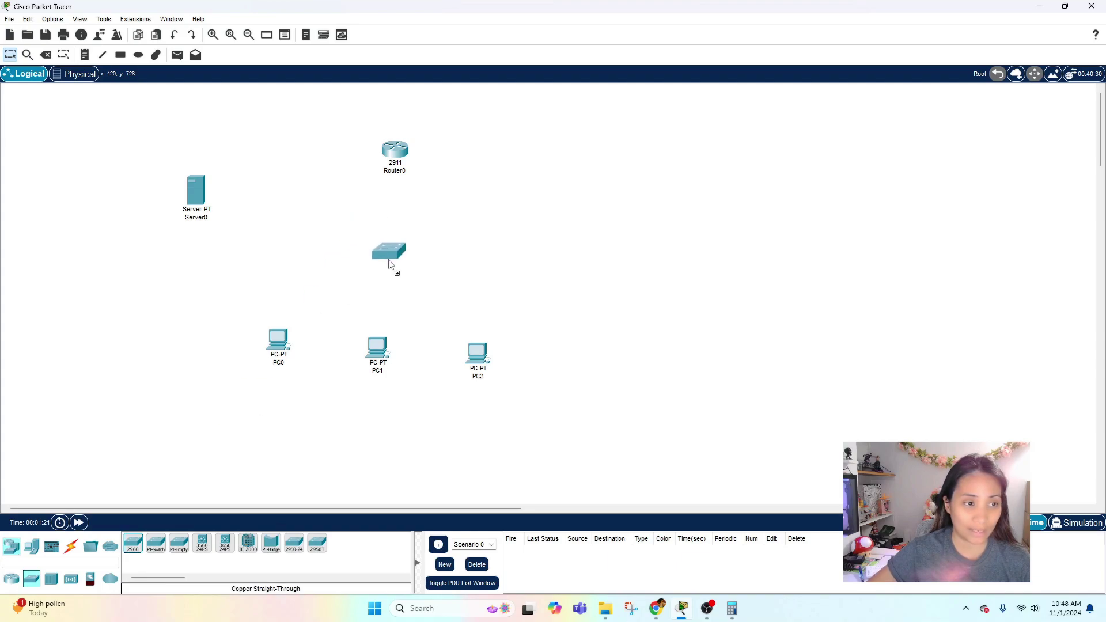
Step: Place a 2960 switch below the router and connect Server0 to its FastEthernet0/24 port with a copper straight-through cable
click(394, 258)
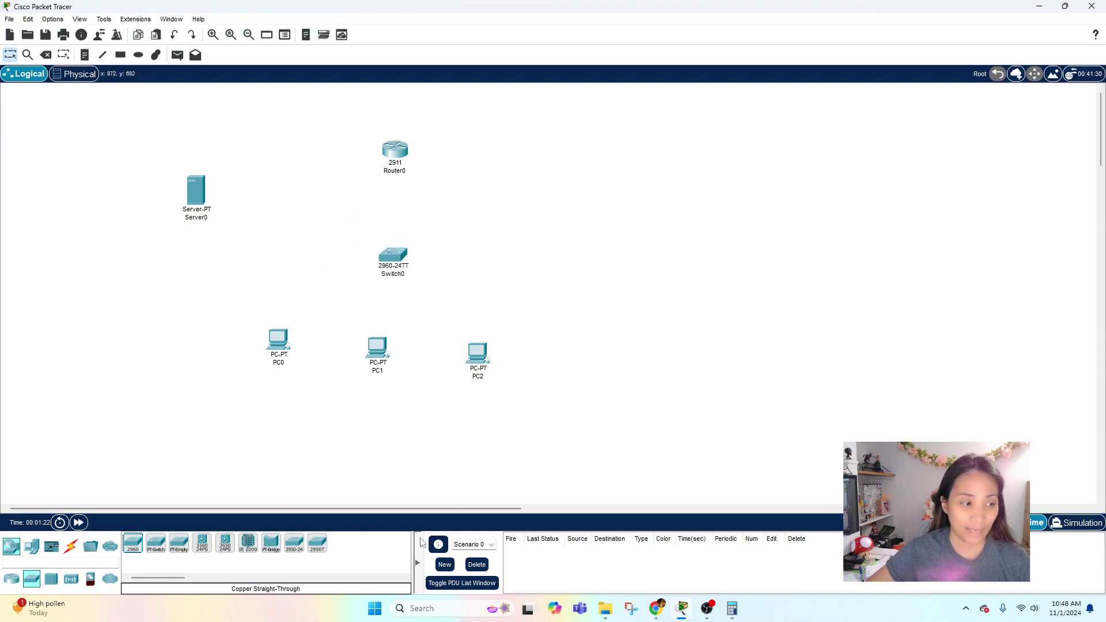
click(71, 546)
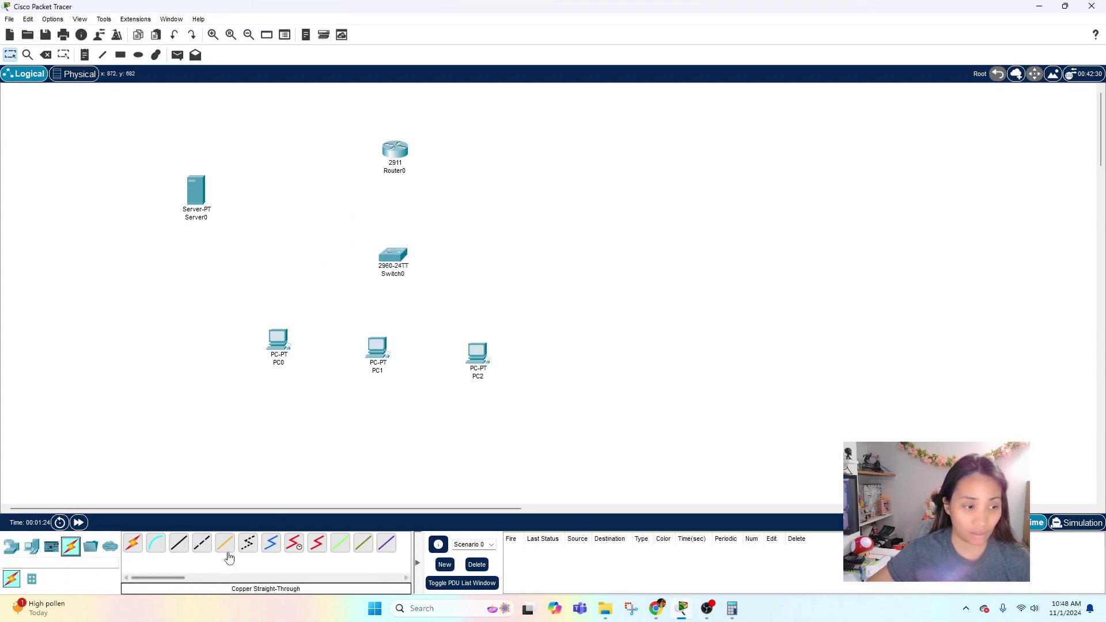
click(181, 550)
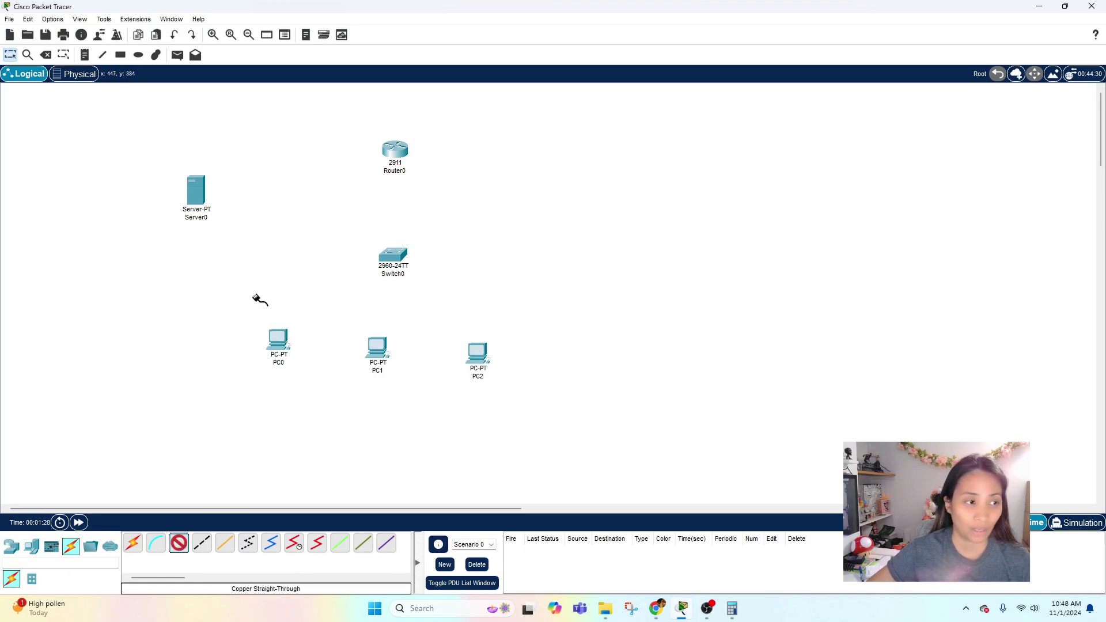
click(194, 197)
click(242, 203)
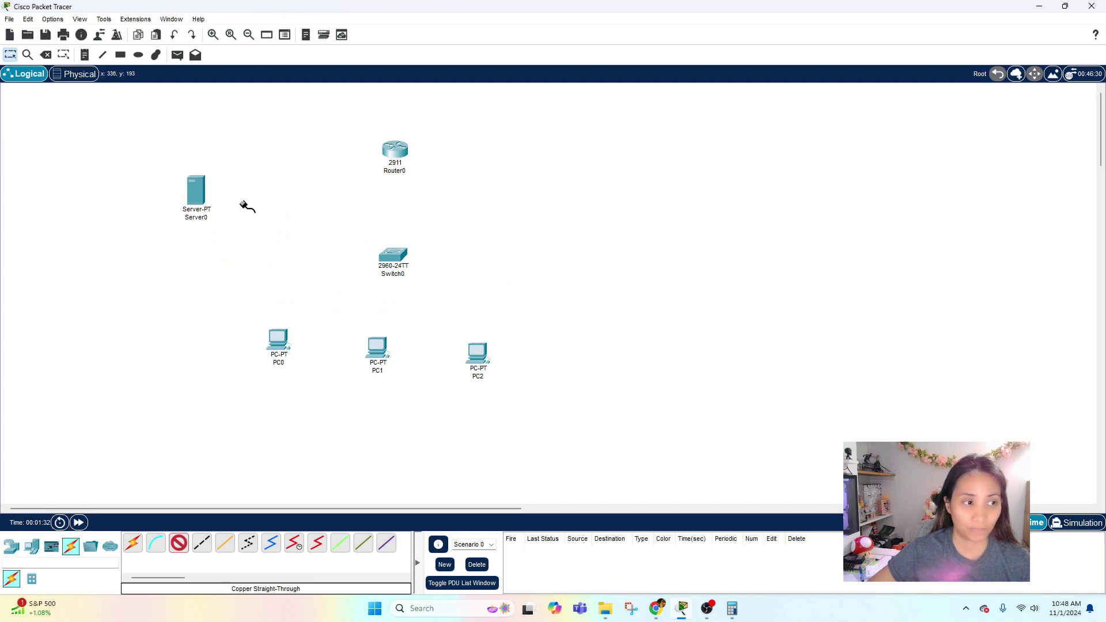
click(395, 258)
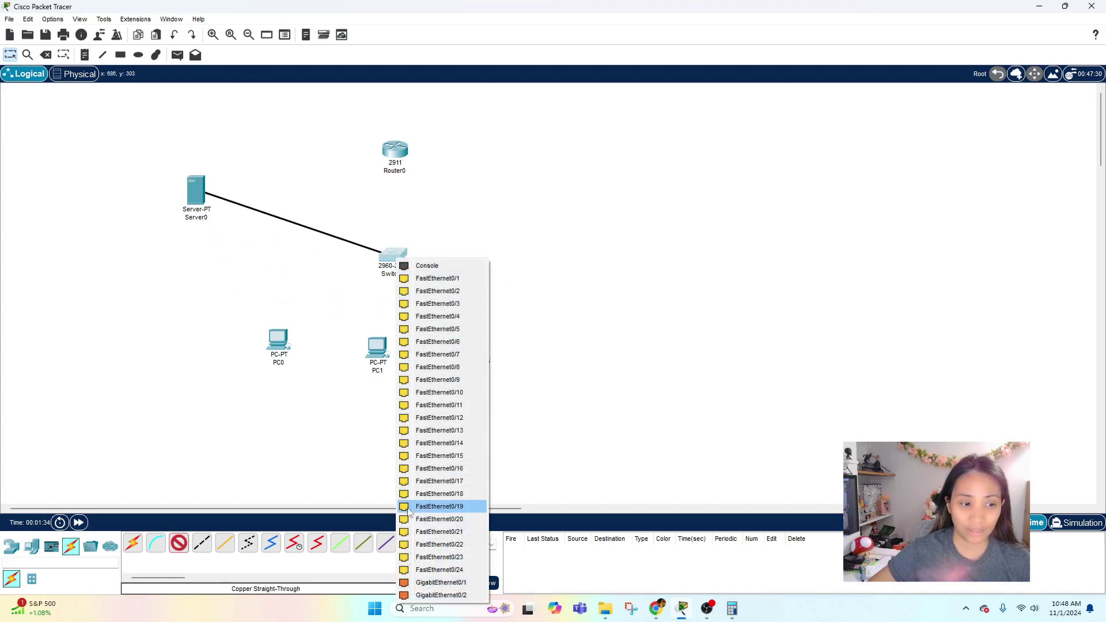
click(437, 570)
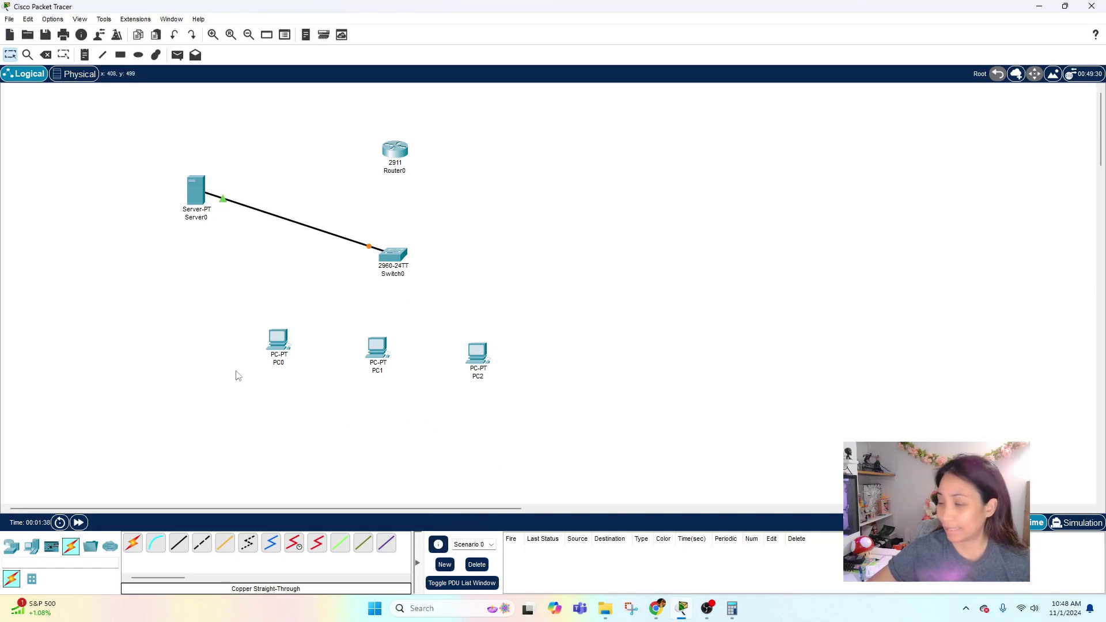
Step: Connect PC0's FastEthernet0 port to Switch0's FastEthernet0/1 port with a copper straight-through cable
click(179, 543)
click(279, 345)
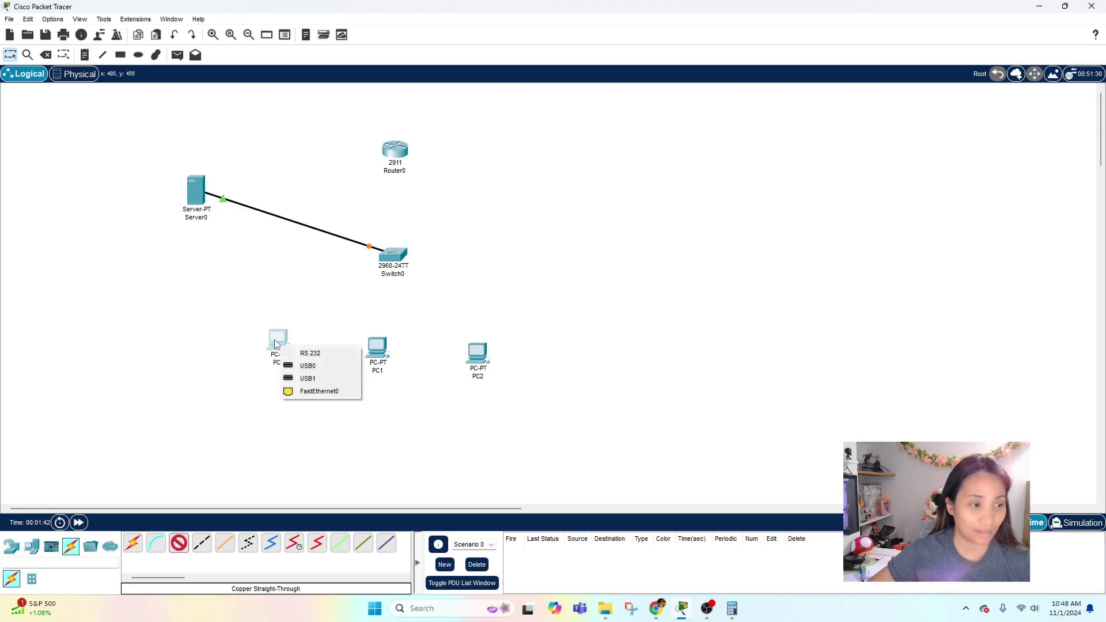
click(314, 390)
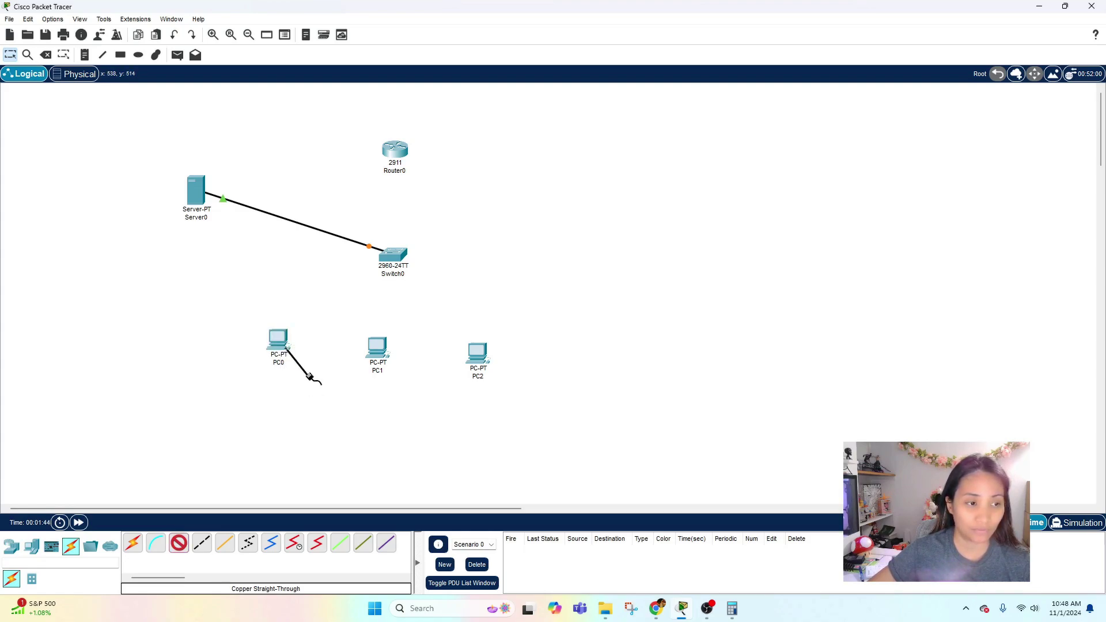
click(396, 259)
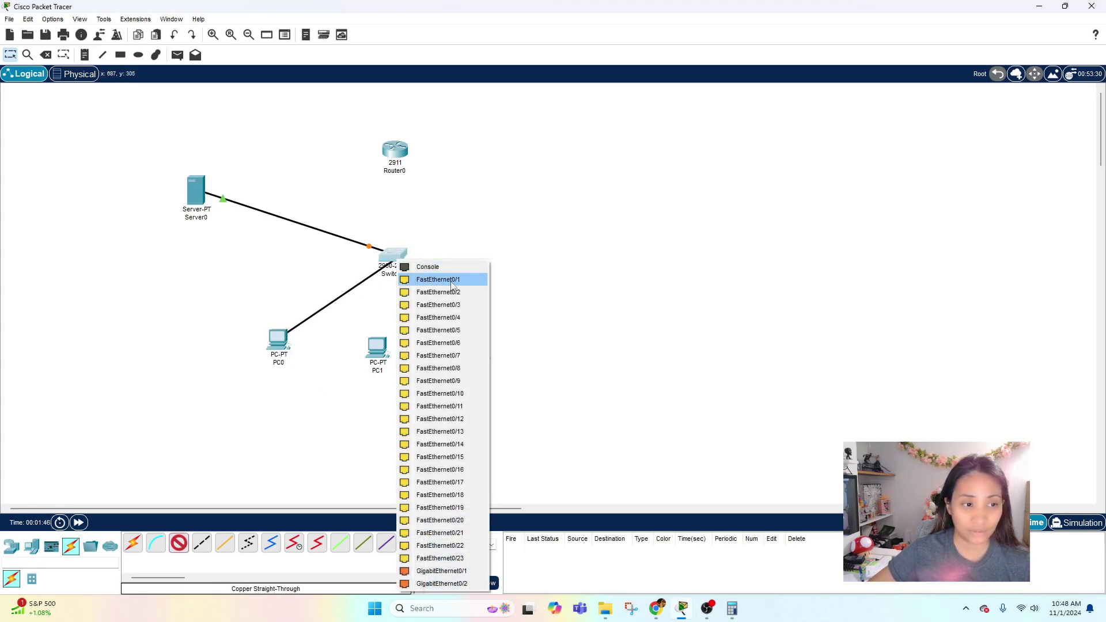
click(451, 281)
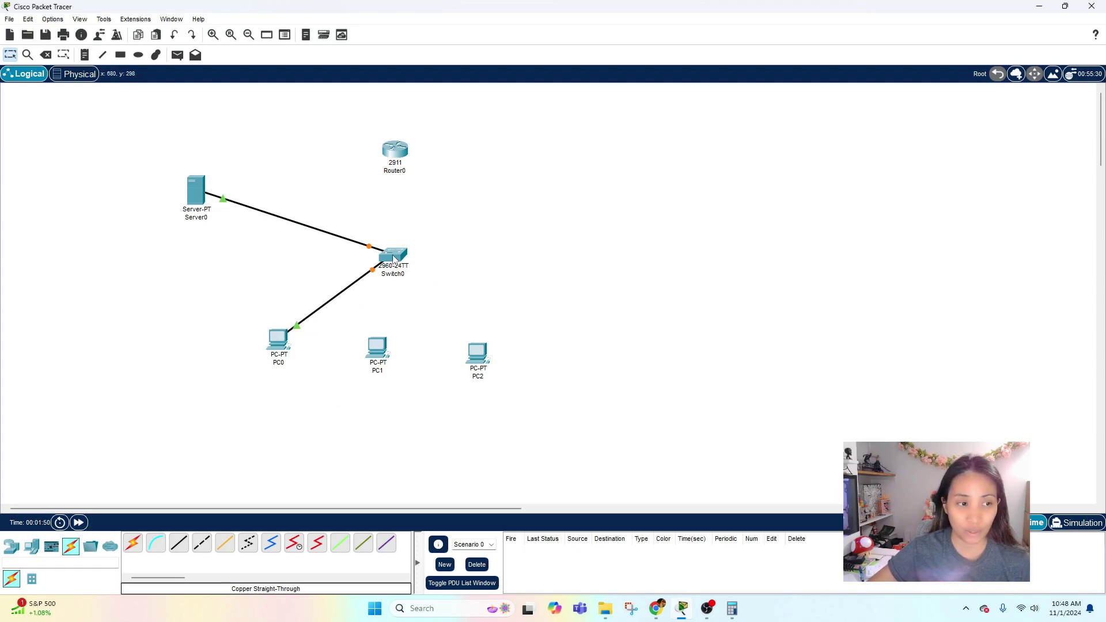
Step: Connect Switch0's FastEthernet0/6 port to PC1's FastEthernet0 port with a copper straight-through cable
click(179, 543)
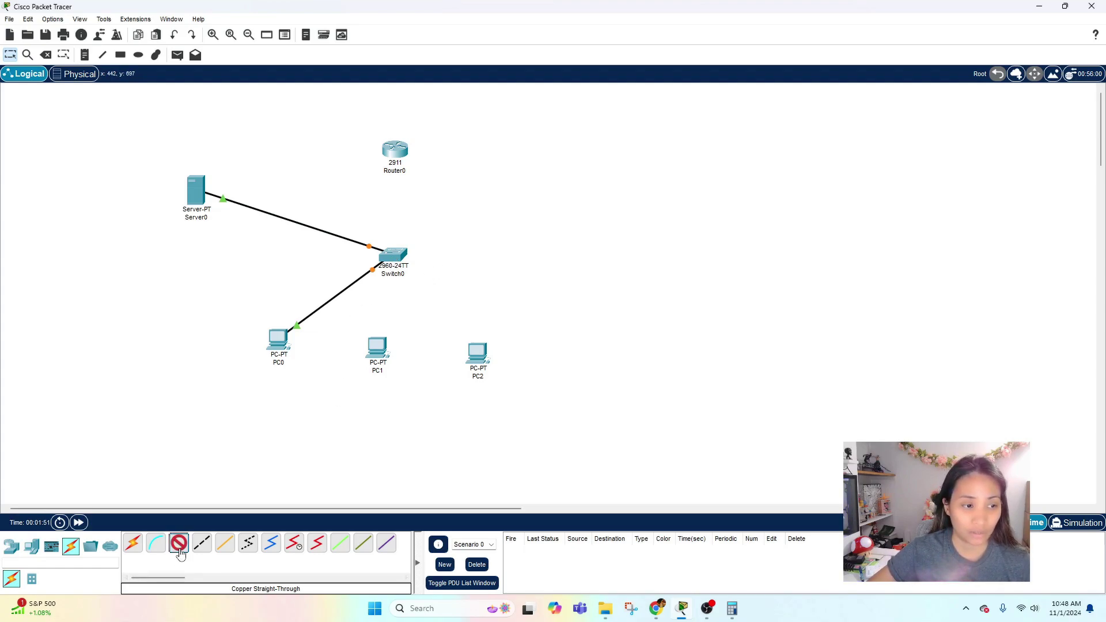
click(391, 259)
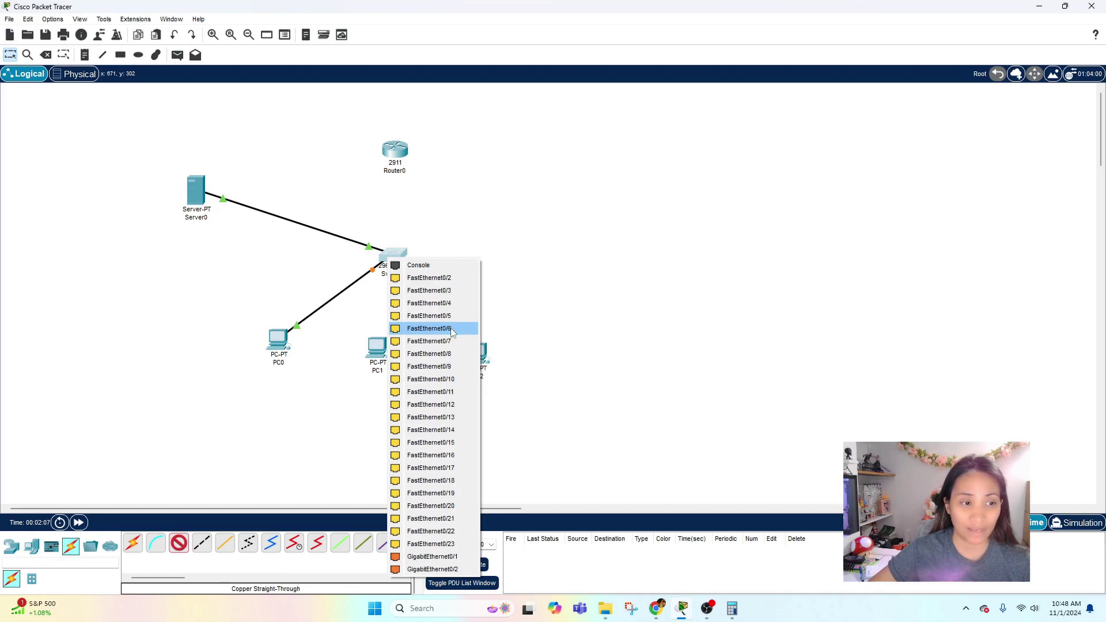
click(453, 328)
click(381, 352)
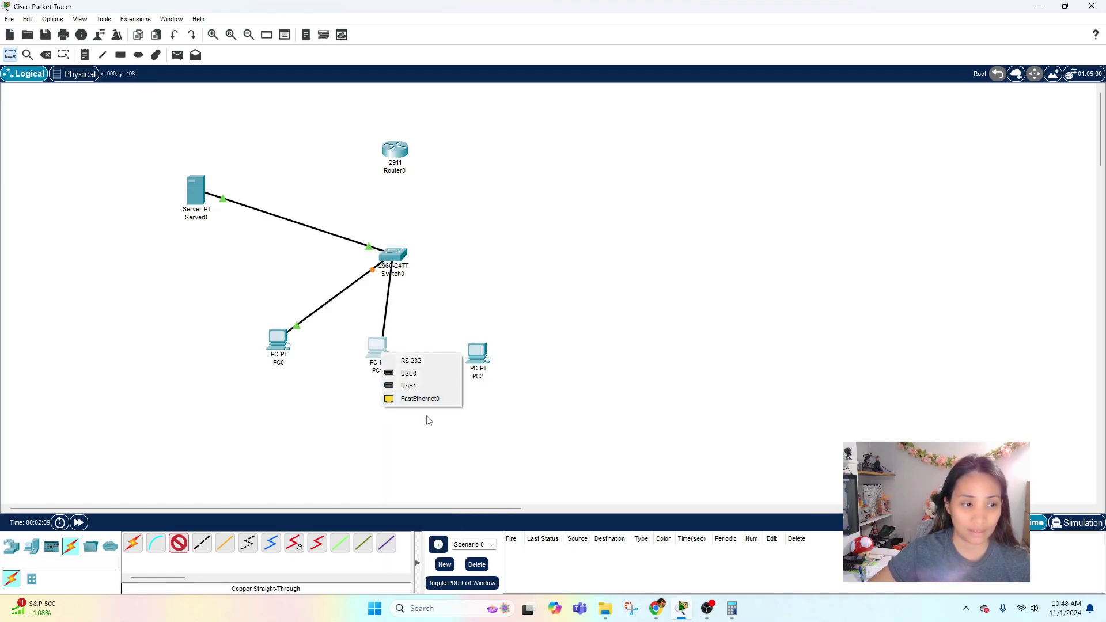
click(428, 403)
Step: Connect Switch0's FastEthernet0/11 port to PC2's FastEthernet0 port with a copper straight-through cable
click(178, 543)
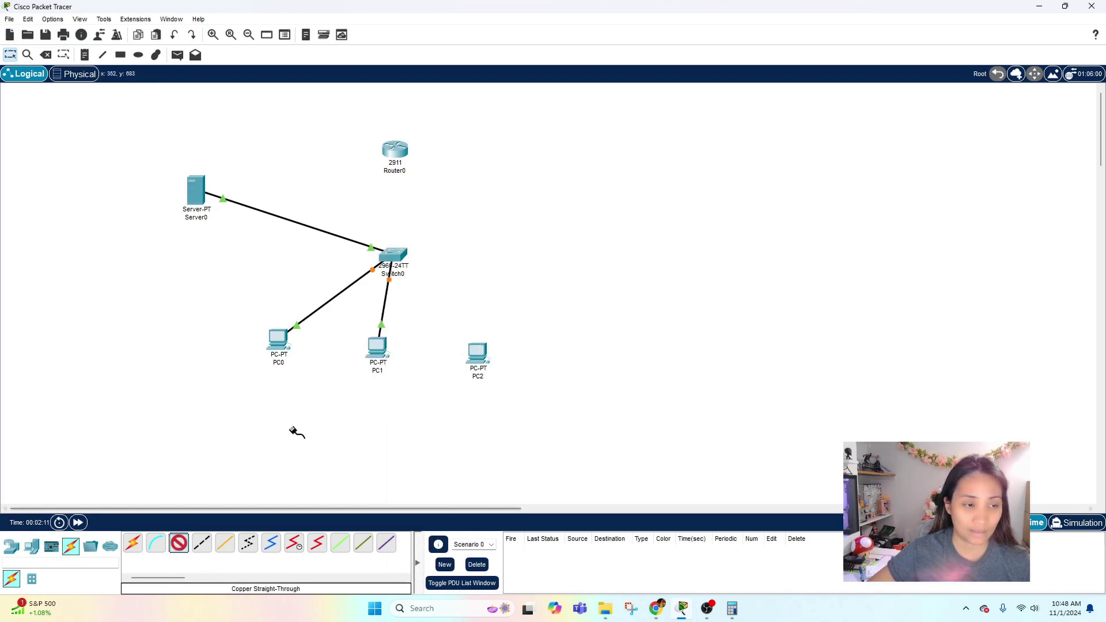
click(381, 258)
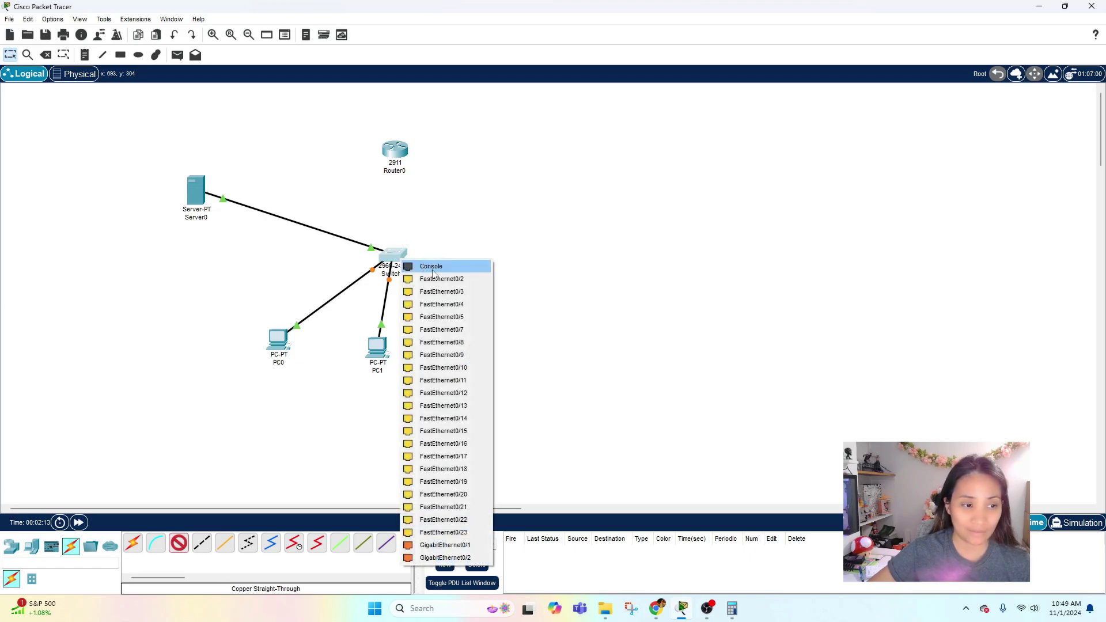
click(468, 381)
click(483, 352)
click(527, 403)
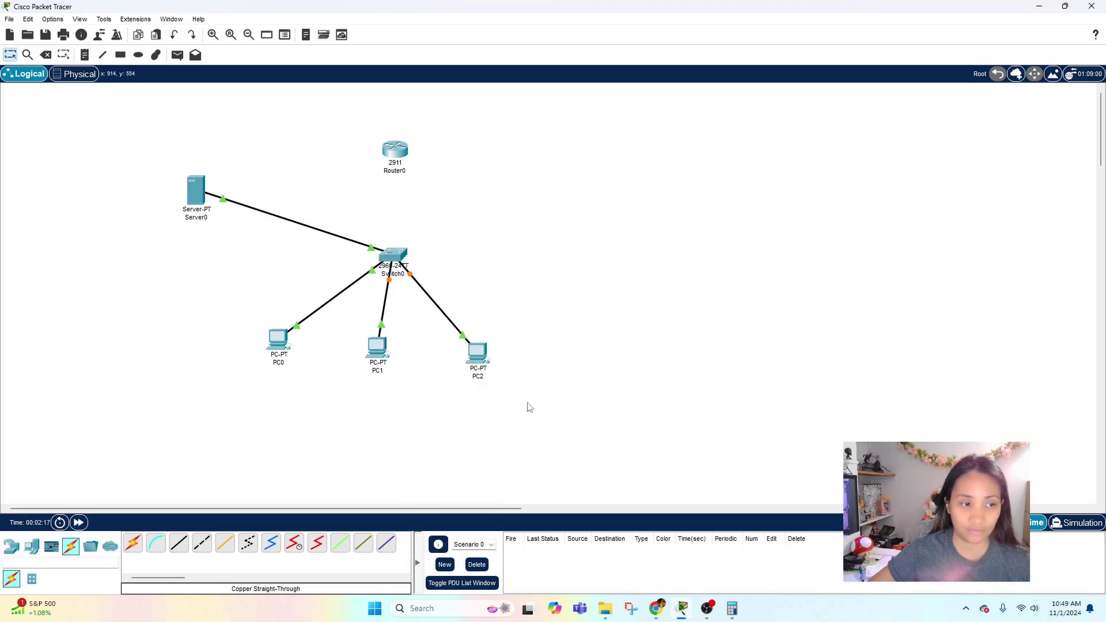
Step: Connect Switch0's FastEthernet0/23 port to Router0's GigabitEthernet0/0 port with a copper straight-through cable
click(180, 544)
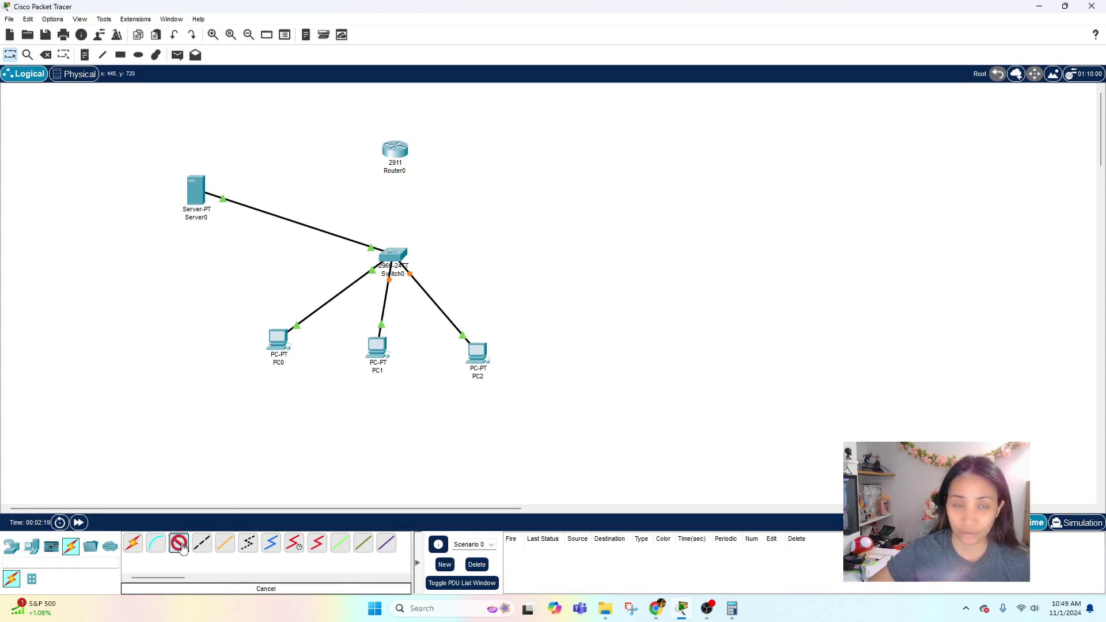
click(396, 258)
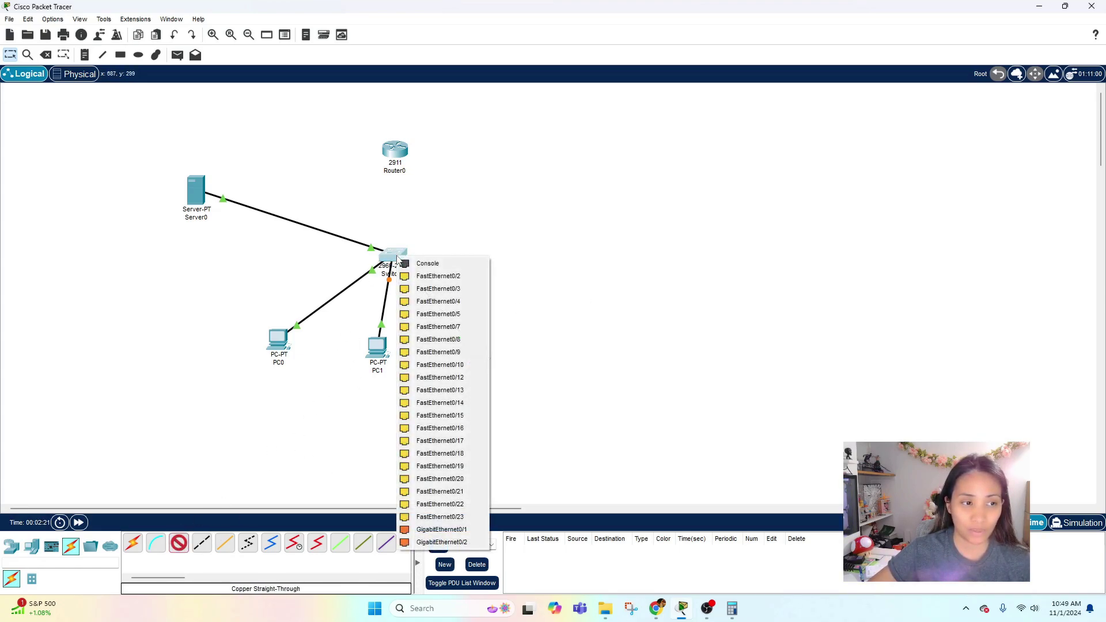
click(452, 518)
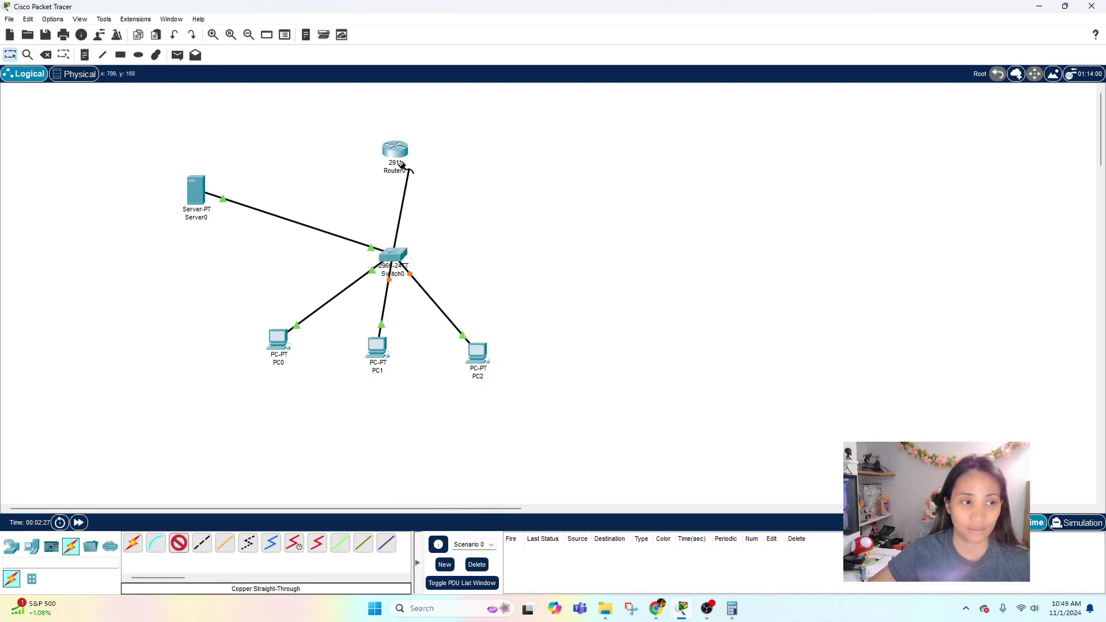
click(393, 148)
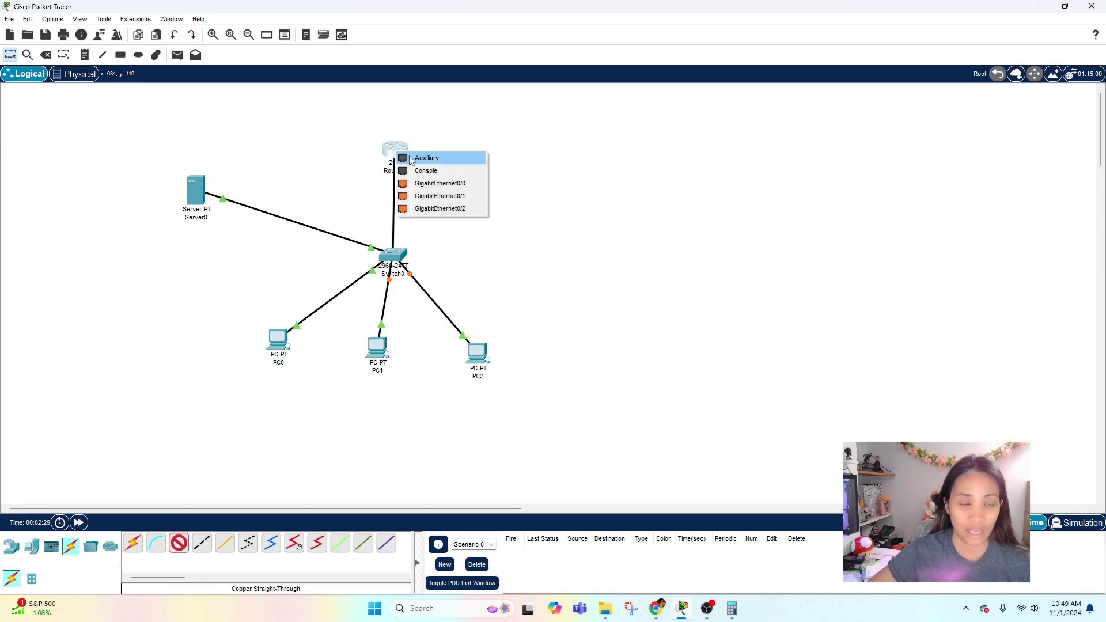
click(476, 185)
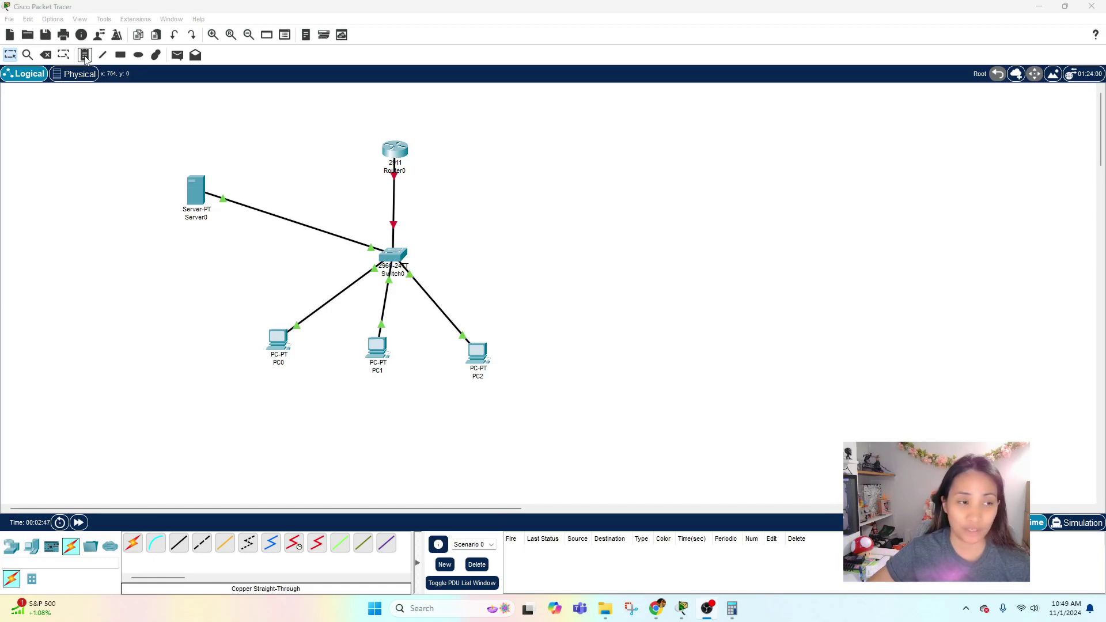
Step: Add a note below Server0 with the lines "VLAN 10 - Sales", "VLAN 20 - IT" and "VLAN 30 - HR"
click(85, 56)
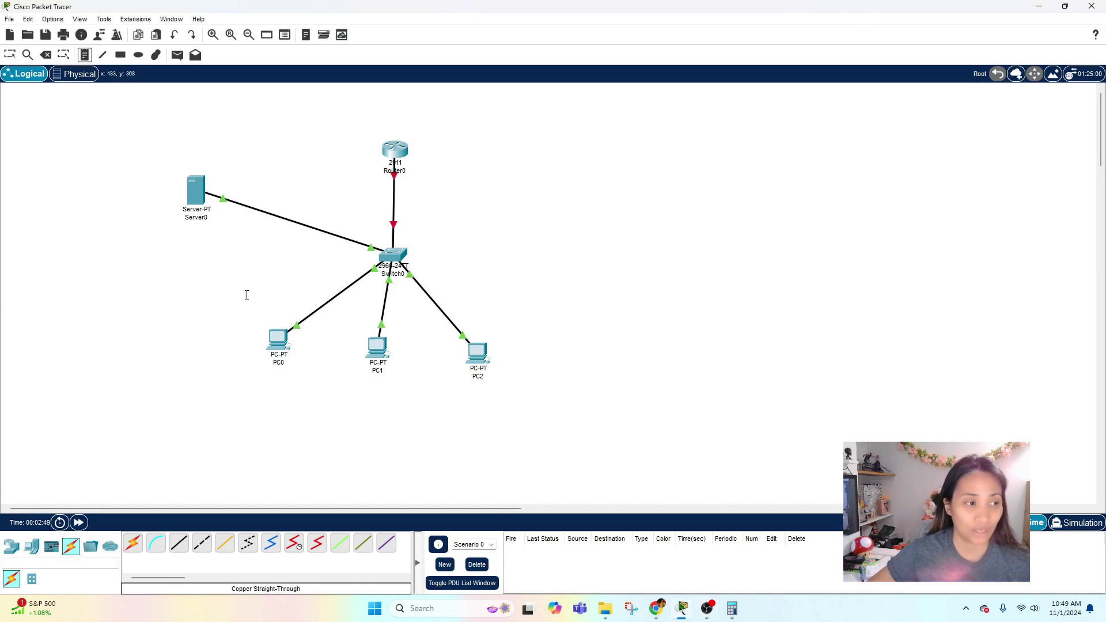
click(158, 276)
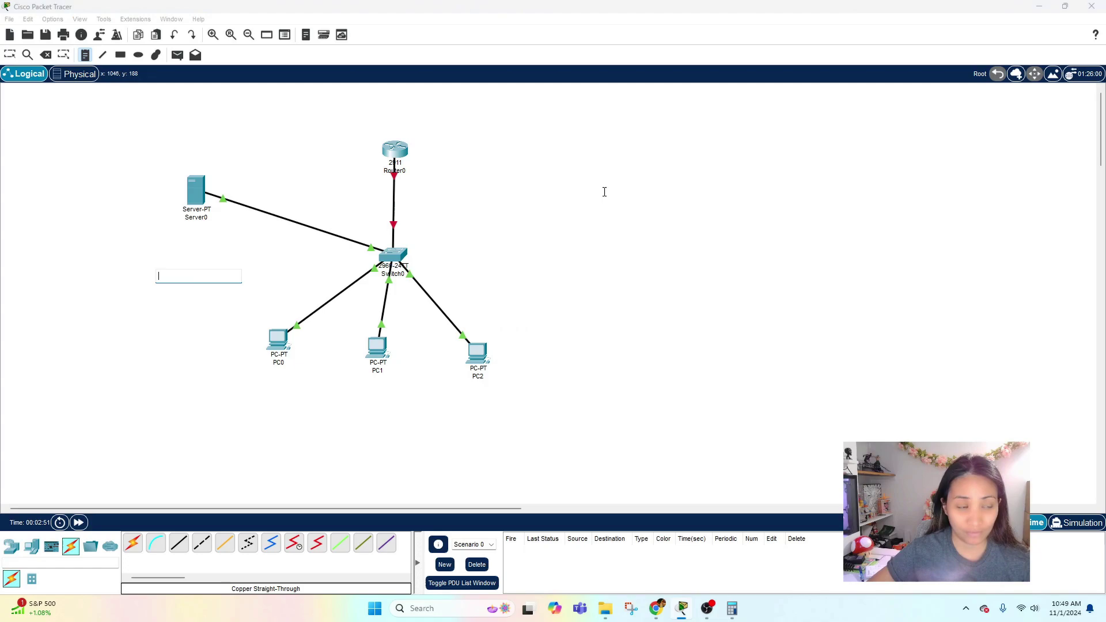
text(VLAN 10 -)
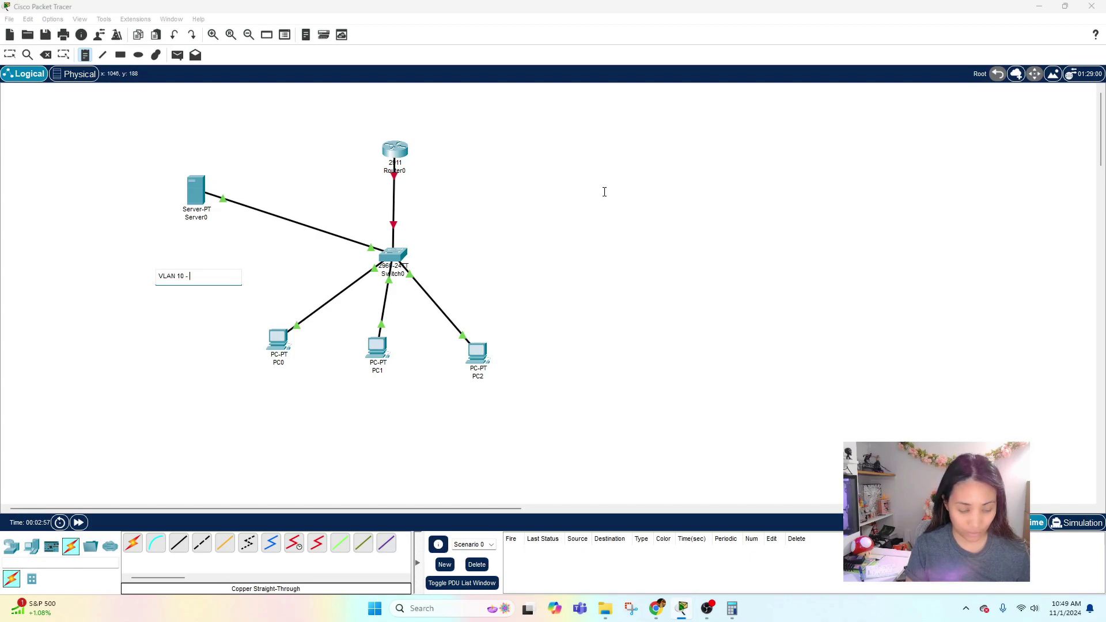
text(Sales)
key(Return)
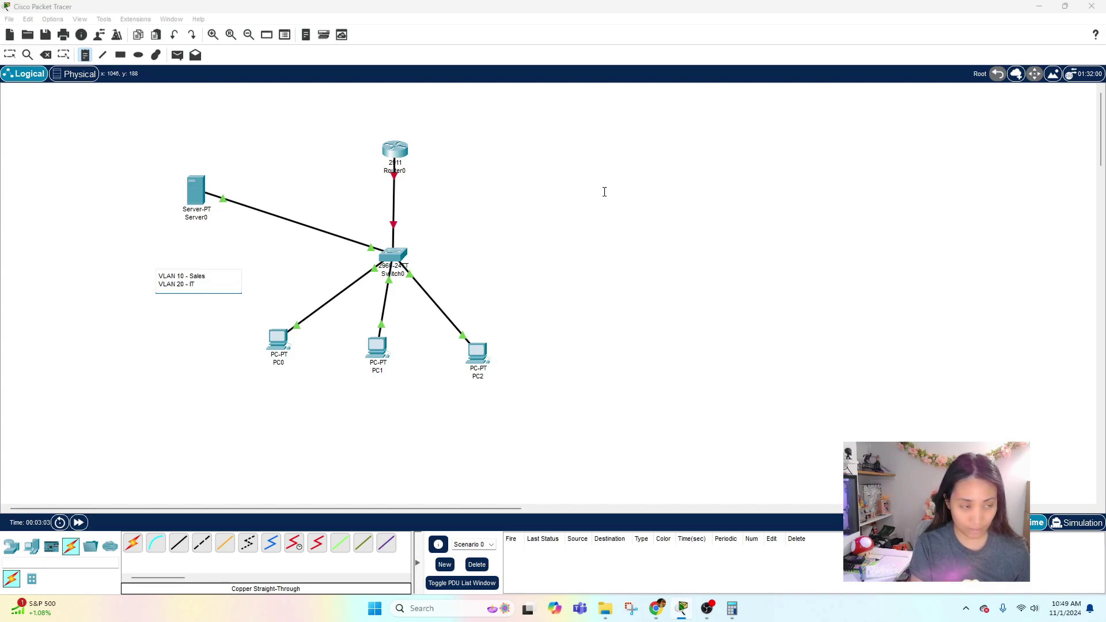
text(VLAN 20 - IT)
key(Return)
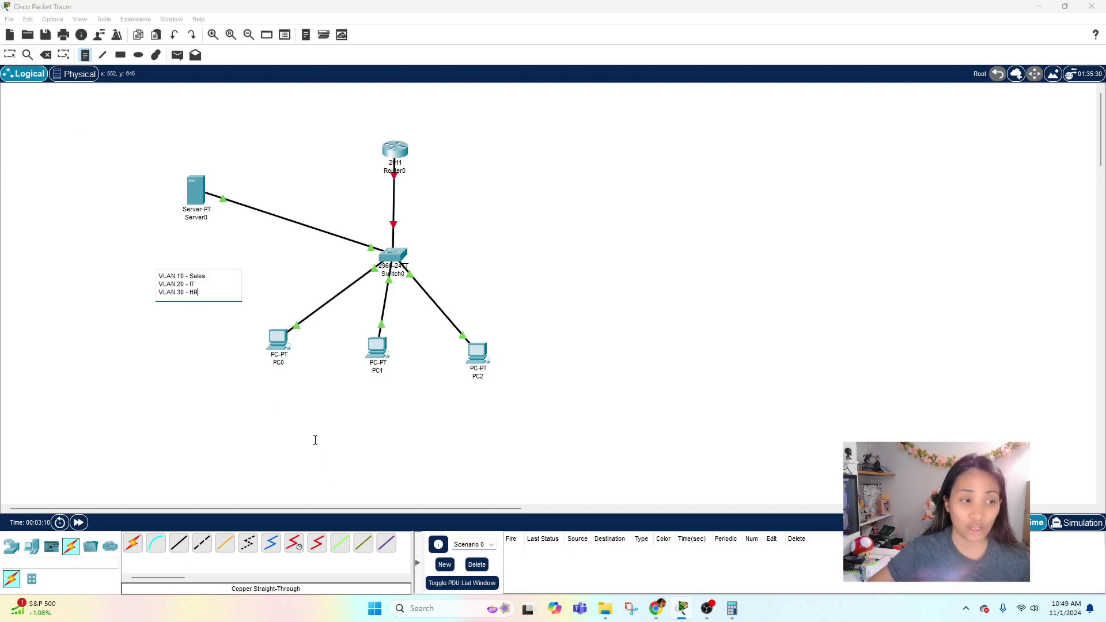
Step: Add a two-line note below PC0 reading "VLAN 10" and "192.168.10.0/24"
click(259, 377)
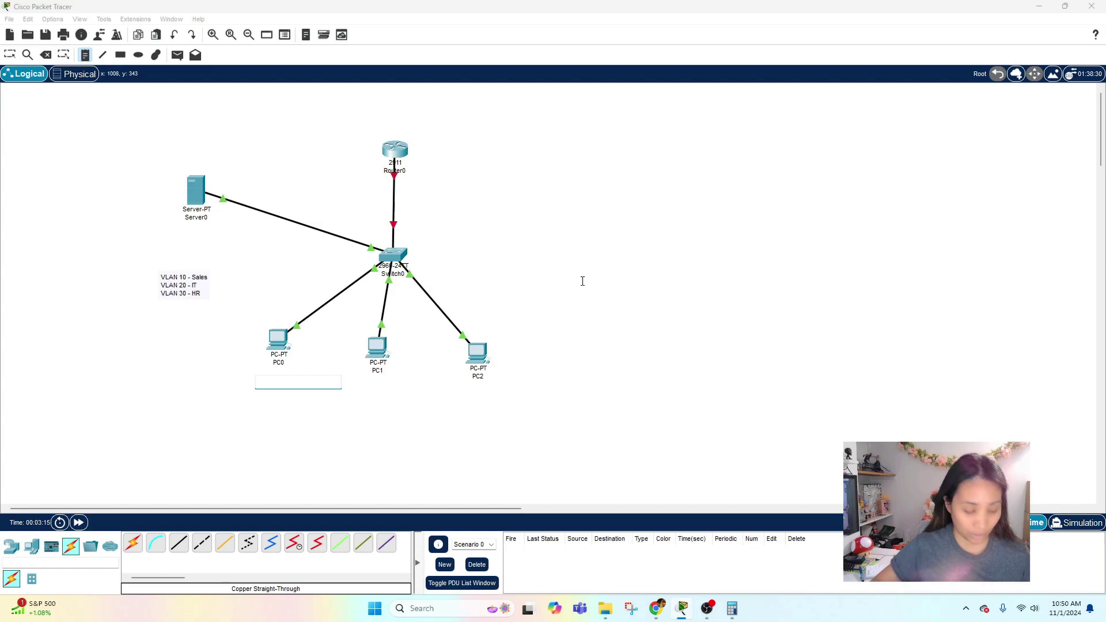
text(VLAN)
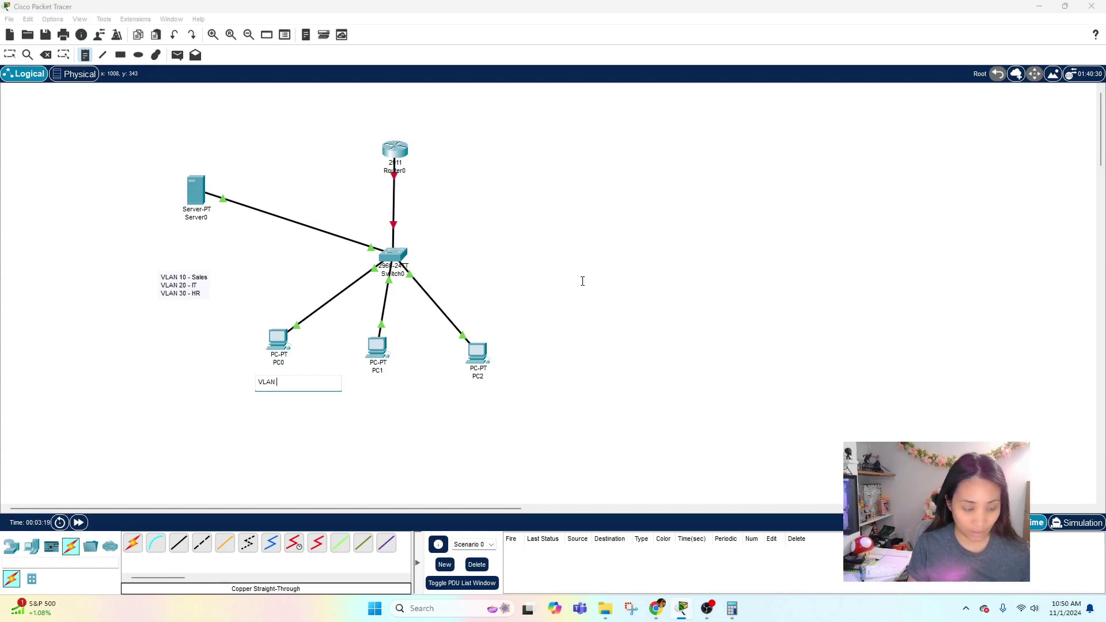
text( 10)
key(Return)
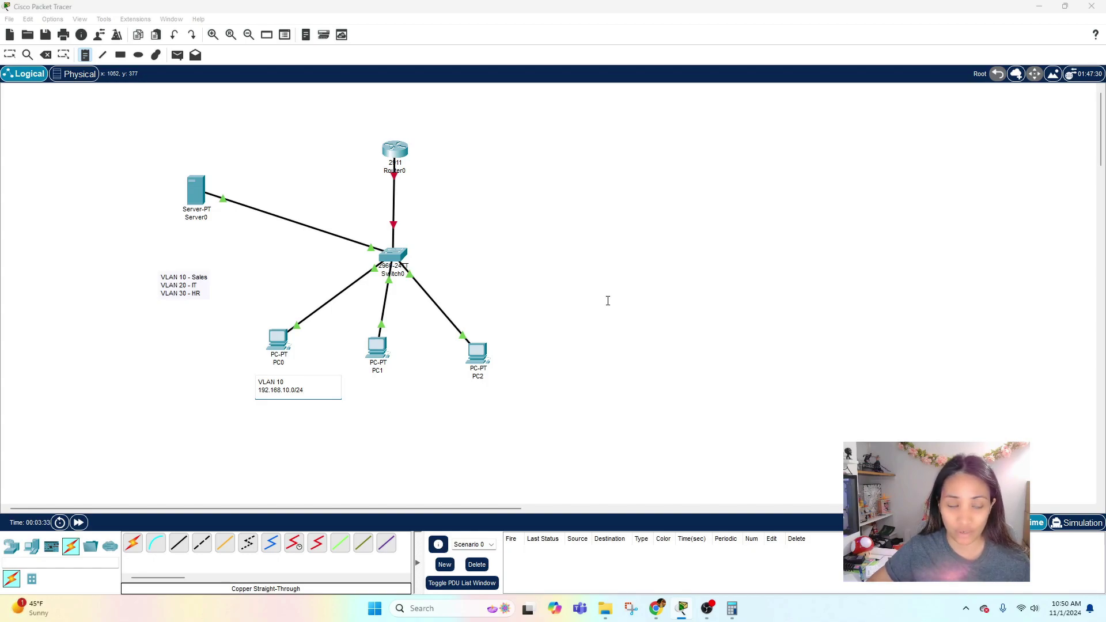
Step: Add a two-line note below PC1 reading "VLAN 20" and "192.168.20.0/24"
click(359, 389)
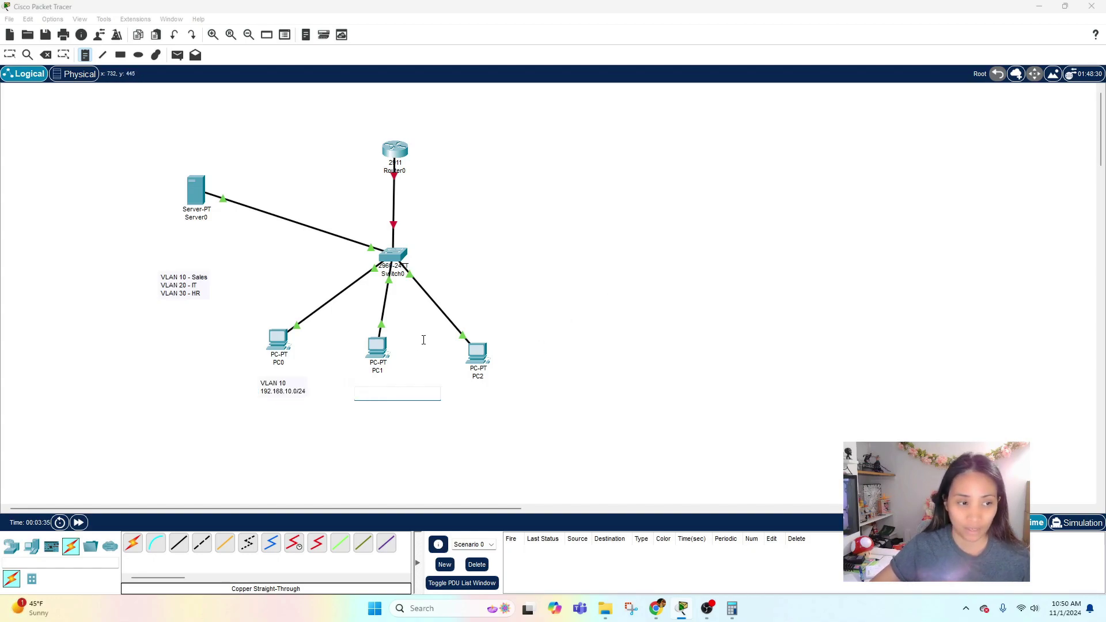
text(VLAN 2)
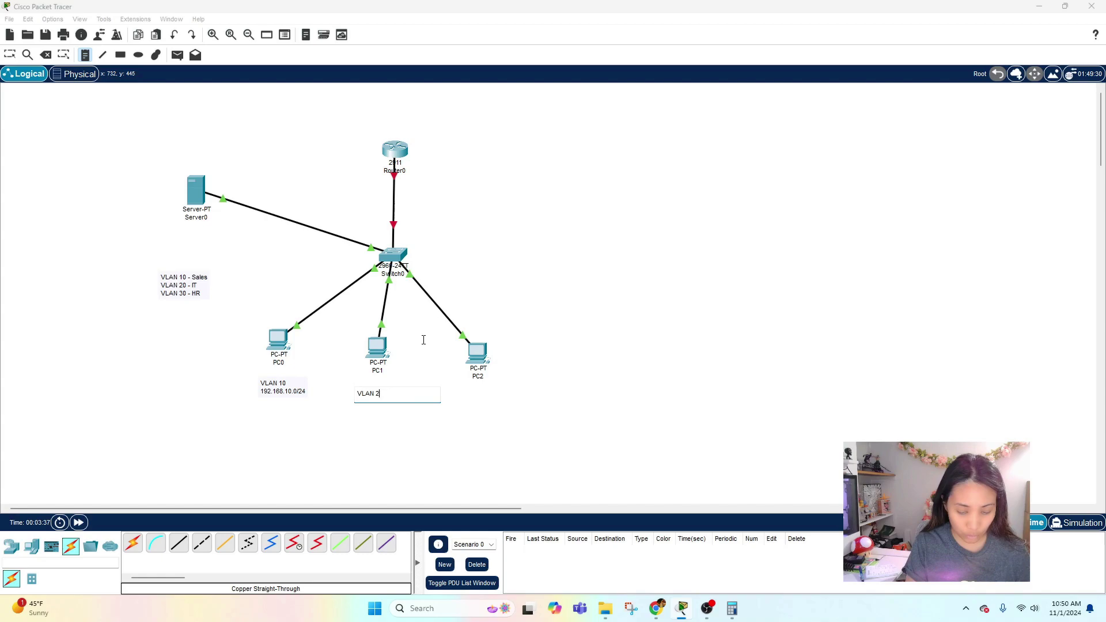
text(0)
key(Return)
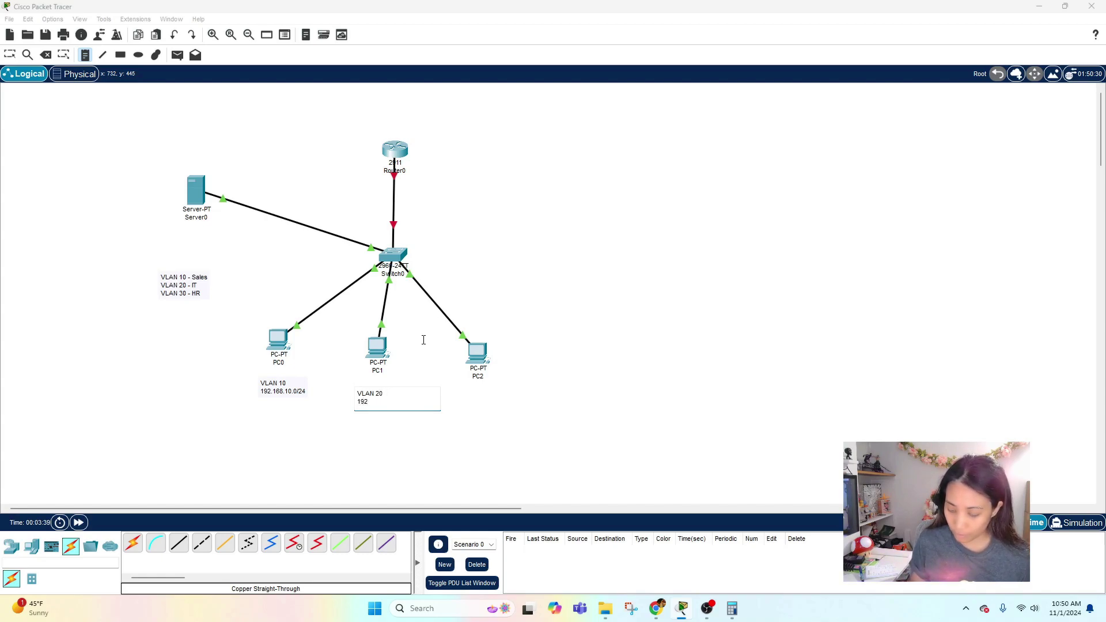
text(192.168.20.0/24)
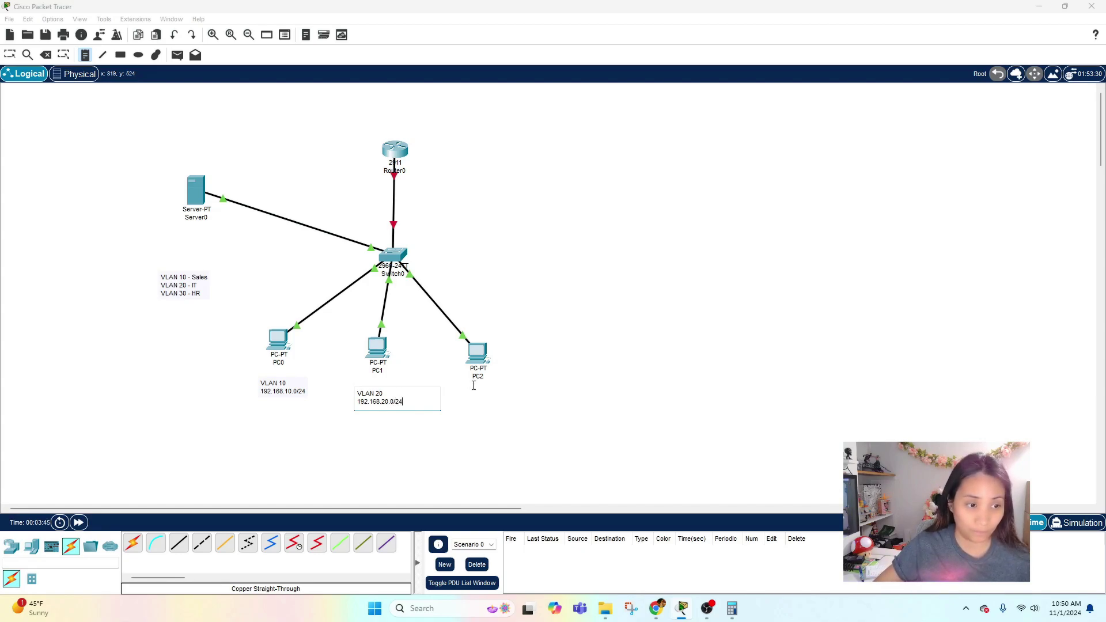
Step: Add a two-line note below PC2 reading "VLAN 30" and "192.168.30.0/24"
click(480, 393)
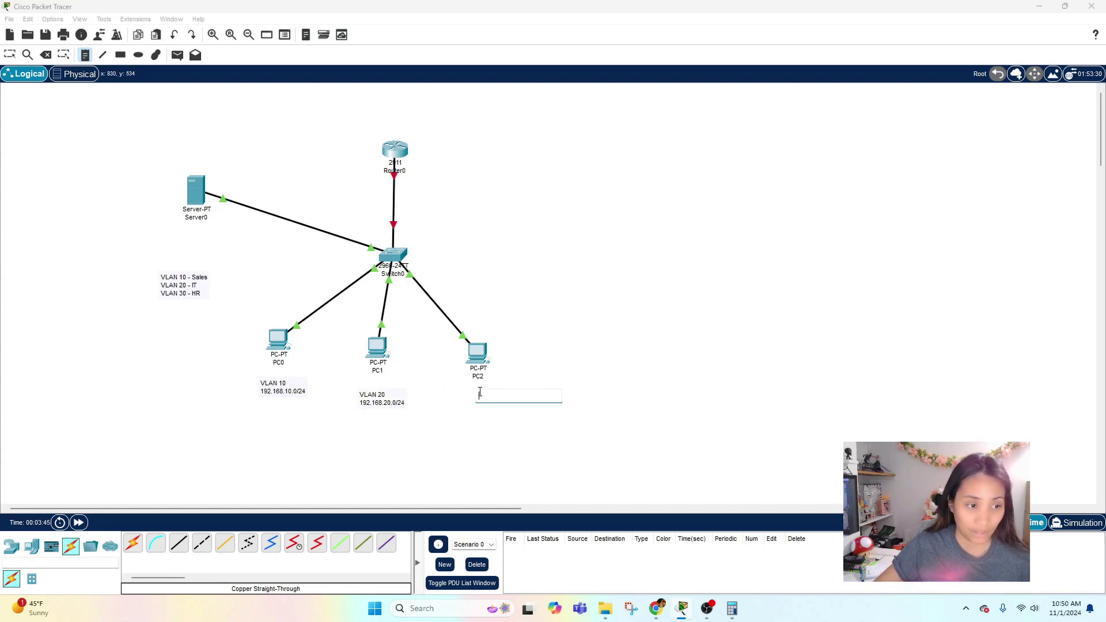
text(VL)
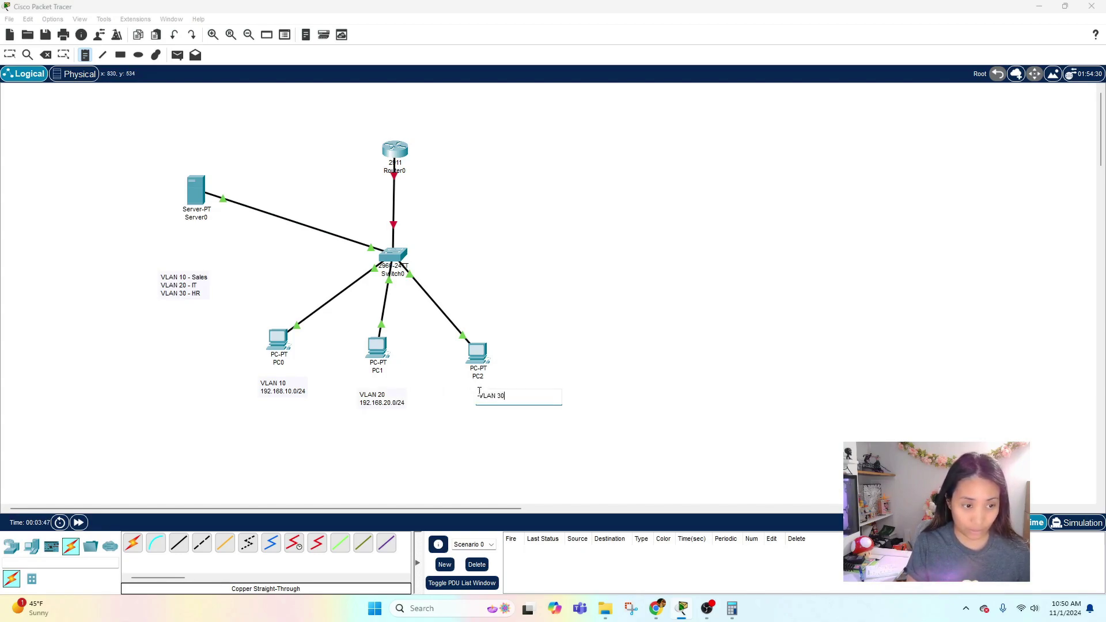
text(AN 30)
key(Return)
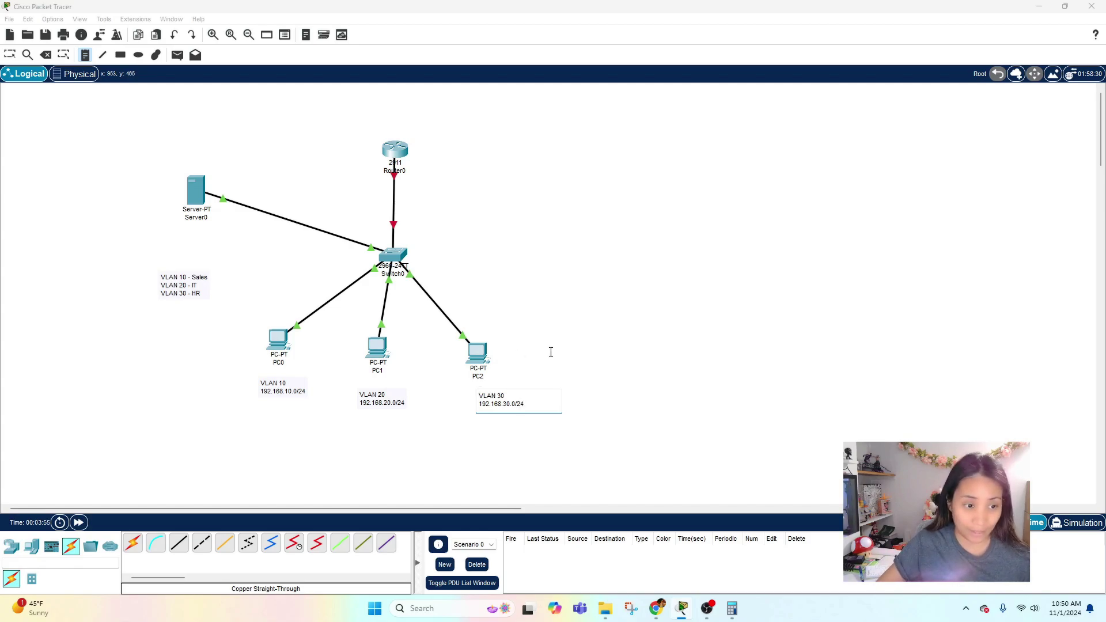
click(10, 55)
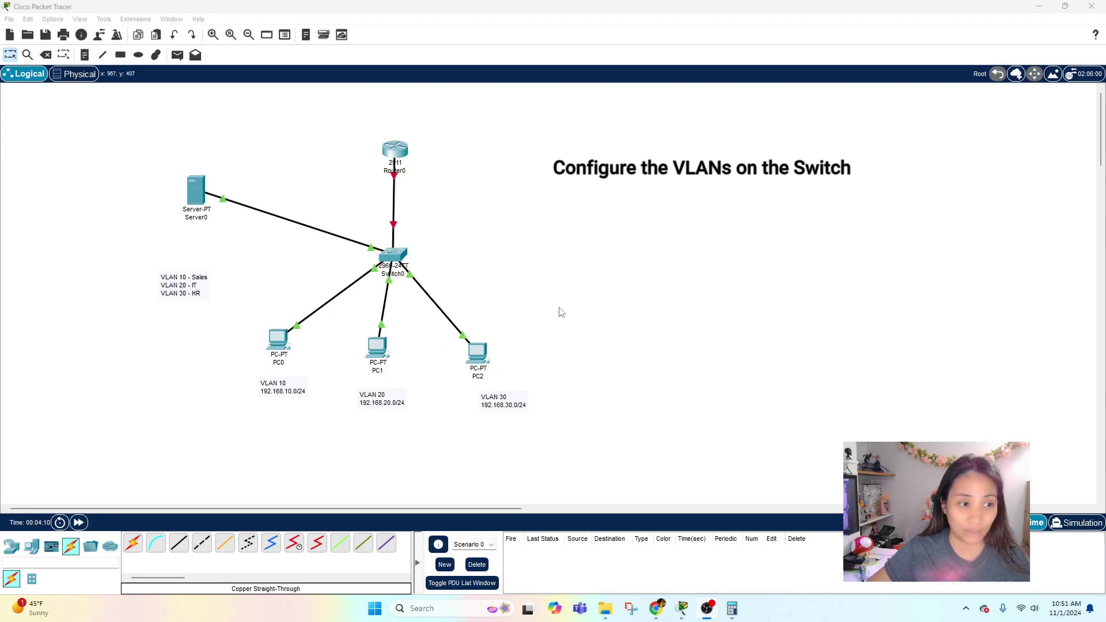
Step: Open Switch0's command line interface and bring up the user-mode prompt
click(394, 257)
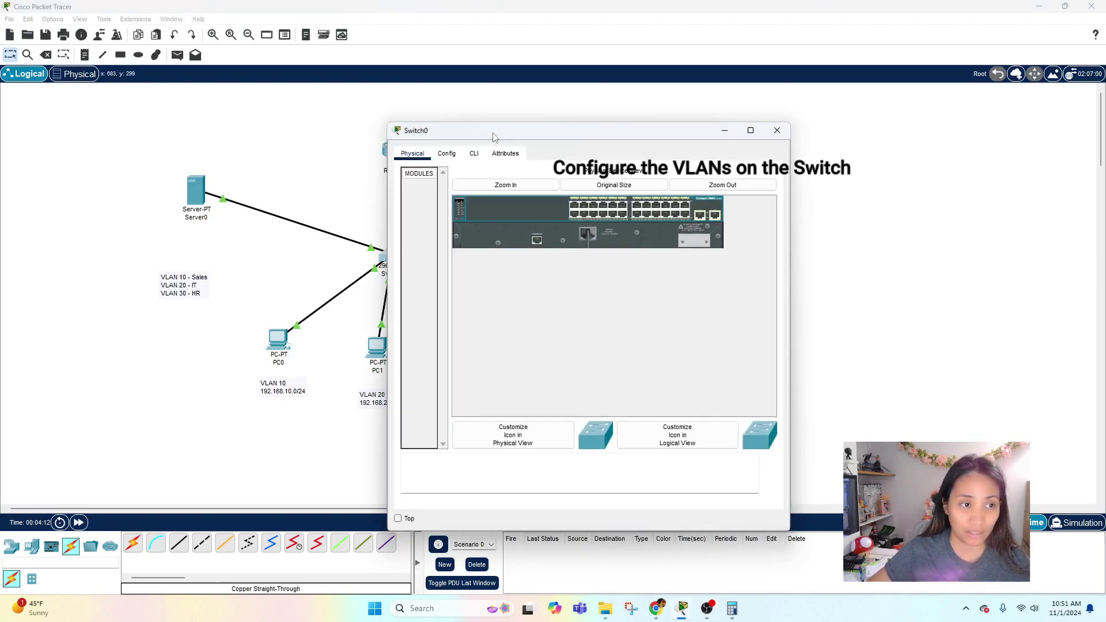
click(493, 111)
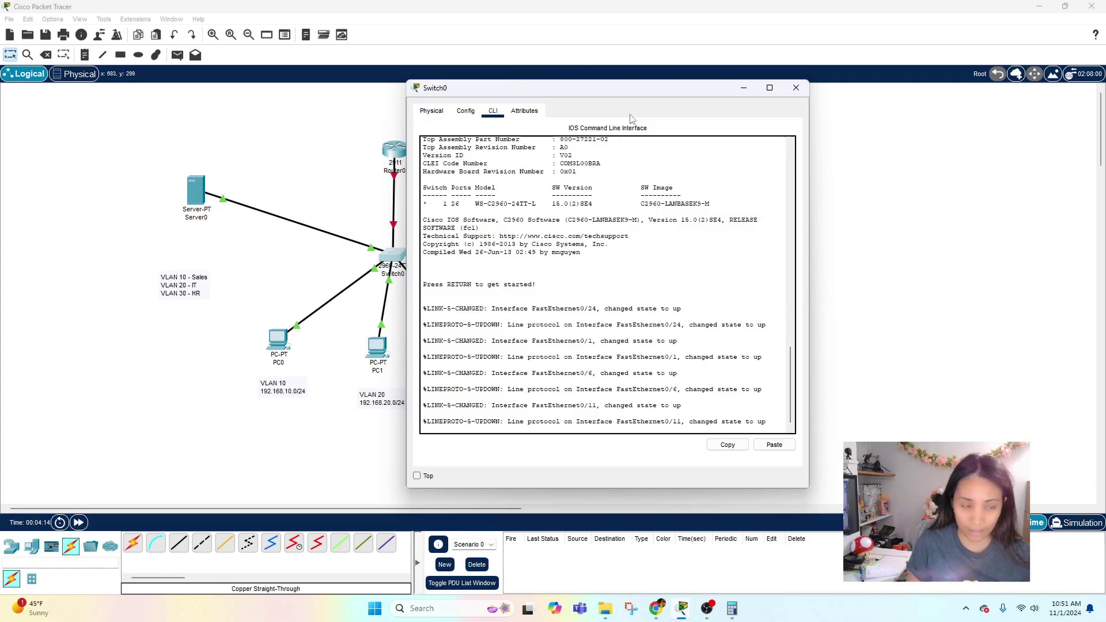
key(Return)
key(Return)
key(Return)
key(Return)
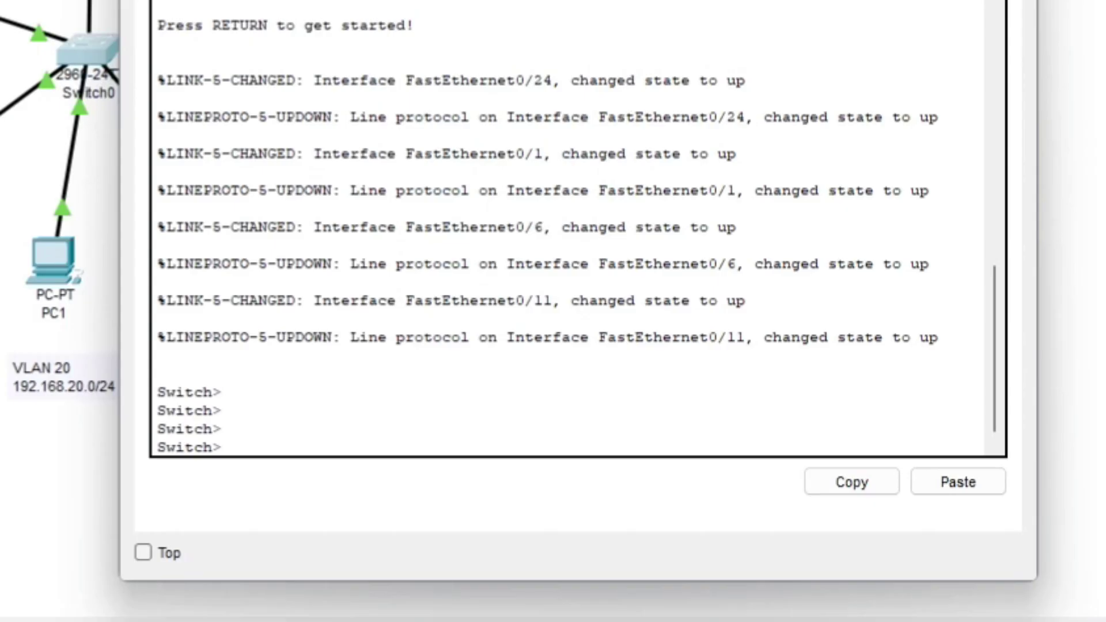
Step: Enter privileged mode with "en" and global configuration mode with "conf t" on Switch0
text(en)
key(Return)
key(Return)
text(conf t)
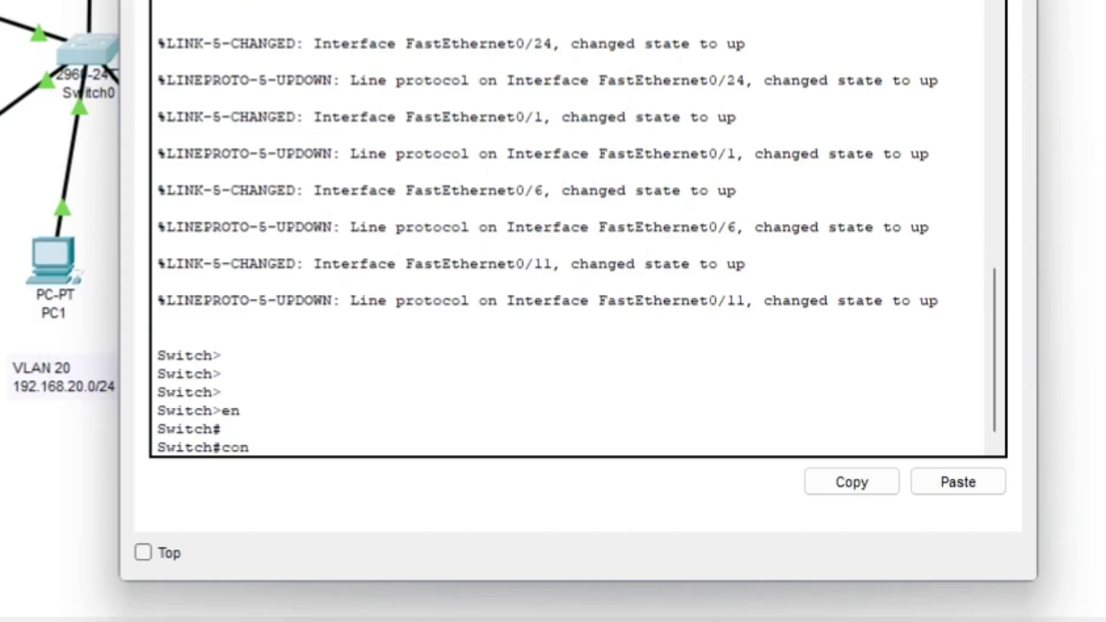
key(Return)
key(Return)
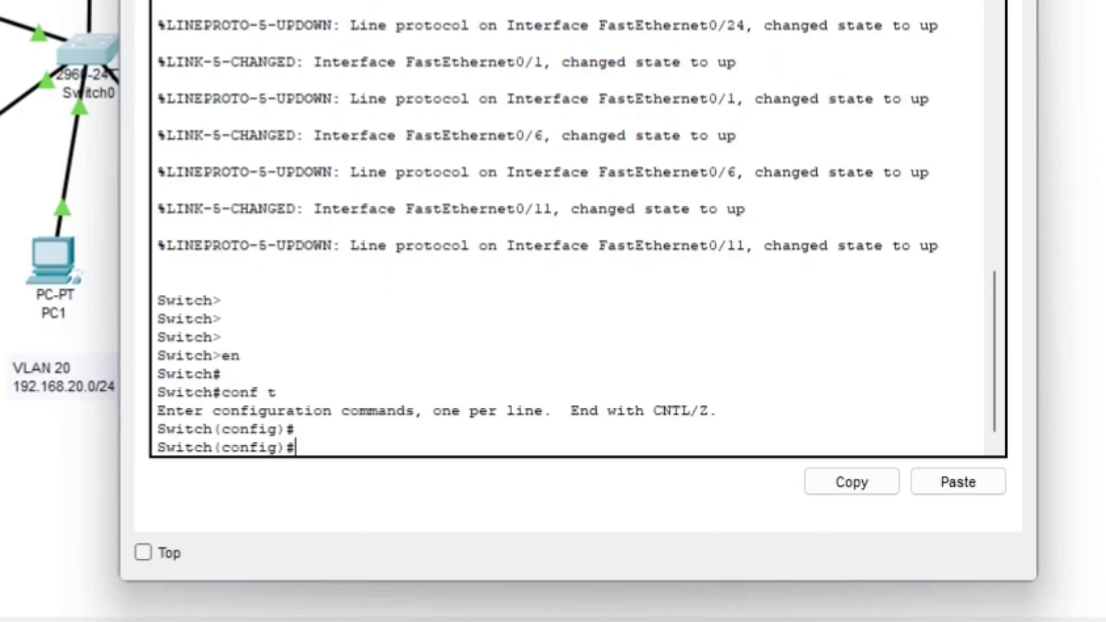
Step: Create VLAN 10 on Switch0 and name it Sales
text(vlan 10)
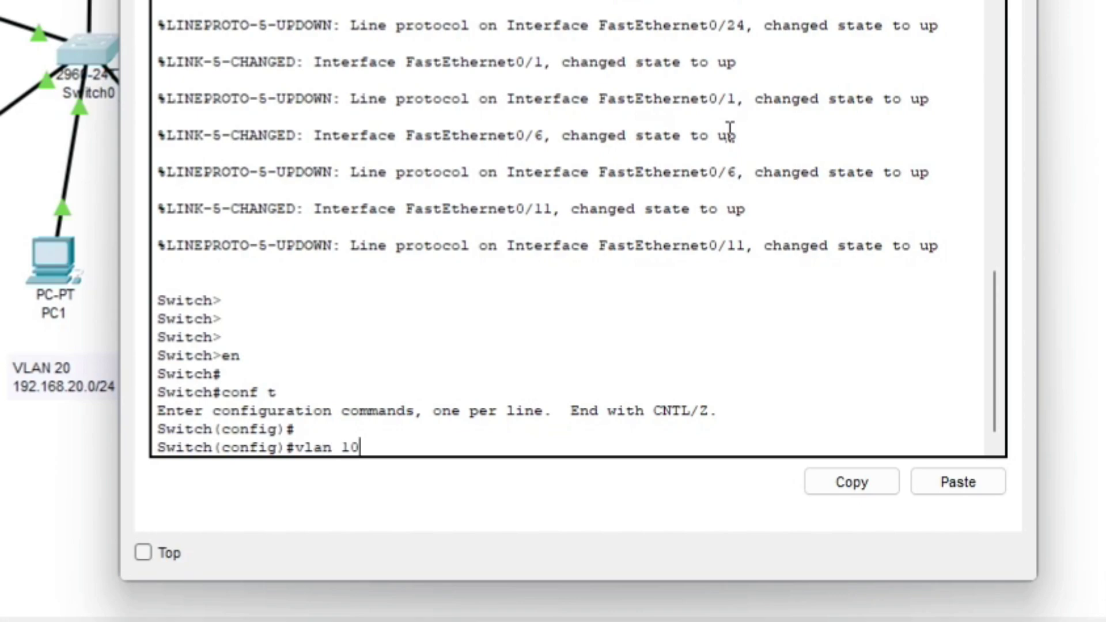
key(Return)
text(name)
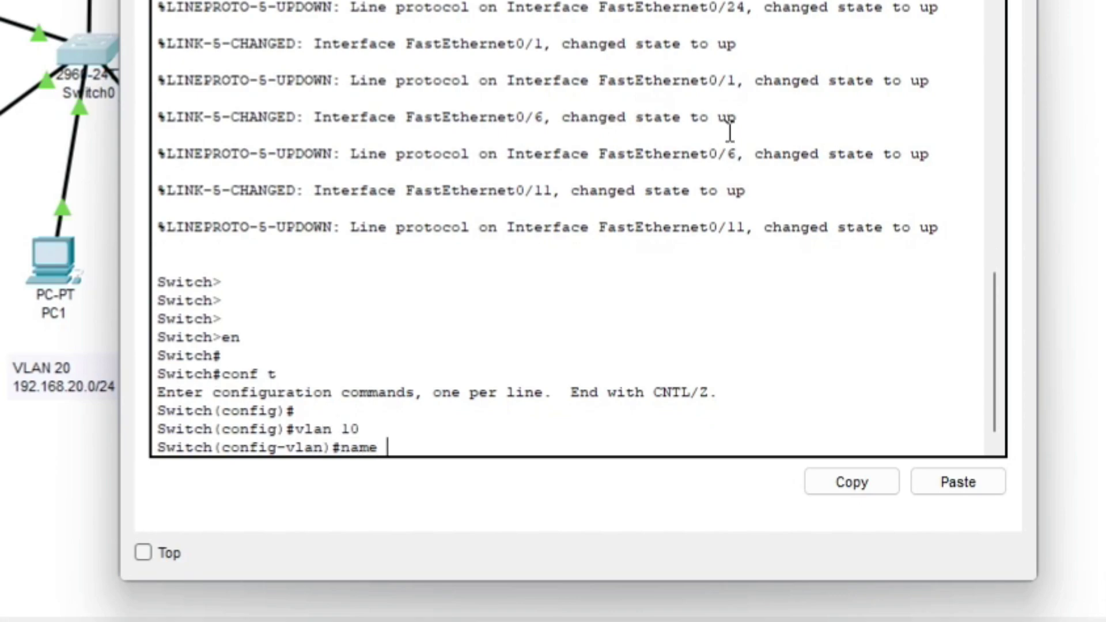
text( Sales)
key(Return)
key(Return)
Step: Create VLAN 20 on Switch0 and name it IT
text(ch(config-vlan)#c)
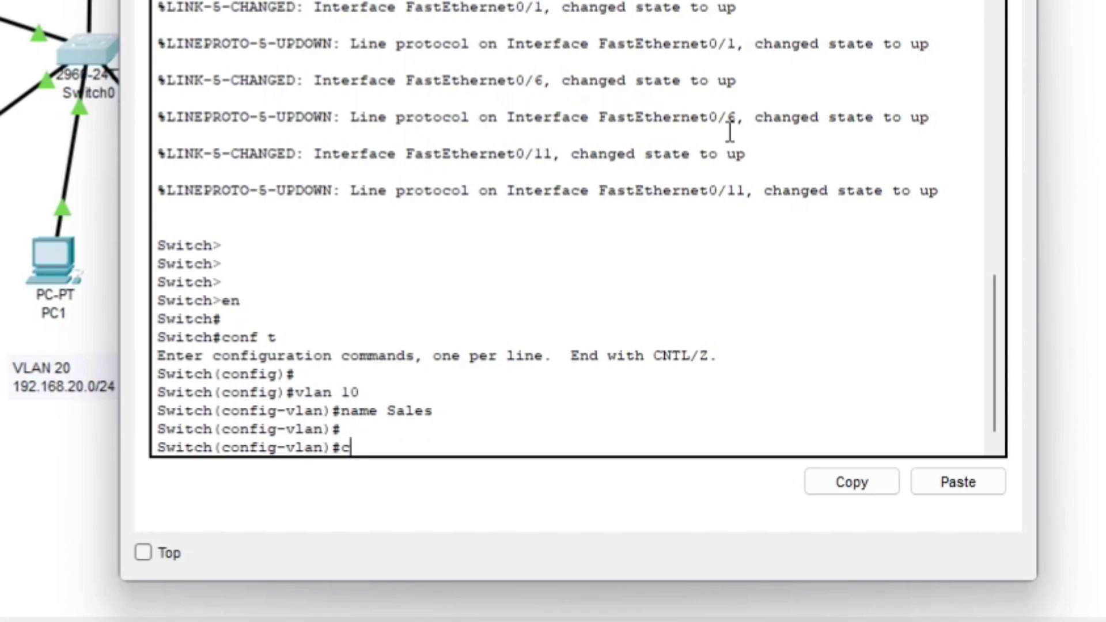
key(BackSpace)
text(vlan 20)
key(Return)
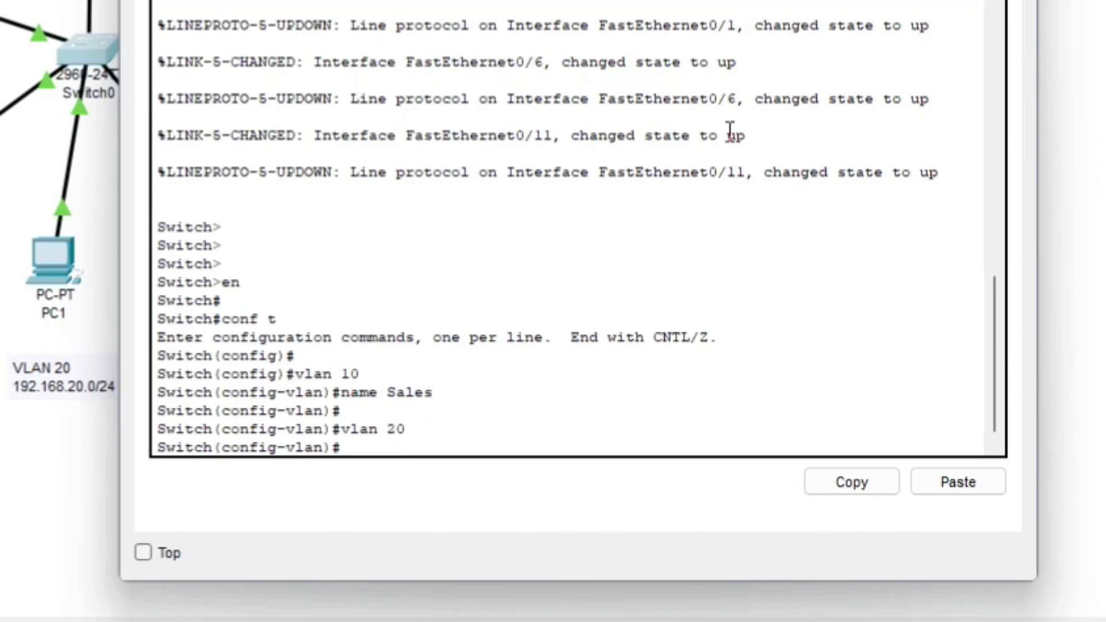
text(name IT)
key(Return)
key(Return)
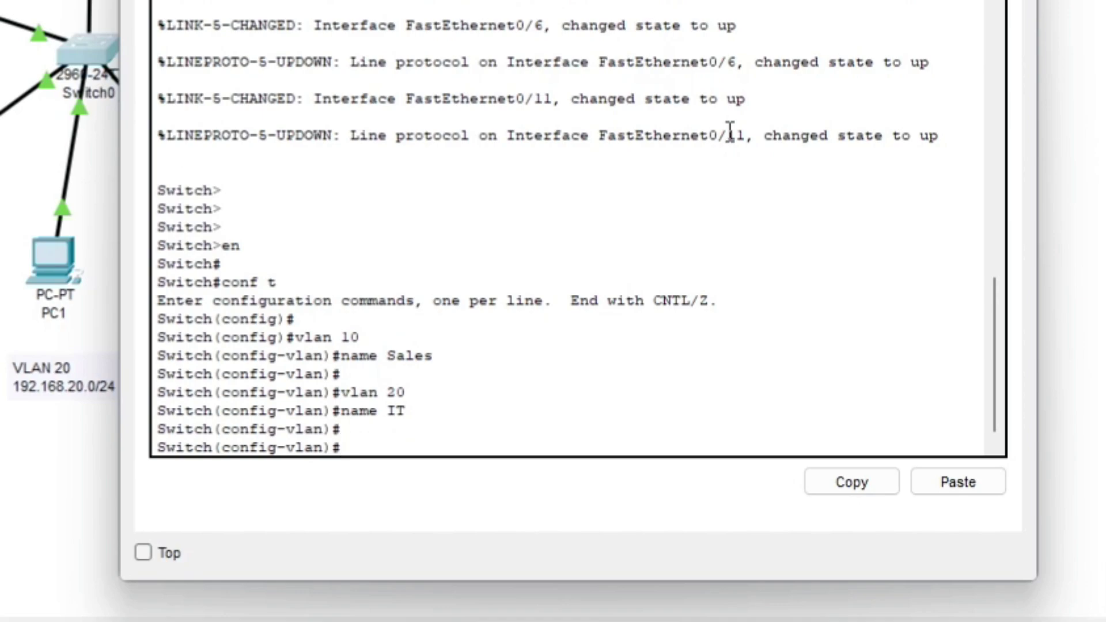
Step: Create VLAN 30 on Switch0, name it HR, and exit to global configuration mode
text(vlan 30)
key(Return)
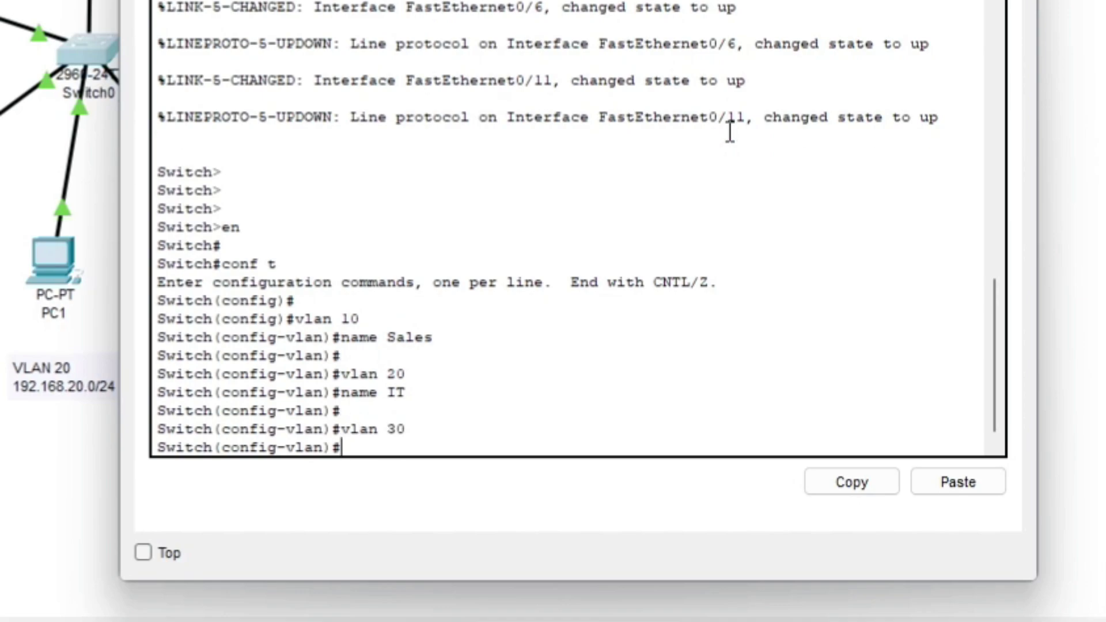
key(Return)
text(name H)
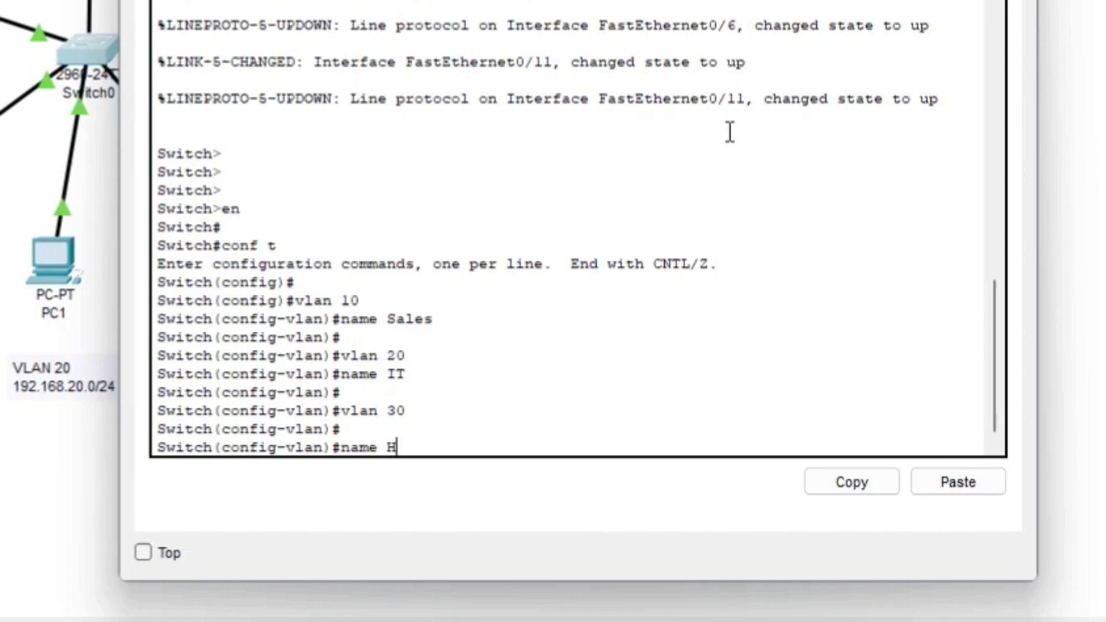
text(R)
key(Return)
key(Return)
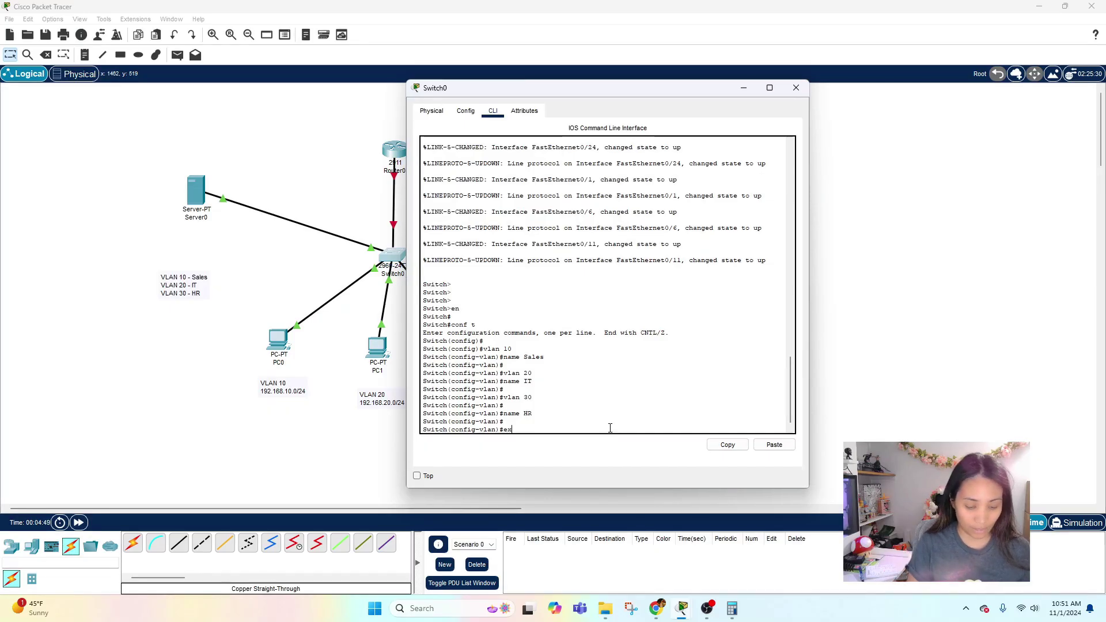
text(exit)
key(Return)
key(Return)
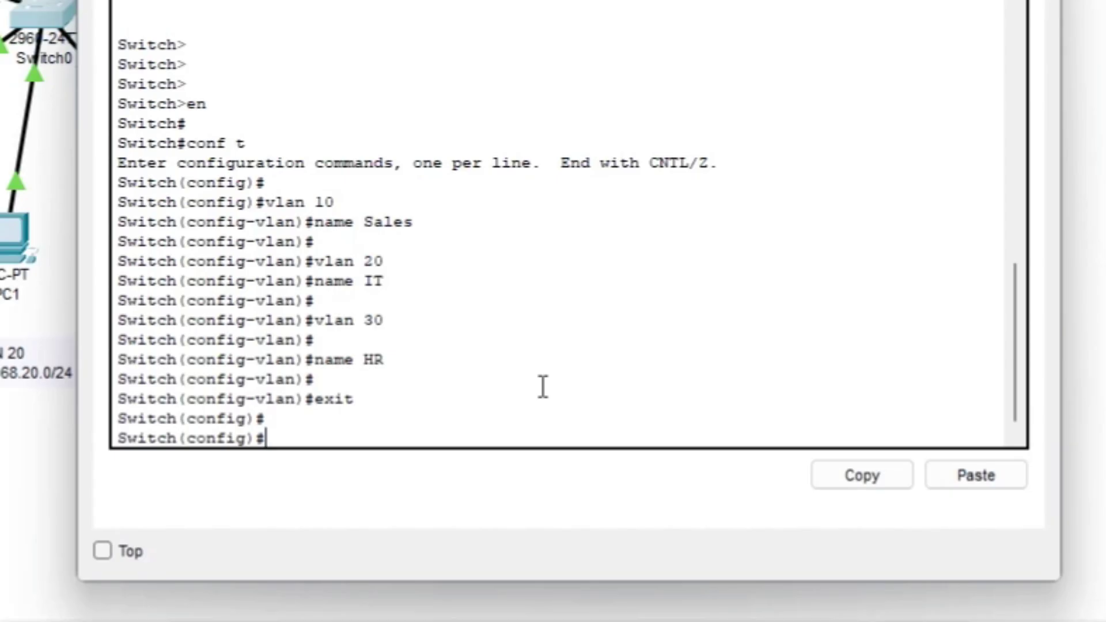
Step: Set Switch0's interface range fa0/1-5 to access mode with "switchport mode access"
text(int range fa0)
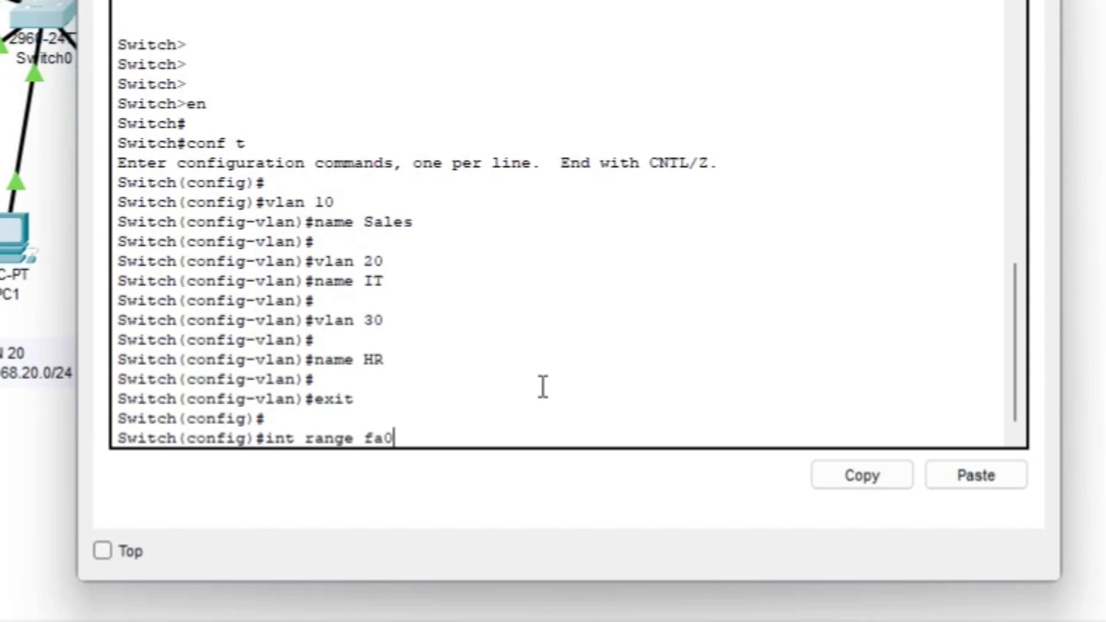
text(/1-5)
key(Return)
key(Return)
text(sw)
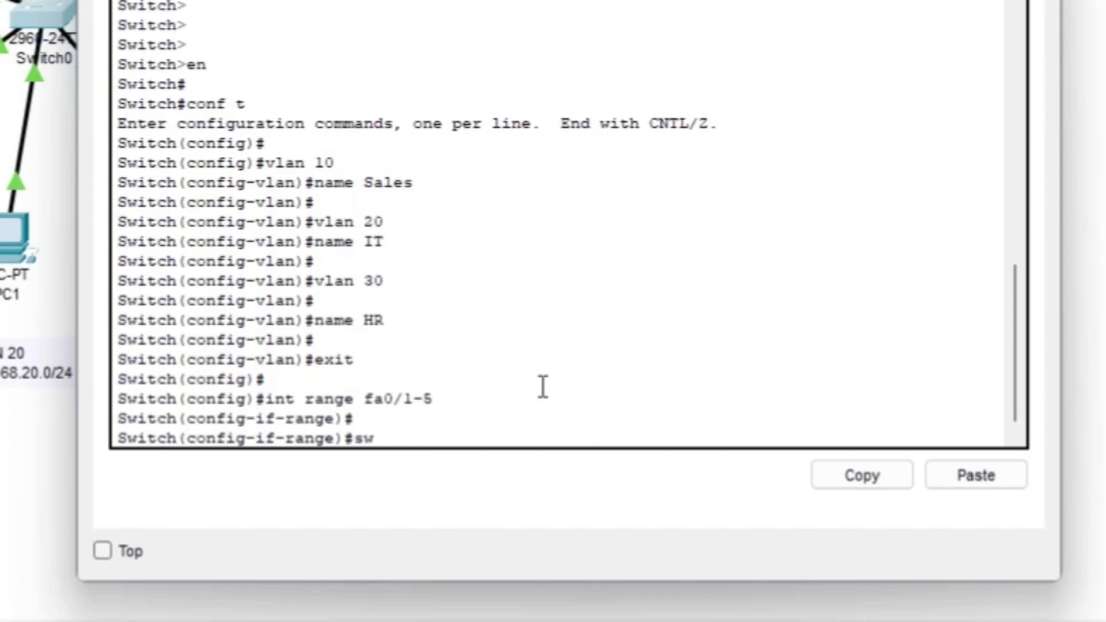
key(Tab)
text(mode ac)
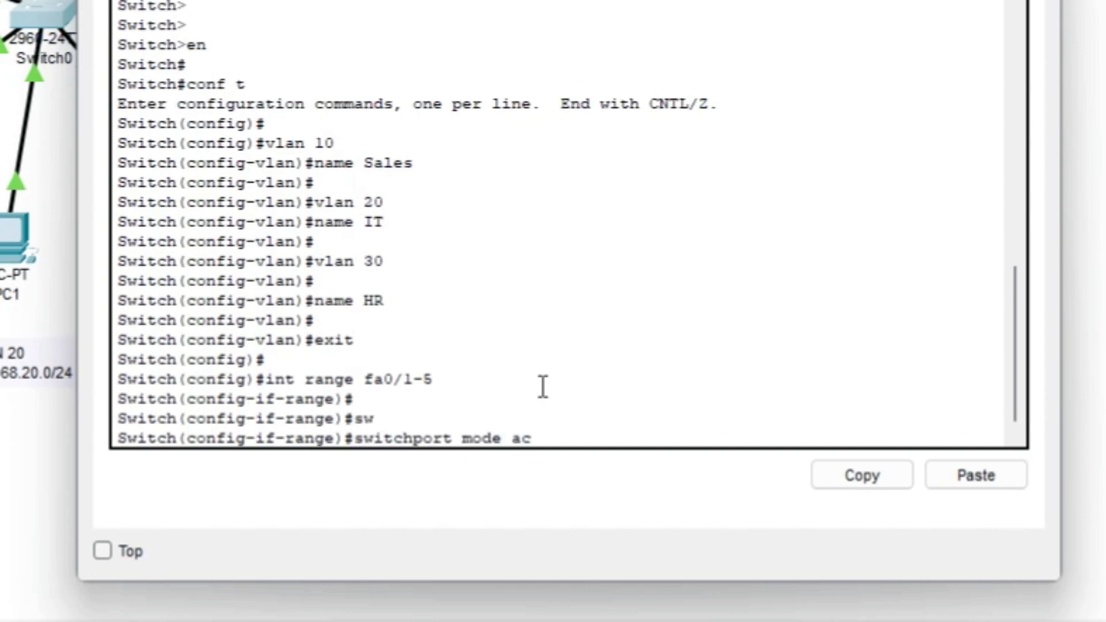
text(cess)
key(Return)
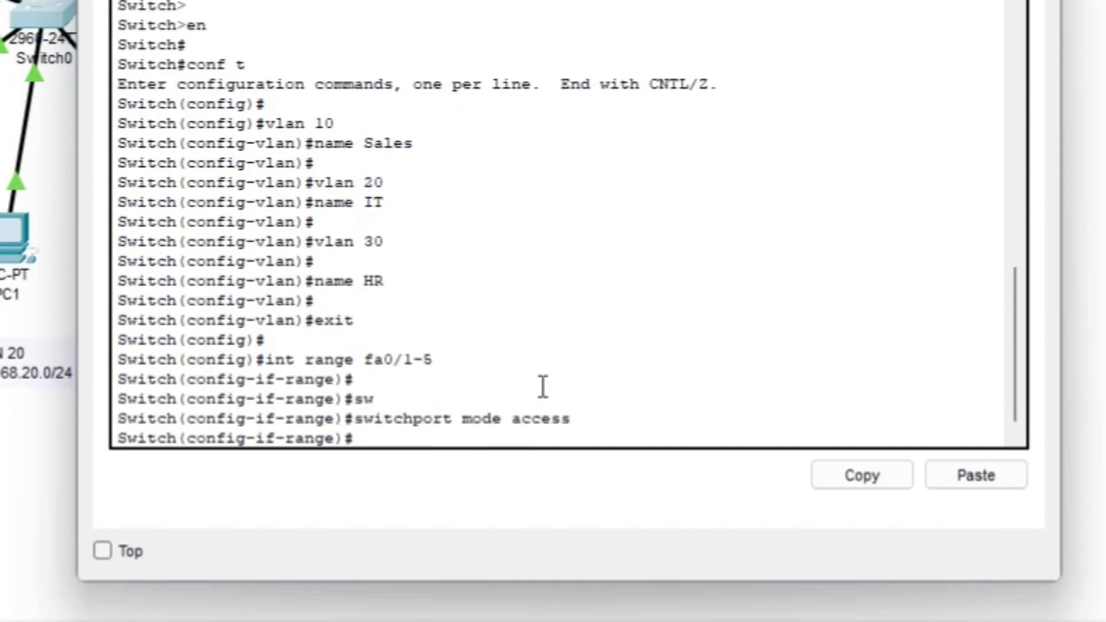
Step: Assign the fa0/1-5 range to VLAN 10 with "switchport access vlan 10" and exit to global configuration mode
text(sw)
key(Tab)
text(acc)
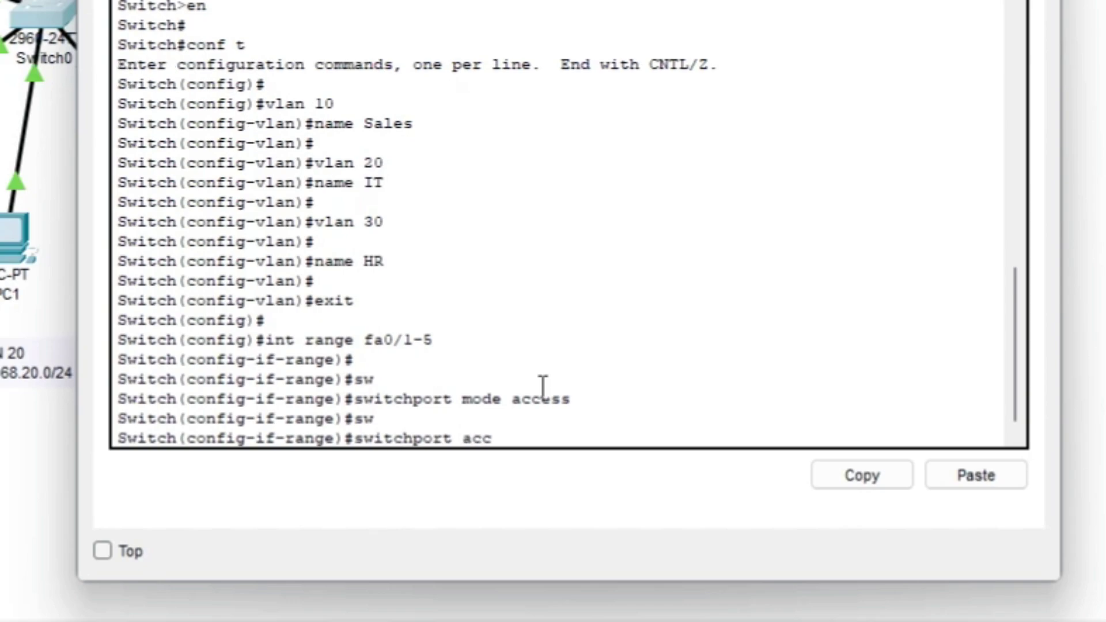
text(ess vlan 10)
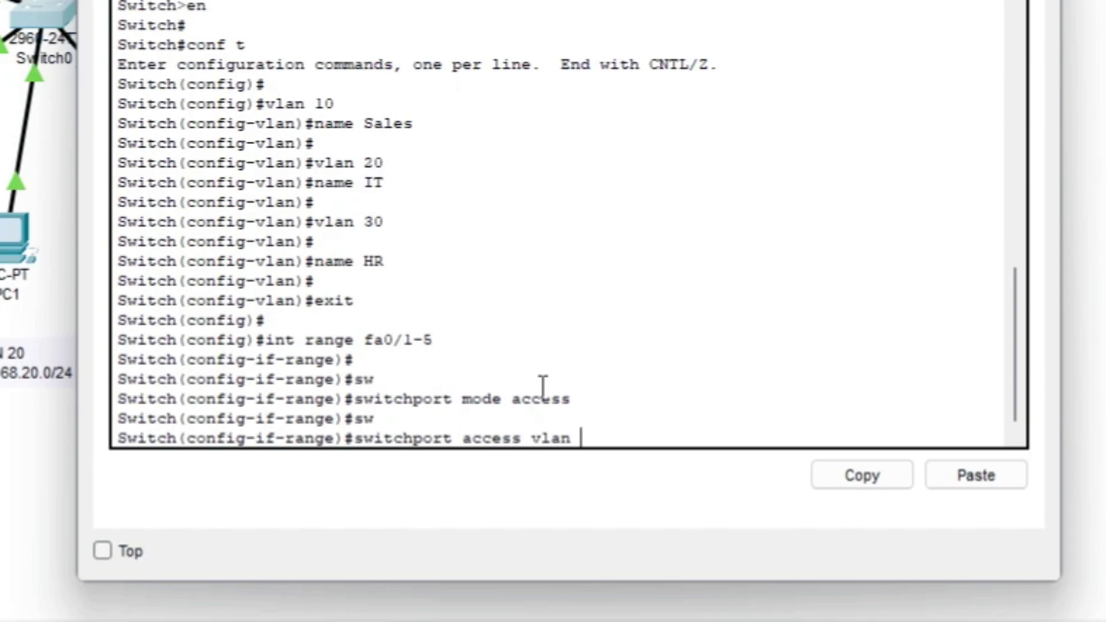
key(Return)
key(Return)
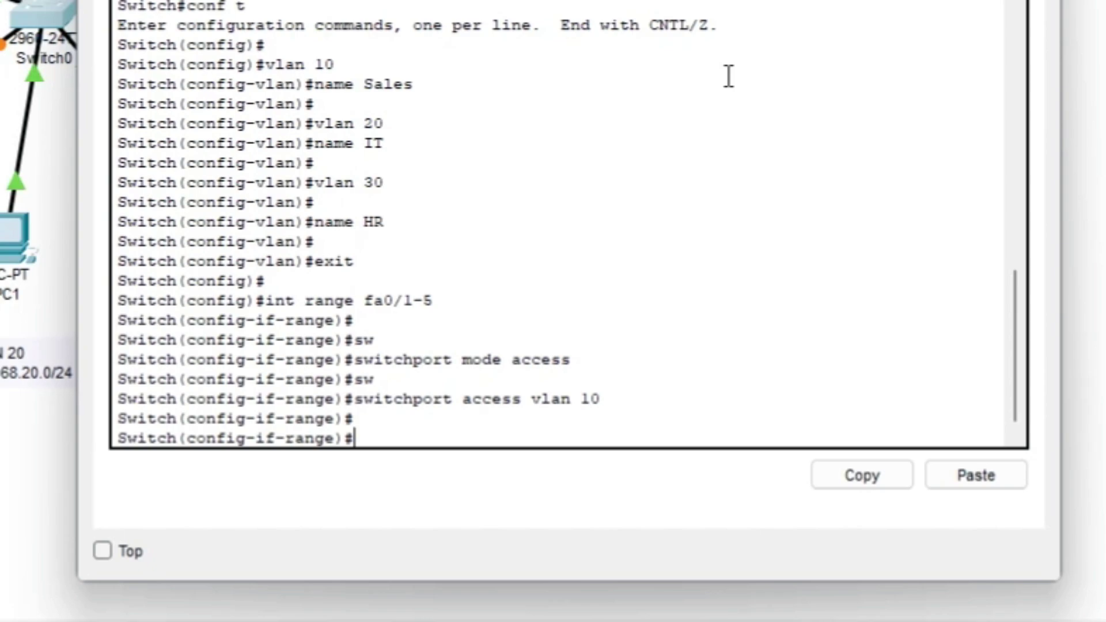
text(exit)
key(Return)
key(Return)
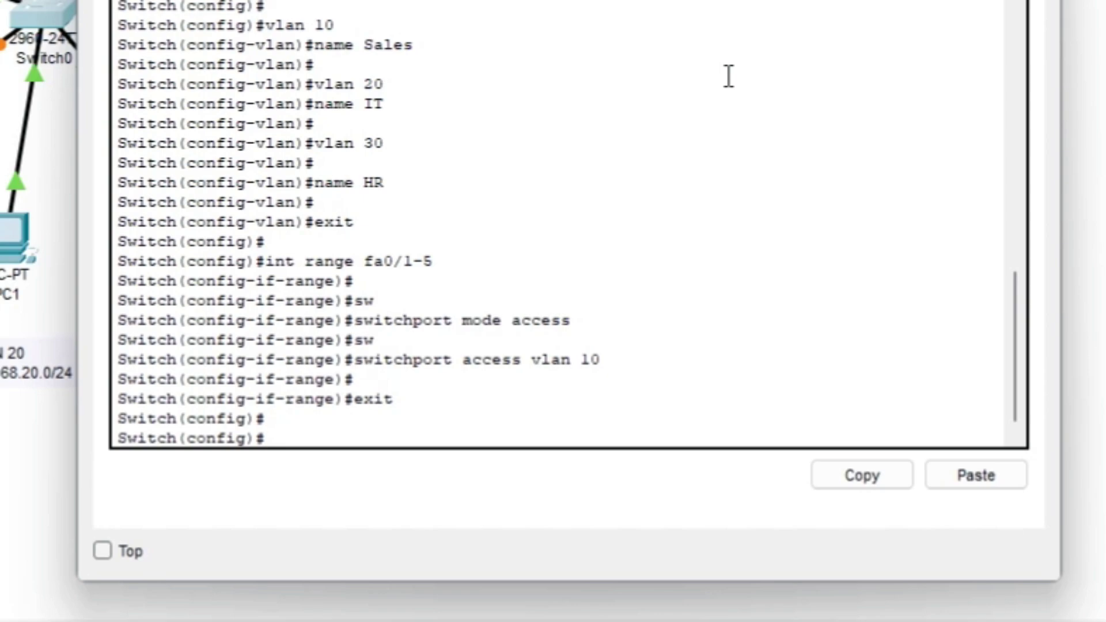
Step: Set Switch0's interface range fa0/6-10 to access mode with "switchport mode access"
text(int range fa)
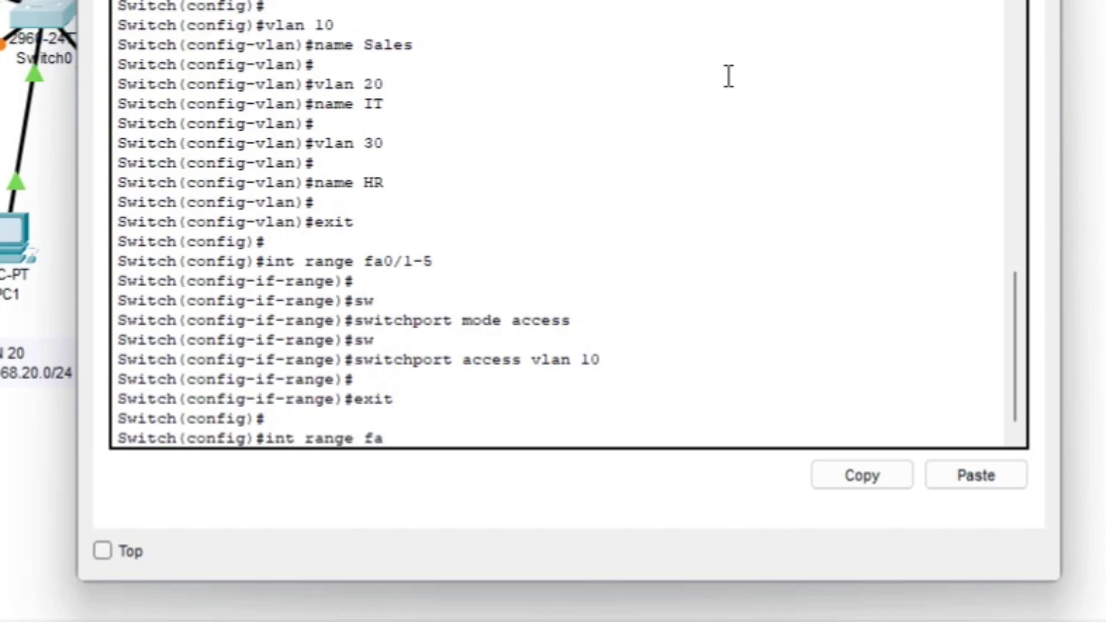
text(0/6-10)
key(Return)
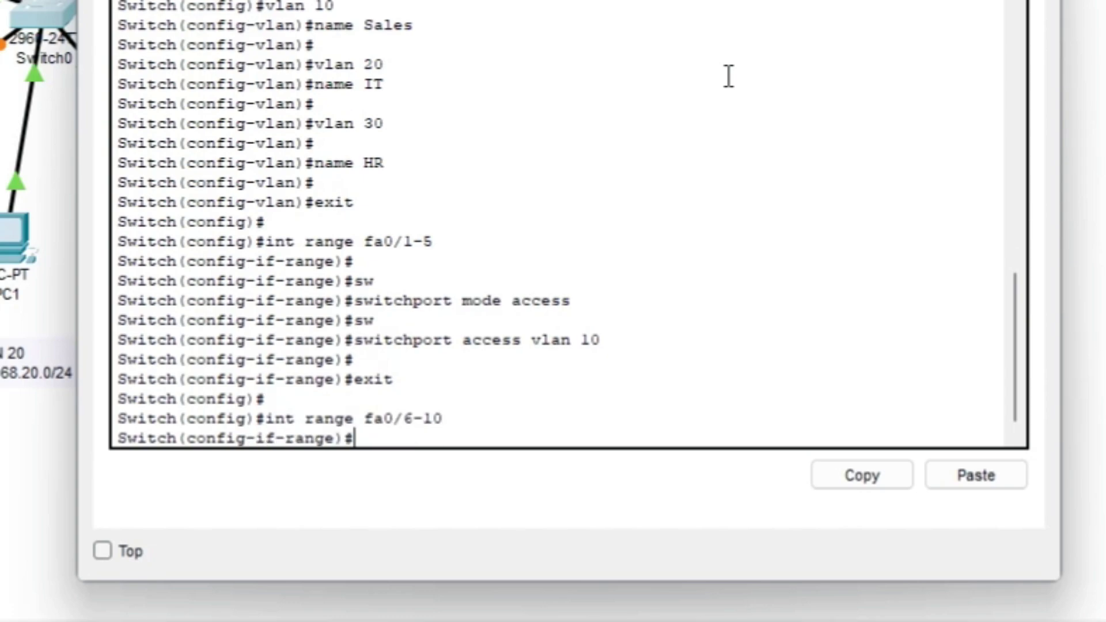
key(Return)
text(sw)
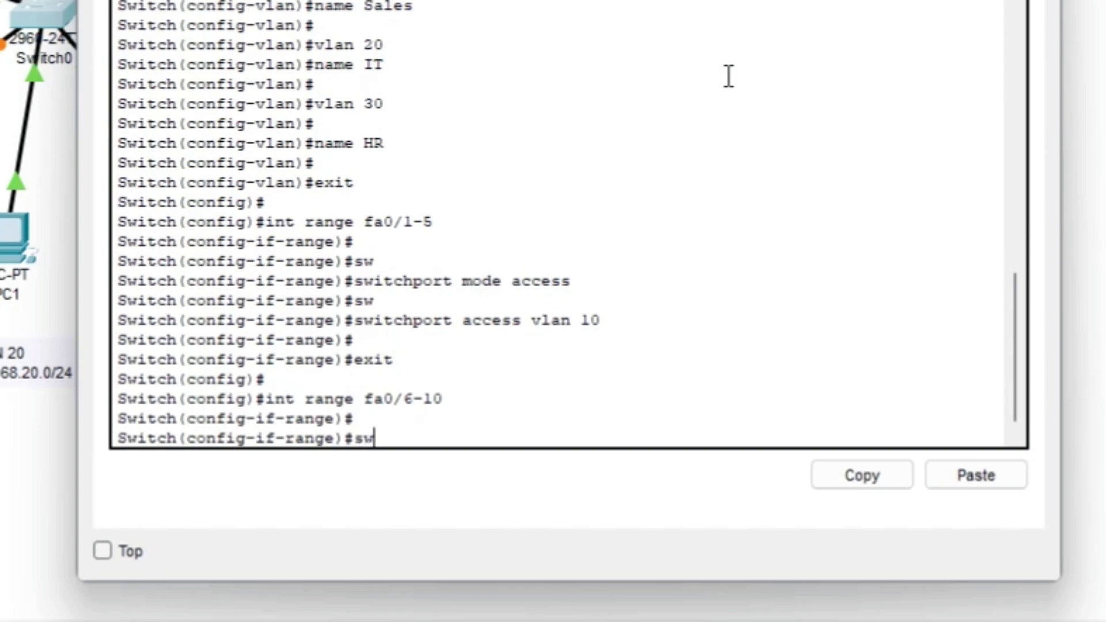
key(Tab)
text(mode)
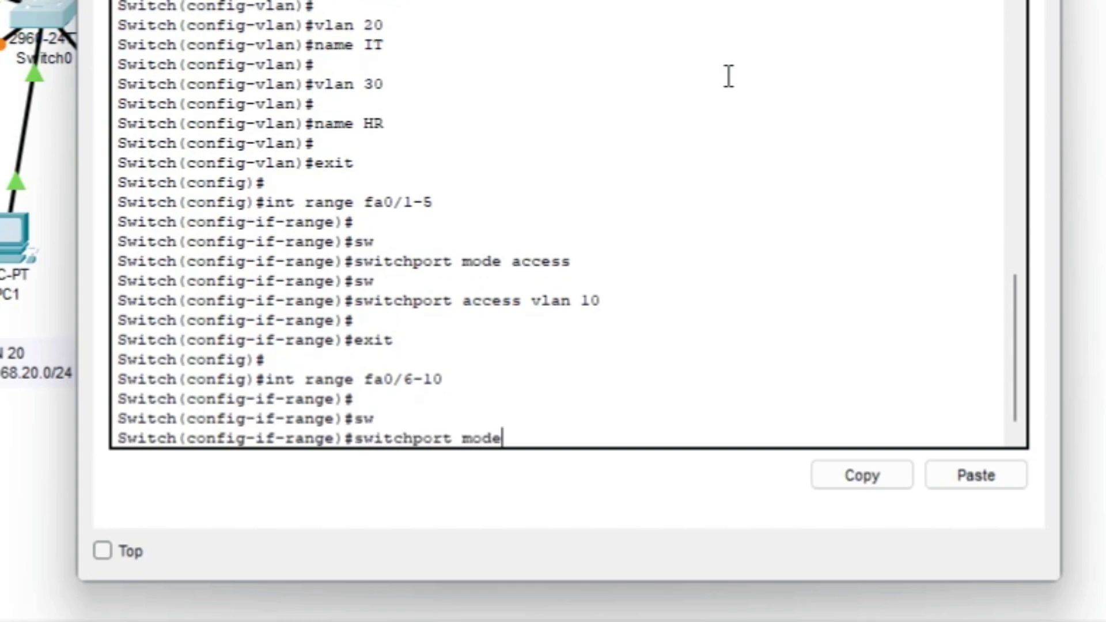
text( access)
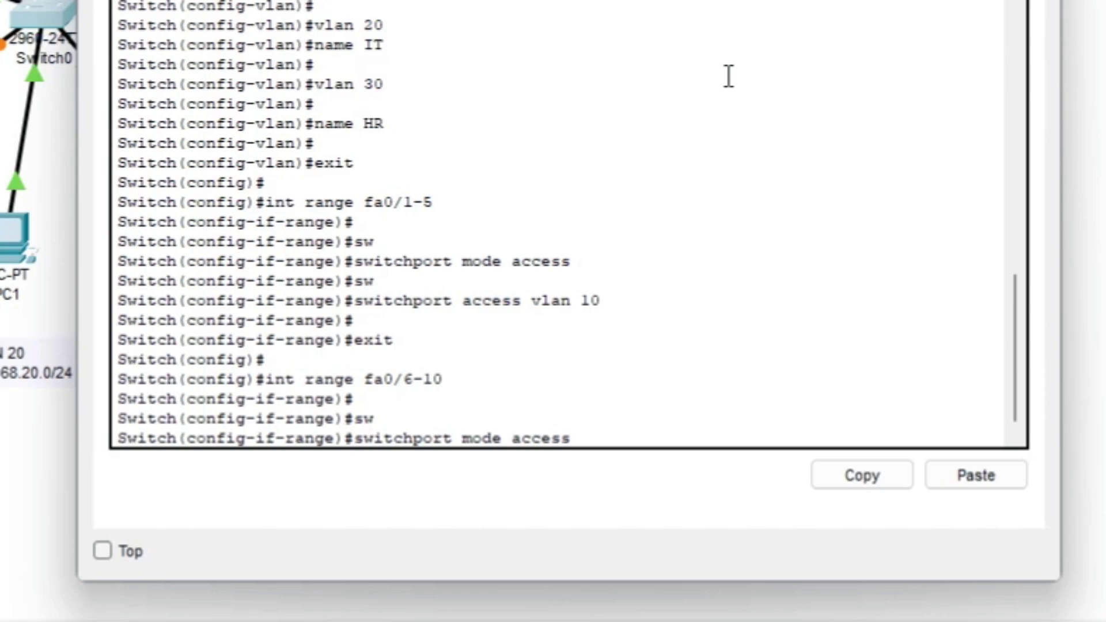
key(Return)
key(Return)
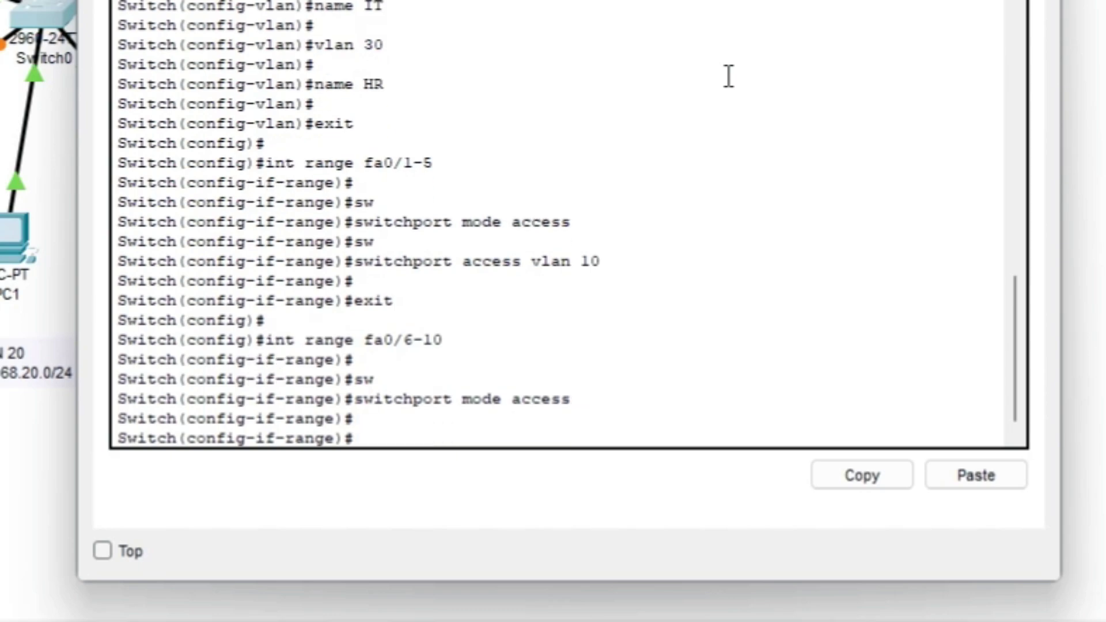
Step: Assign the fa0/6-10 range to VLAN 20 with "switchport access vlan 20" and exit to global configuration mode
text(sw)
key(Tab)
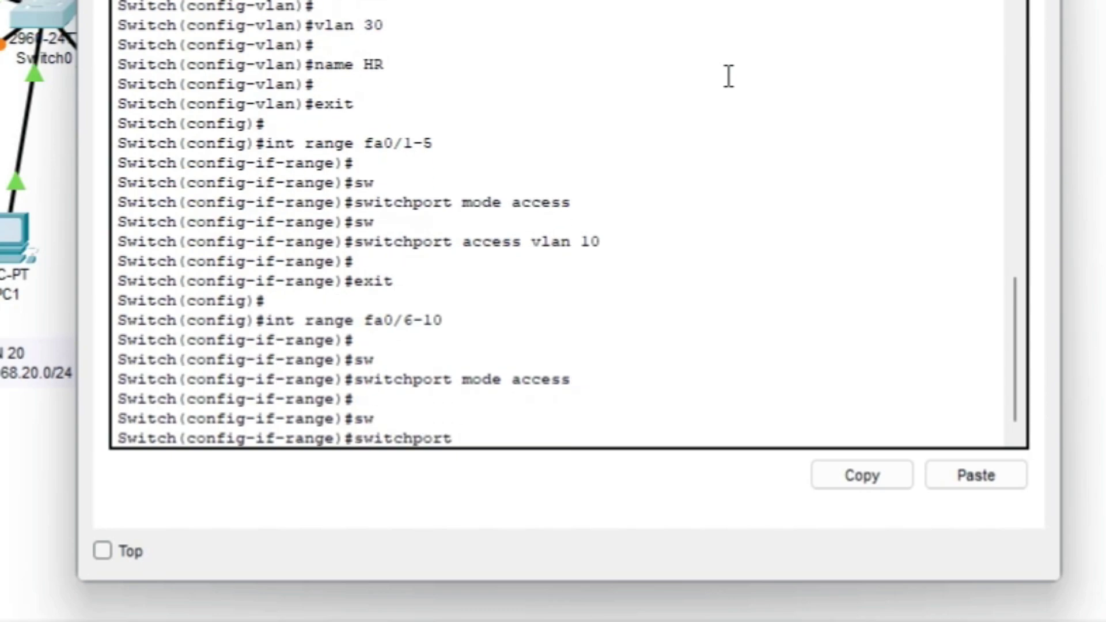
text(access vlan 20)
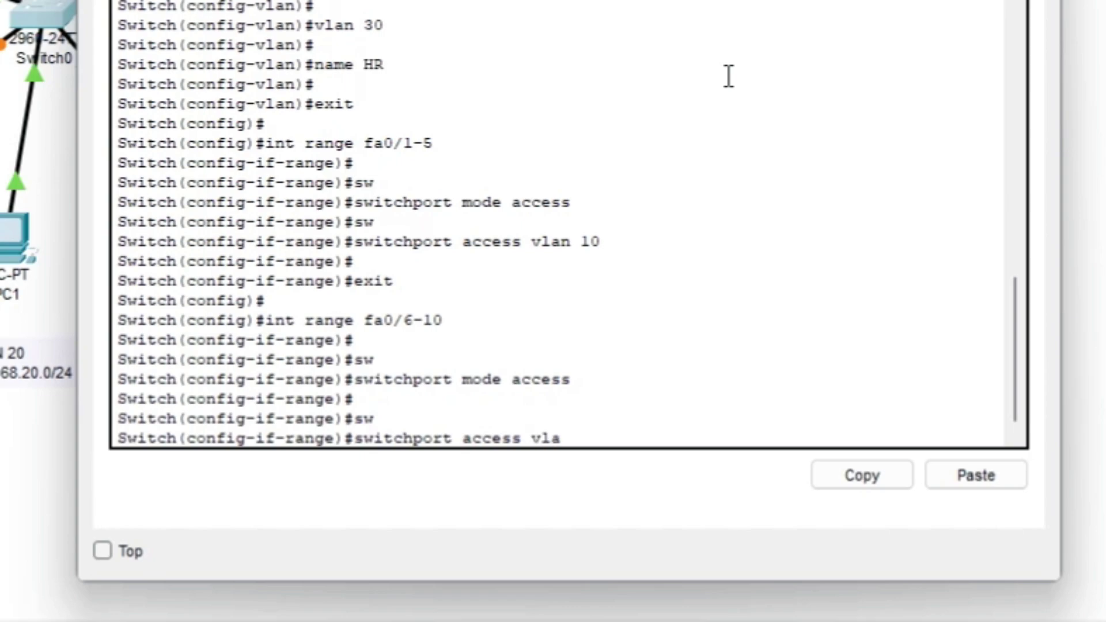
key(Return)
key(Return)
text(e)#e)
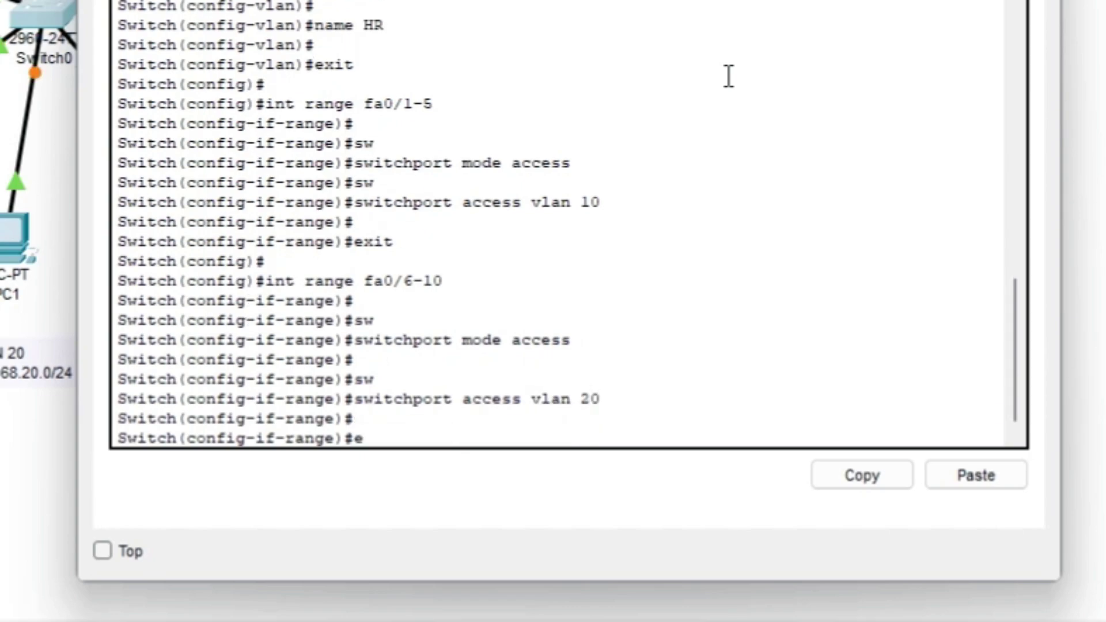
text(xit)
key(Return)
key(Return)
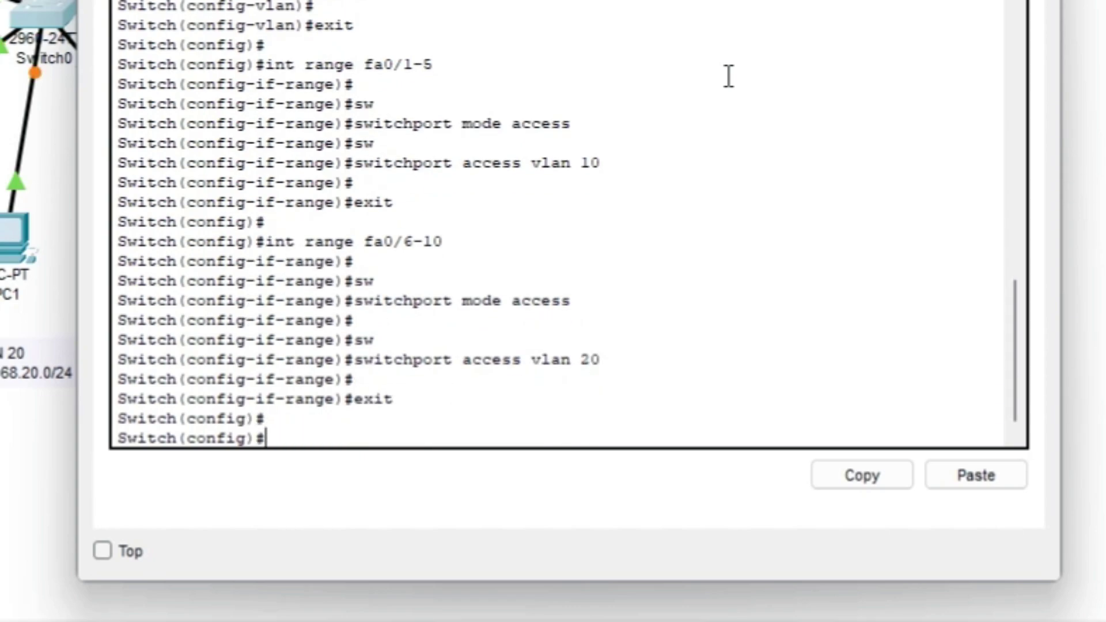
Step: Set Switch0's interface range fa0/11-15 to access mode with "switchport mode access"
text(int range)
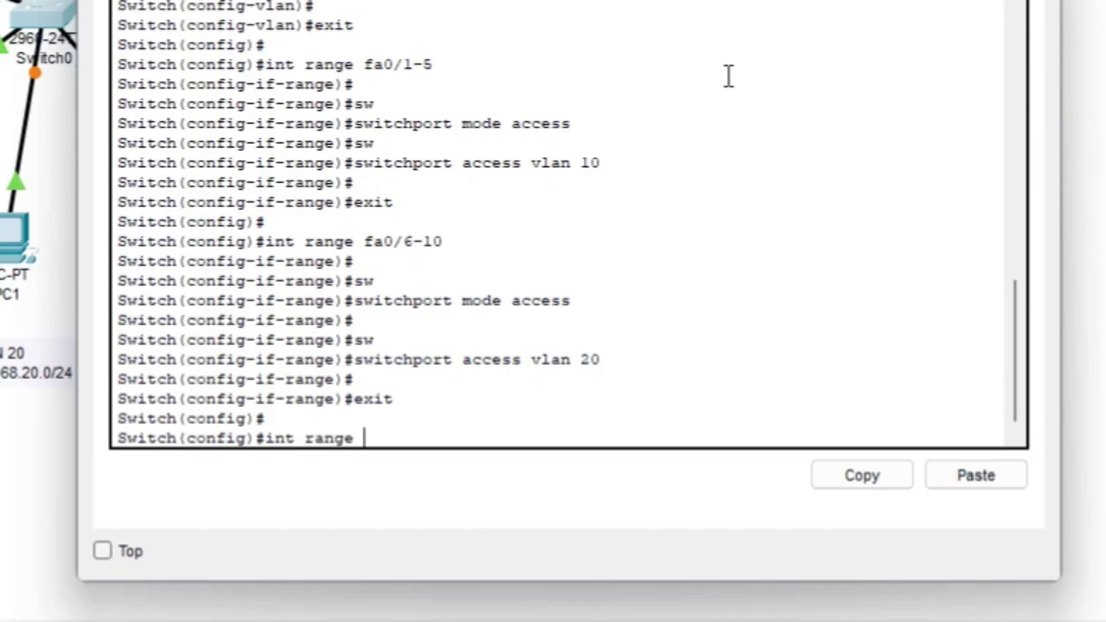
text( fa0/11-15)
key(Return)
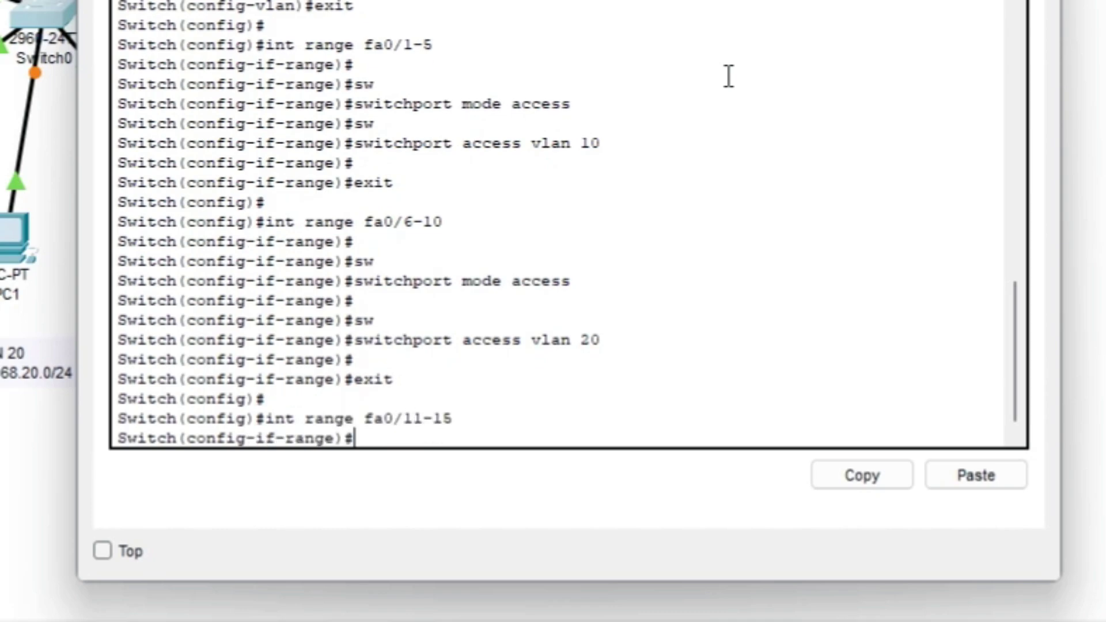
text(sw)
key(Tab)
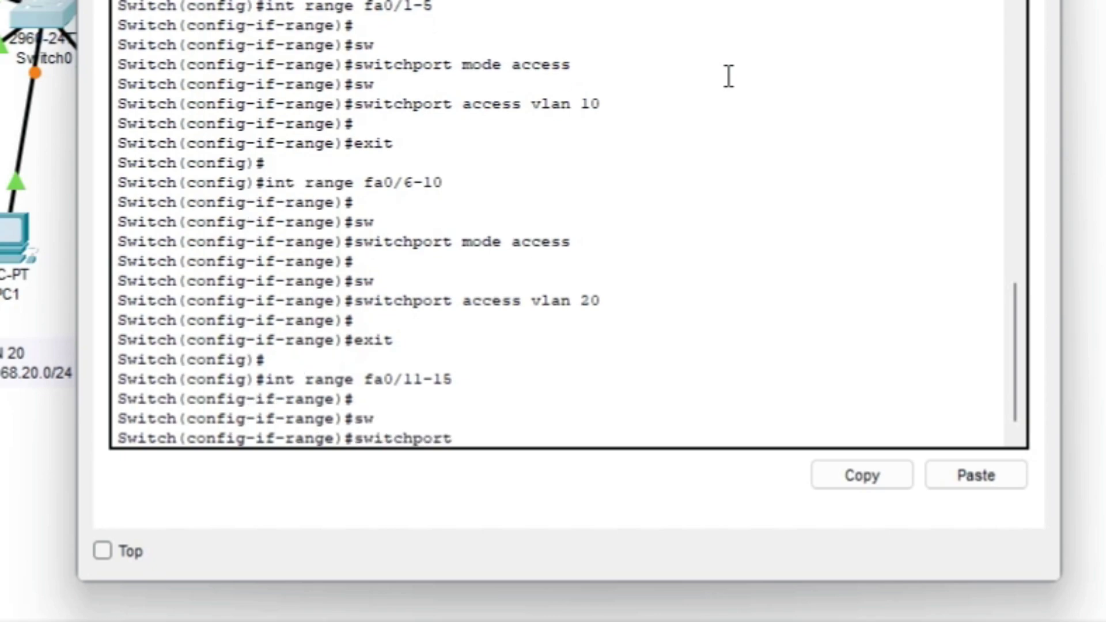
text(m,)
key(BackSpace)
text(ode access)
key(Return)
Step: Assign the fa0/11-15 range to VLAN 30 with "switchport access vlan 30" and exit to global configuration mode
text(sw)
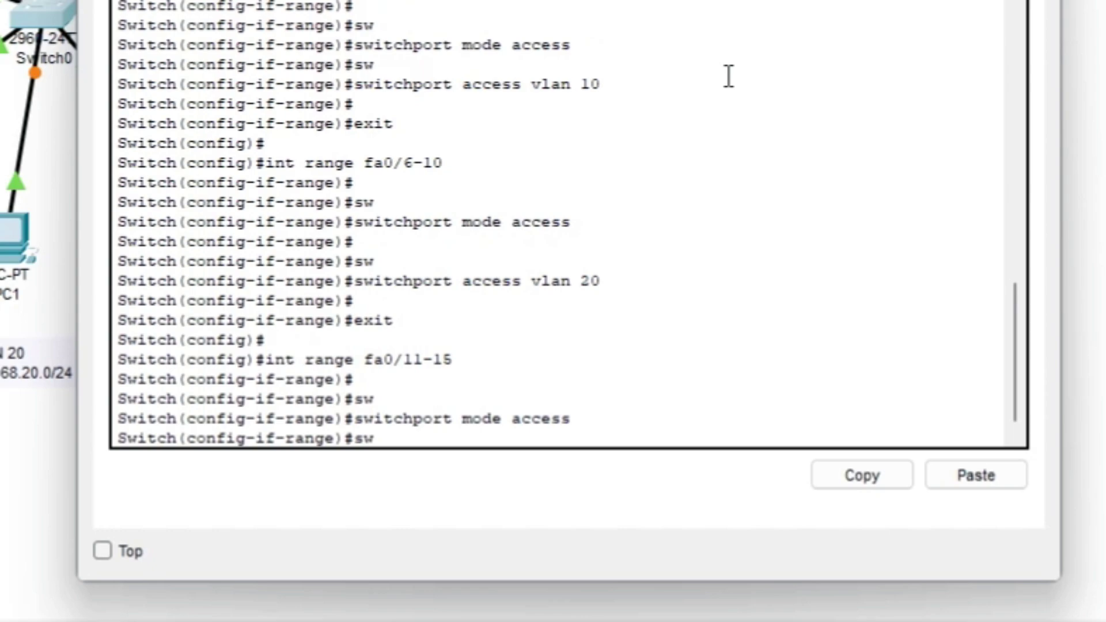
key(Tab)
text(access)
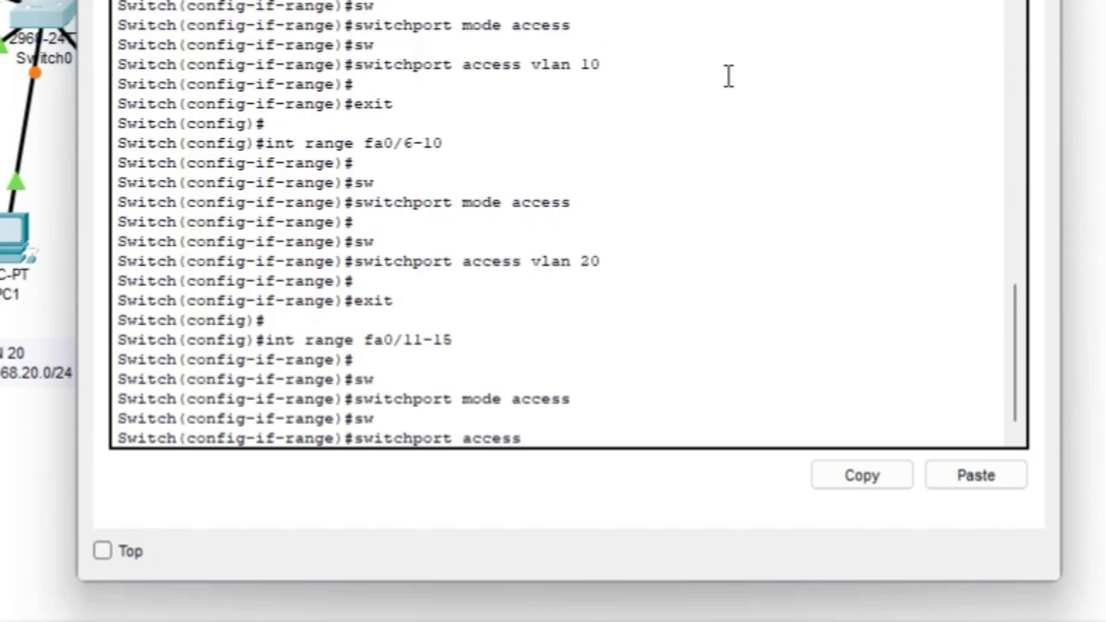
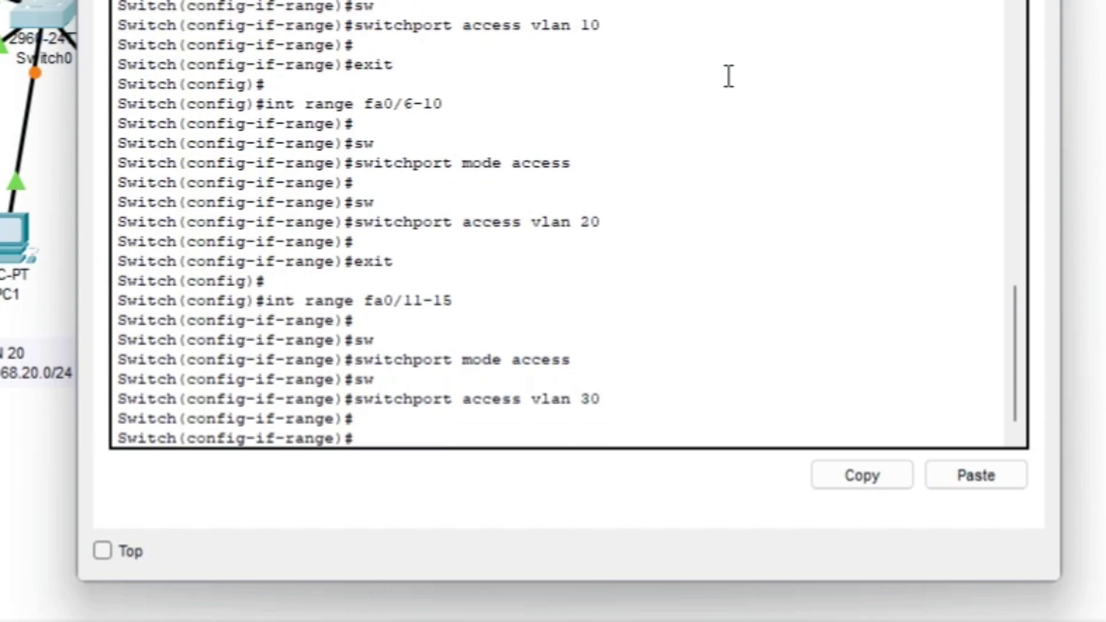
text(exit)
key(Return)
key(Return)
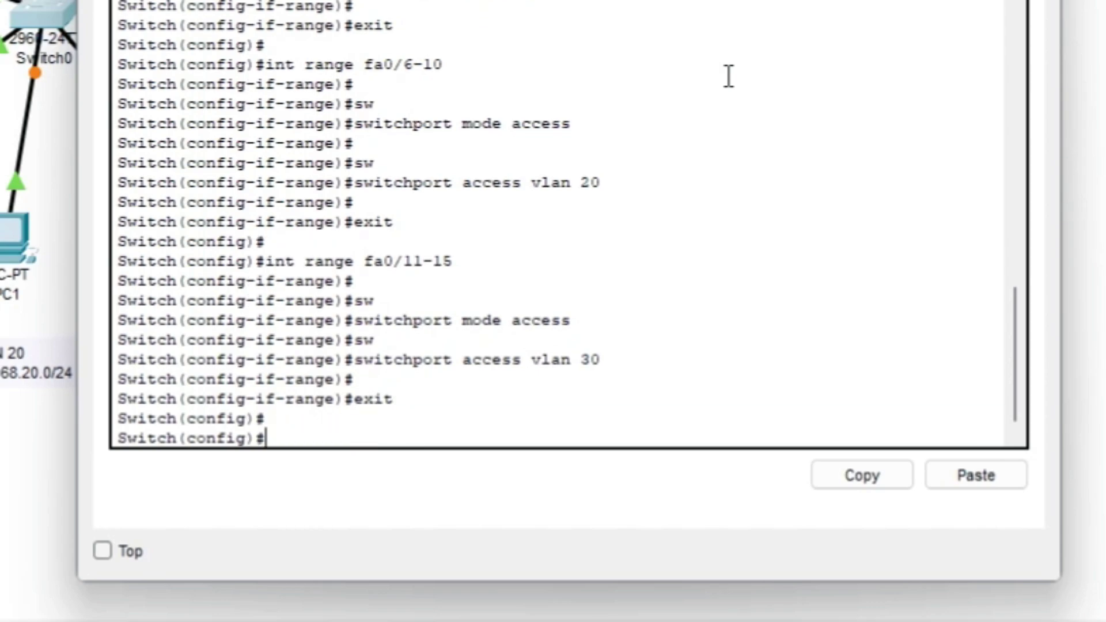
Step: Display Switch0's brief VLAN table with "do sh vlan br" and check the port assignments
text(do sh vlan br)
key(Return)
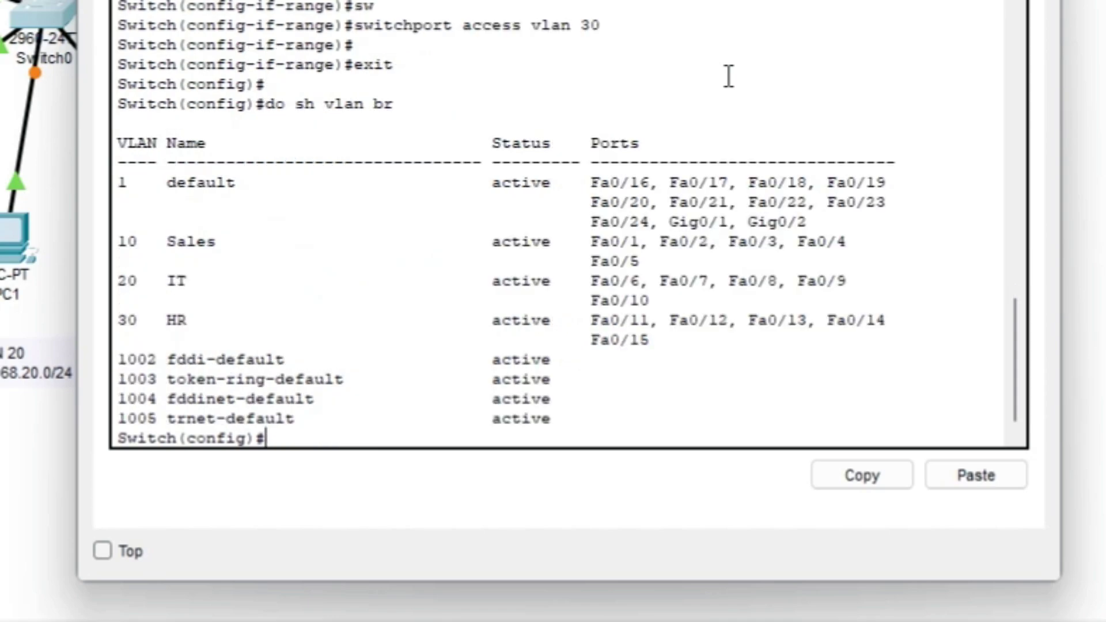
click(659, 263)
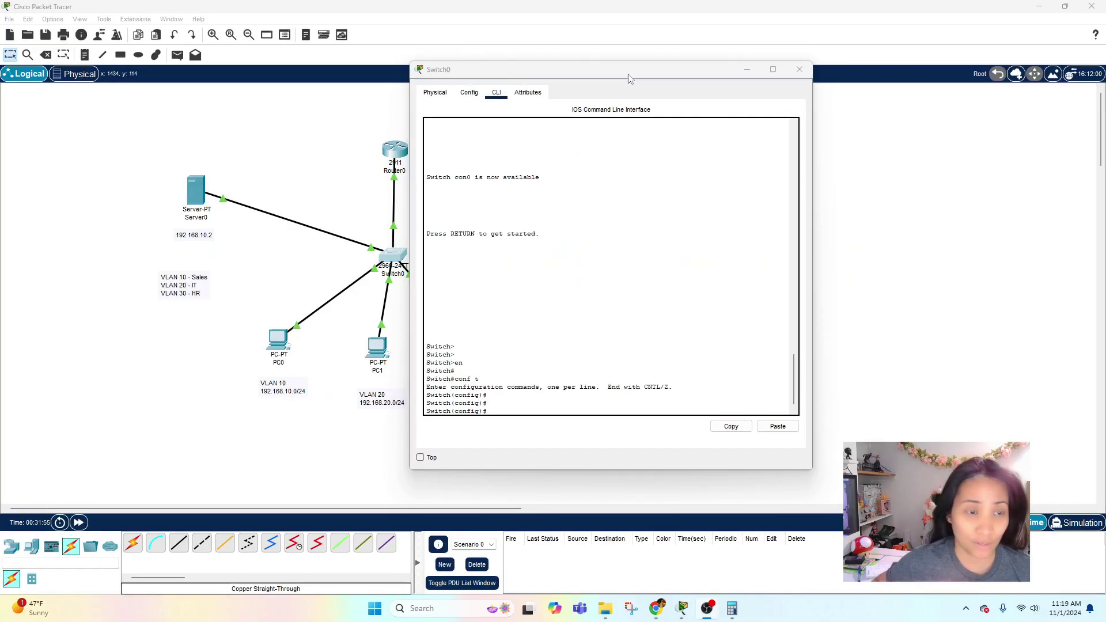
Step: Set Switch0's interface fa0/24, which connects to Server0, to access mode with "switchport mode access"
drag(628, 78, 749, 57)
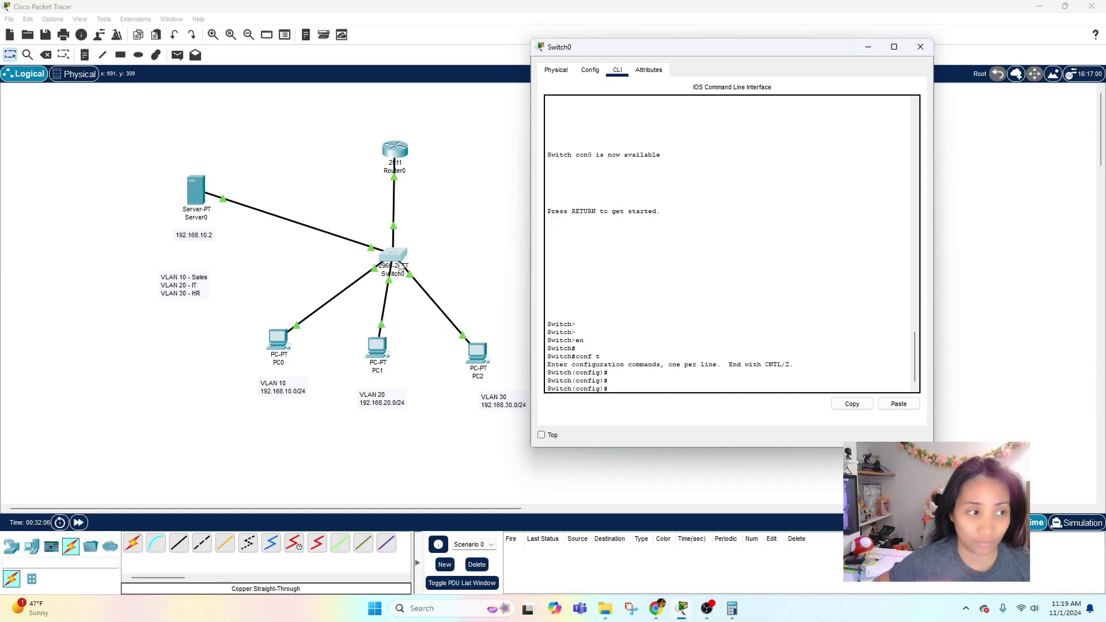
text(int fa0/24)
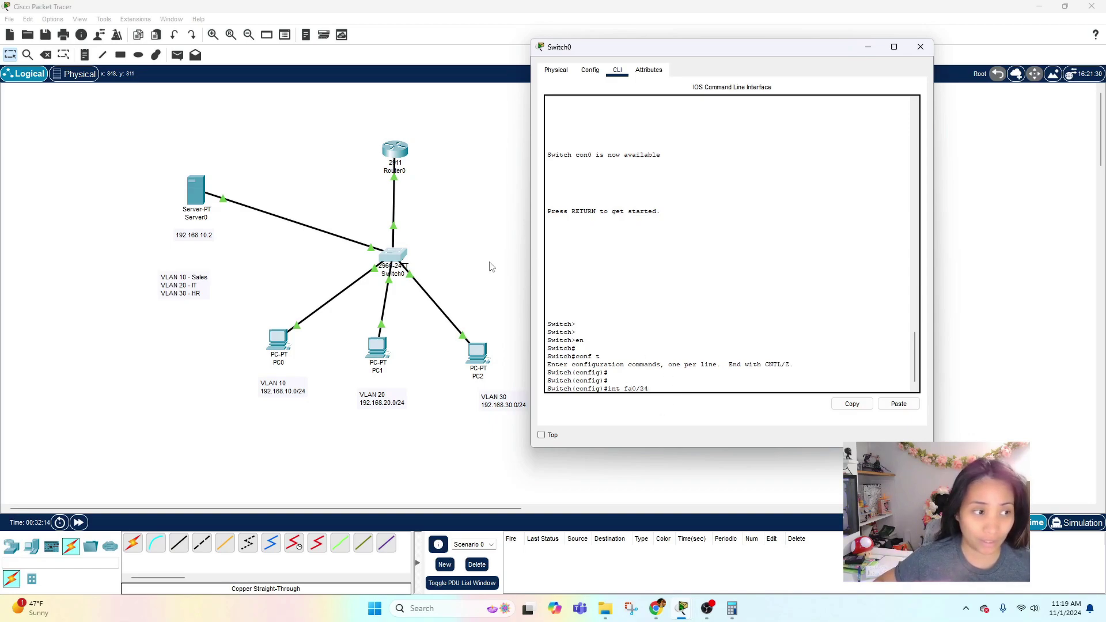
key(Return)
key(Return)
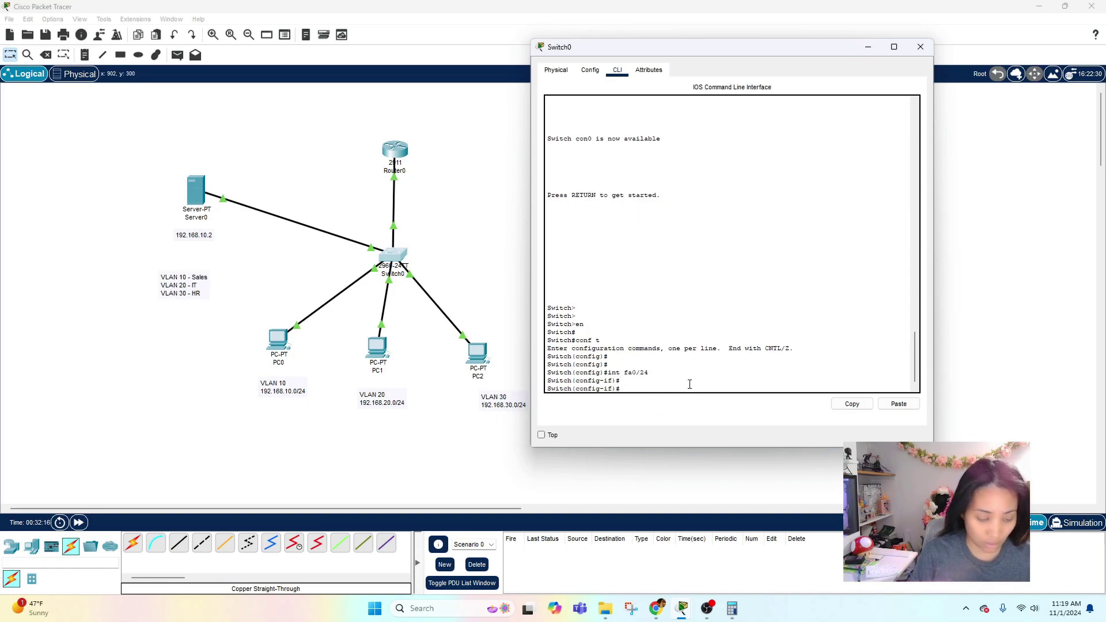
text(sw)
key(Tab)
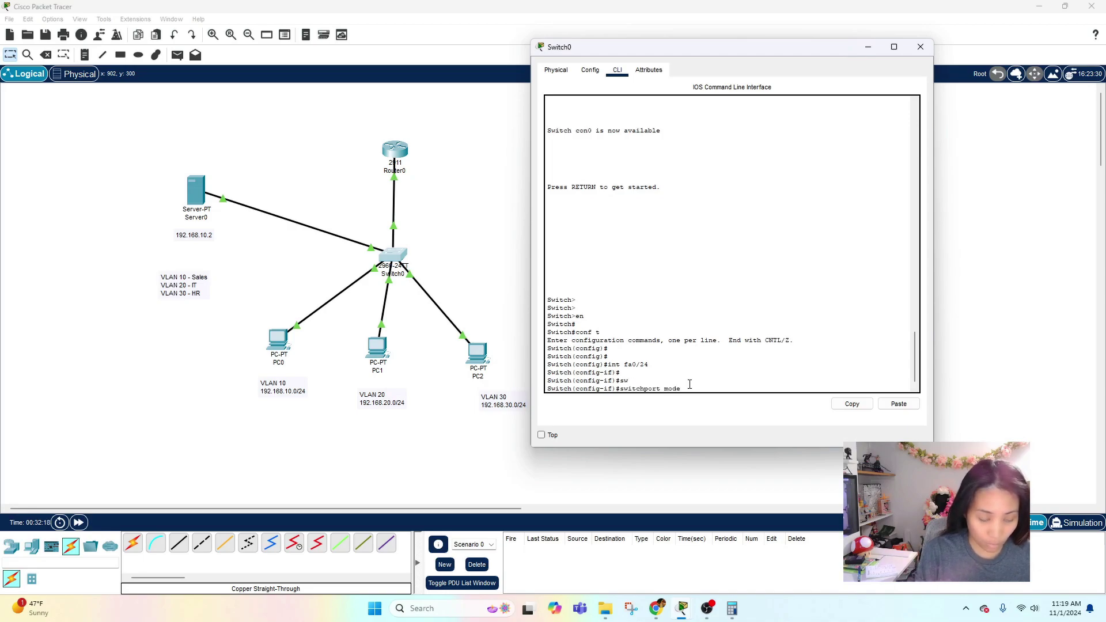
text(mode access)
key(Return)
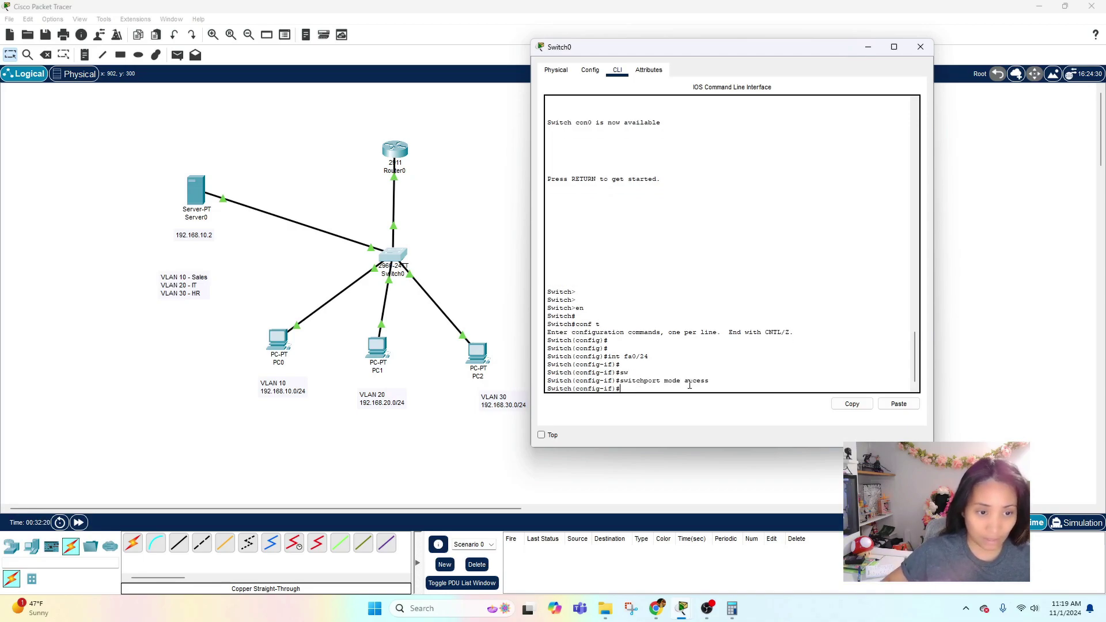
Step: Assign interface fa0/24 to VLAN 10 with "switchport access vlan 10" and exit to global configuration mode
text(sw)
key(Tab)
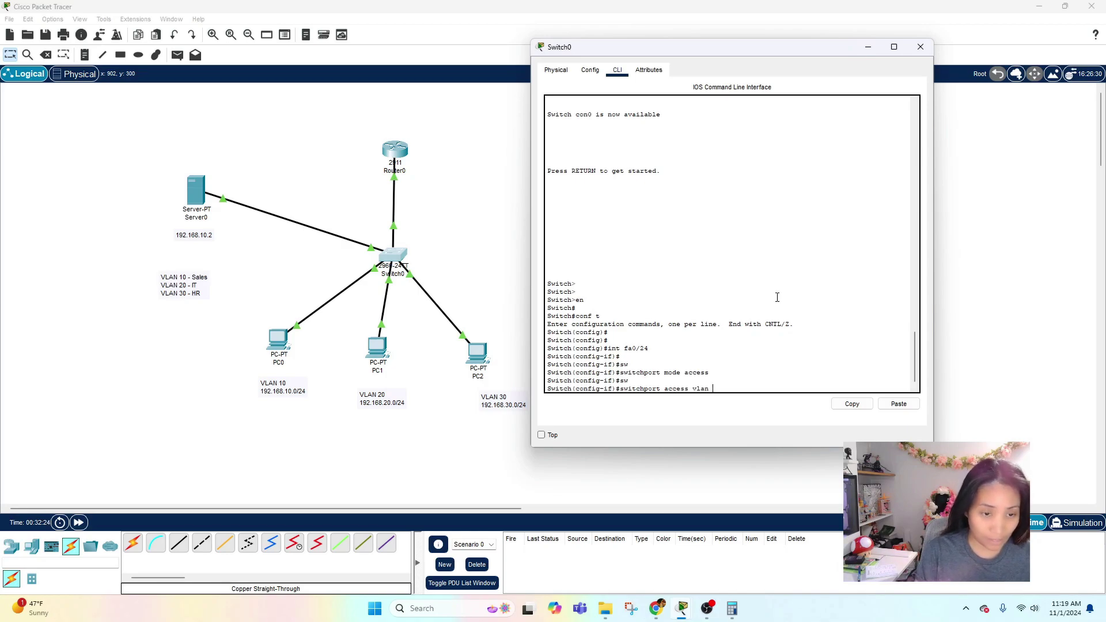
text(access vlan 10)
key(Return)
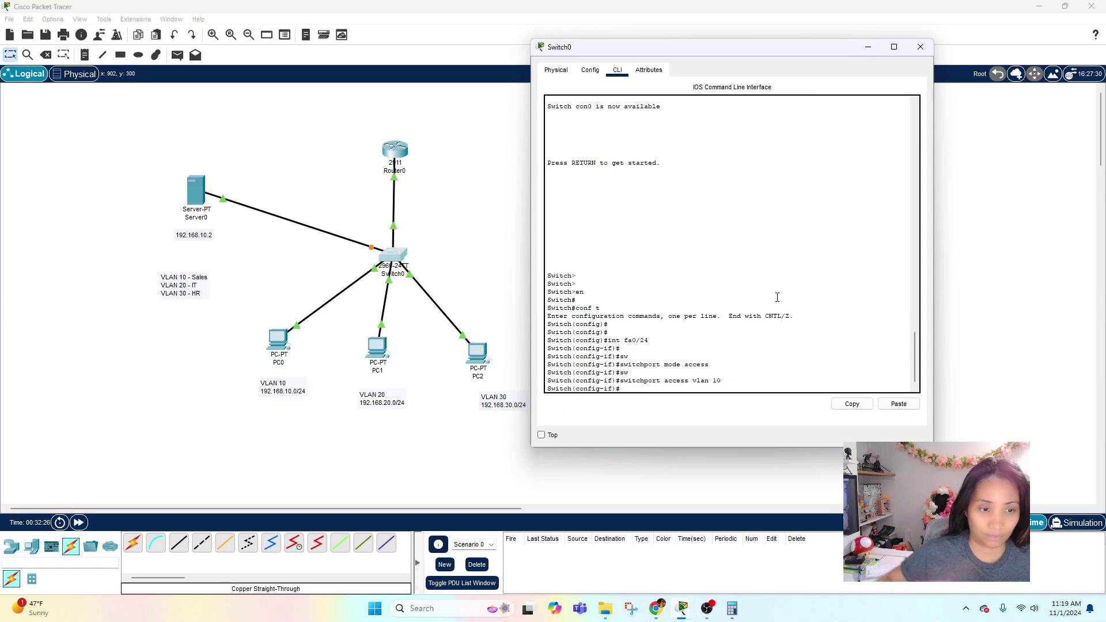
key(Return)
key(Return)
text(exi)
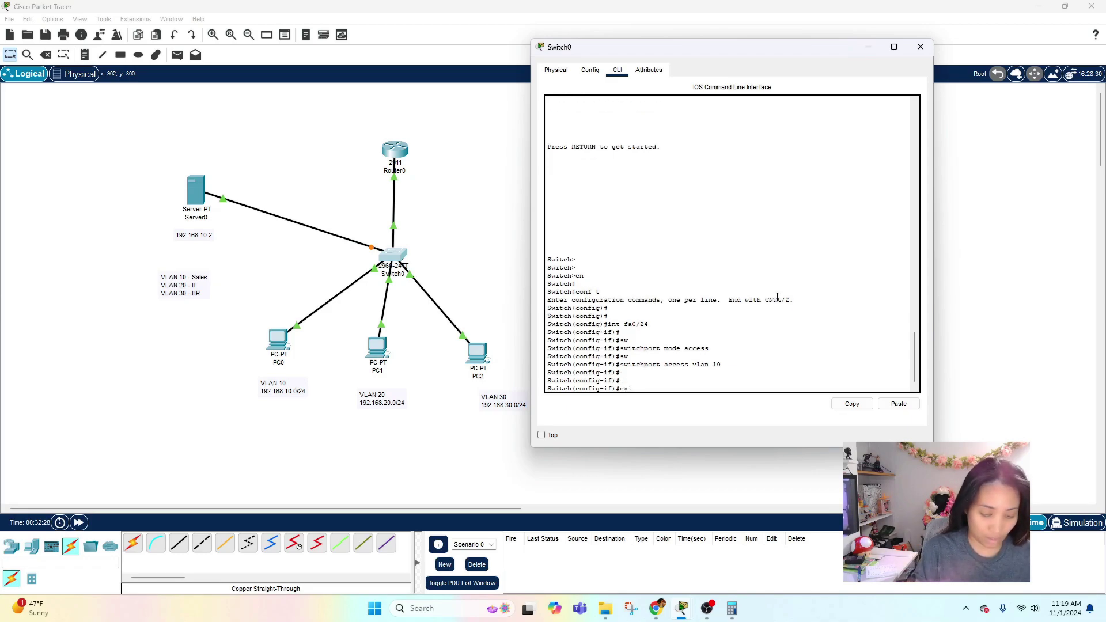
text(t)
key(Return)
key(Return)
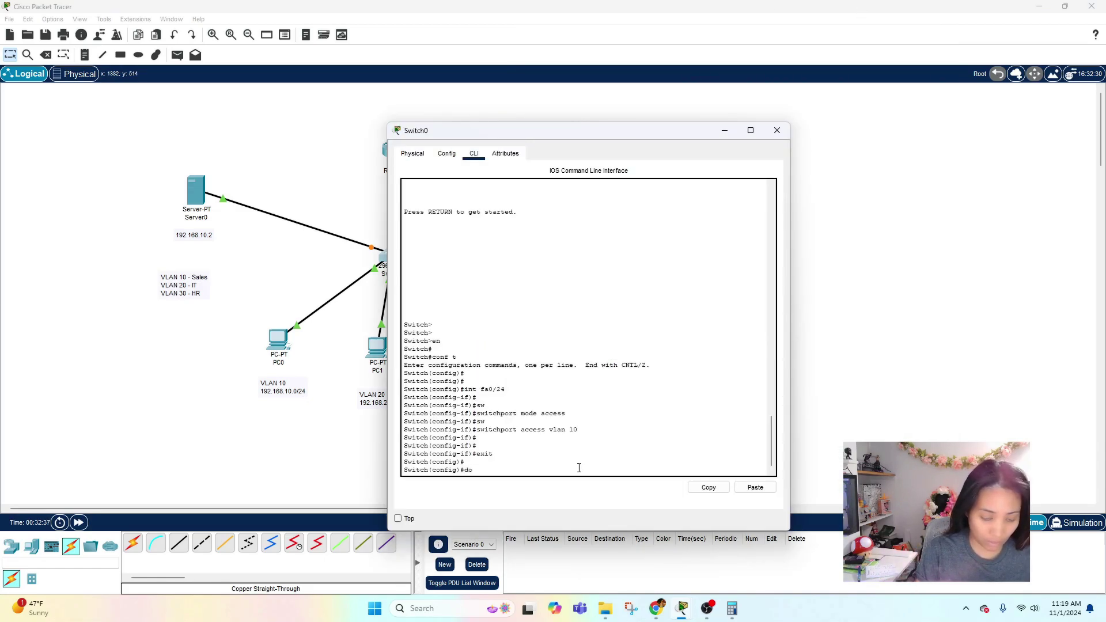
Step: Display Switch0's full VLAN table with "do sh vlan" and check the ports assigned to VLAN 10
key(Return)
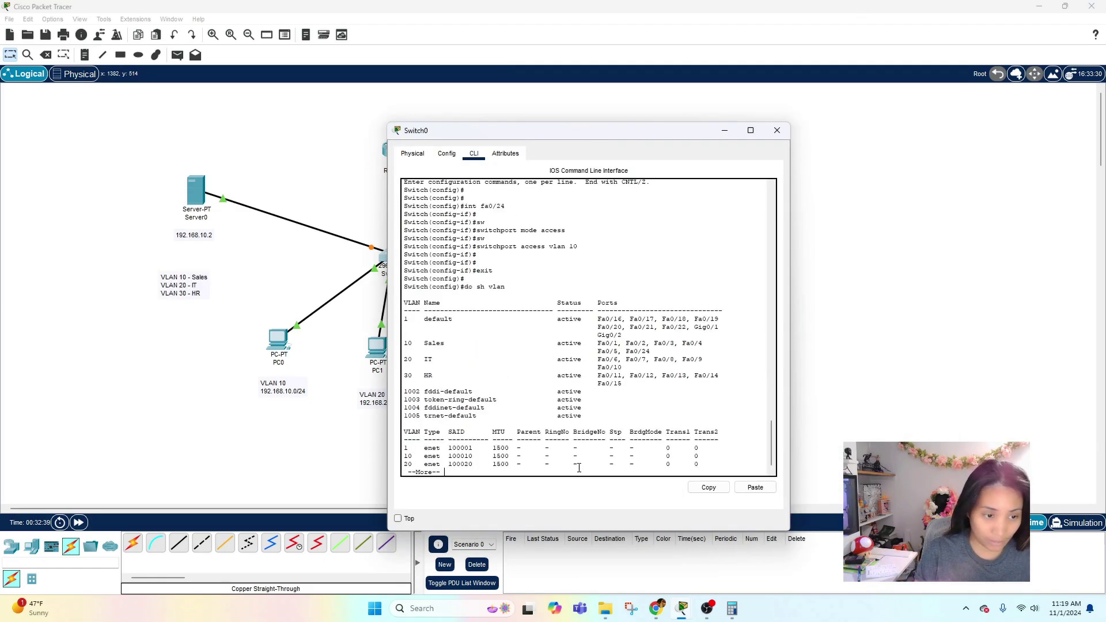
click(661, 355)
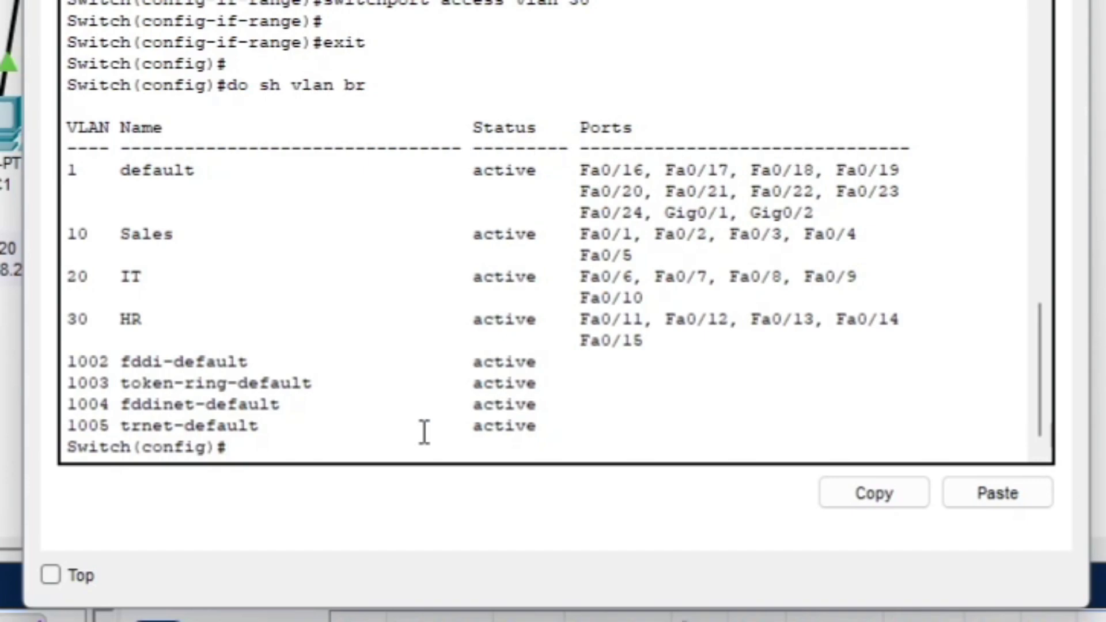
Step: Set Switch0's interface fa0/23 to trunk mode with "switchport mode trunk"
key(Return)
key(Return)
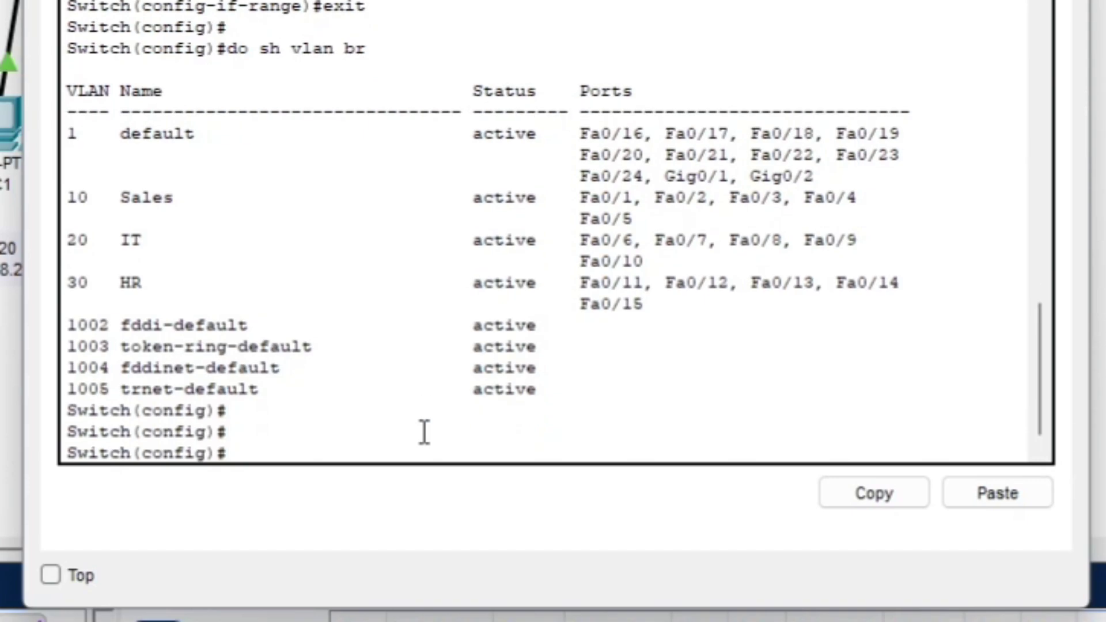
text(int)
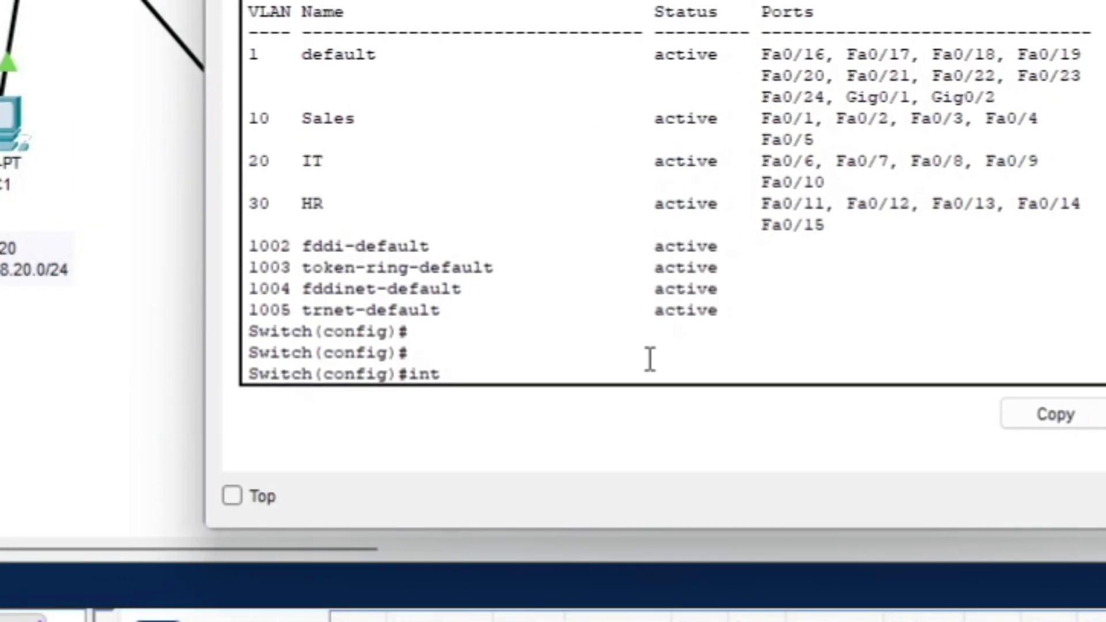
text( fa0)
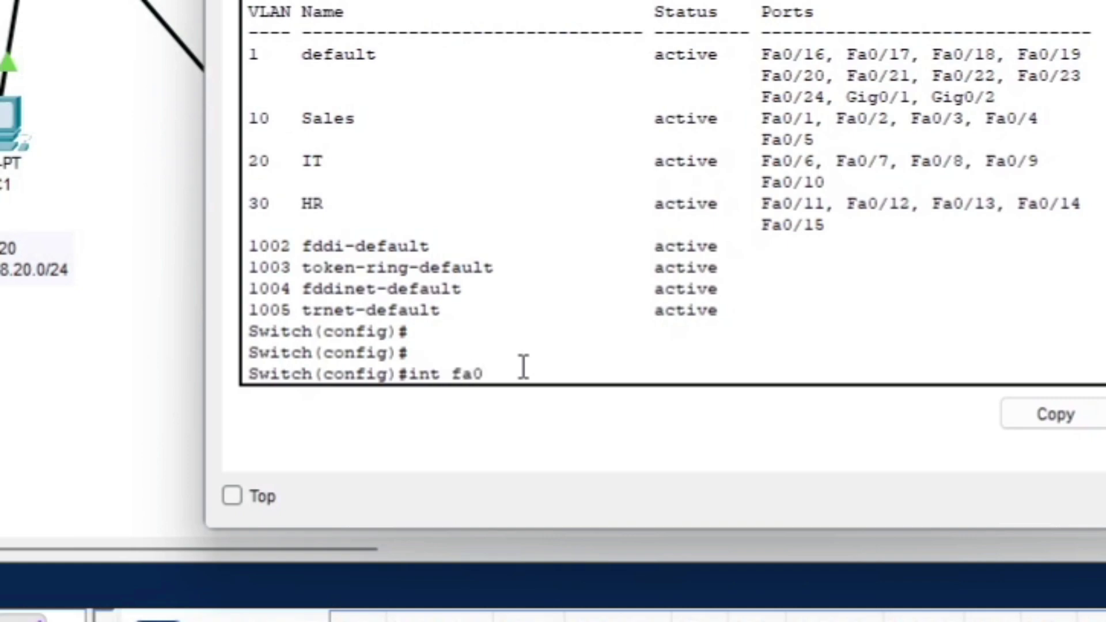
text(/23)
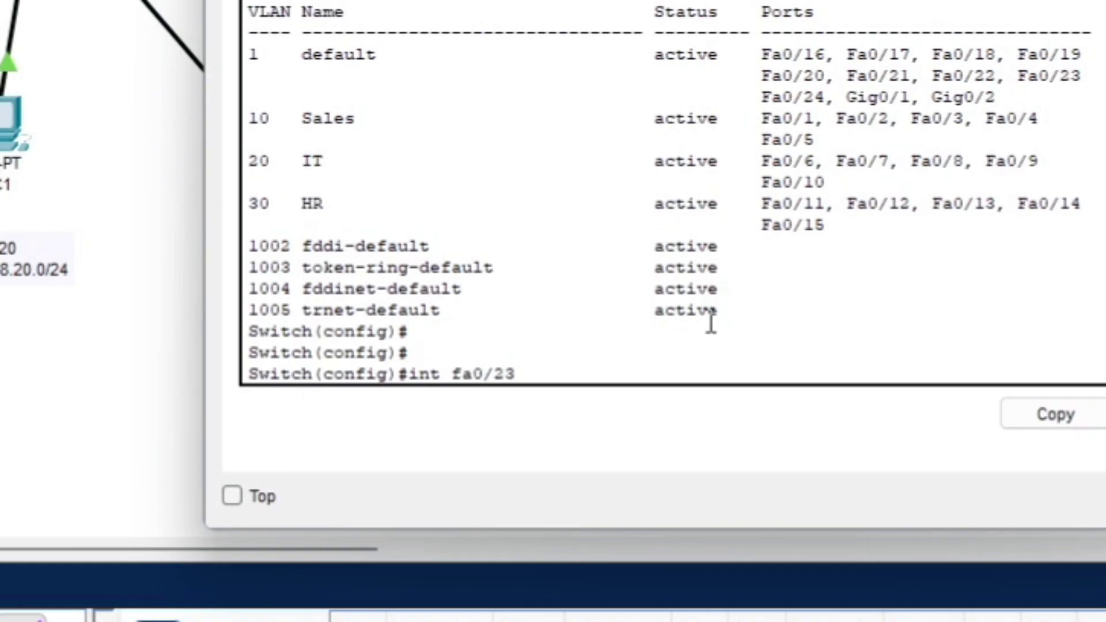
key(Return)
key(Return)
text(s)
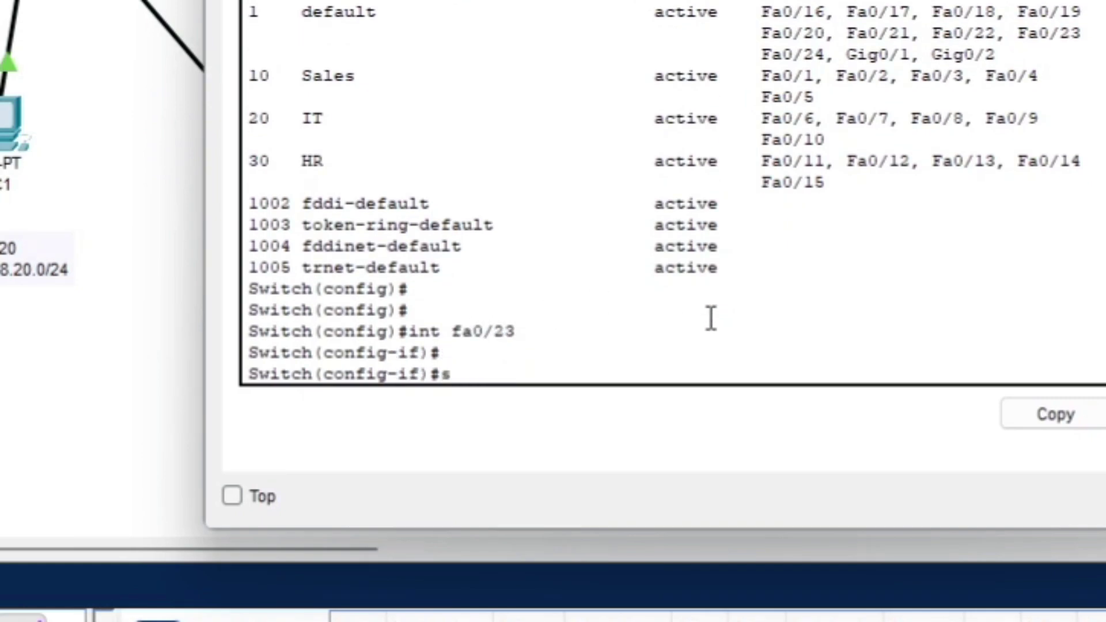
text(w)
key(Tab)
text(mode t)
text(urn)
key(BackSpace)
key(BackSpace)
key(BackSpace)
text(t)
key(BackSpace)
text(runk)
key(Return)
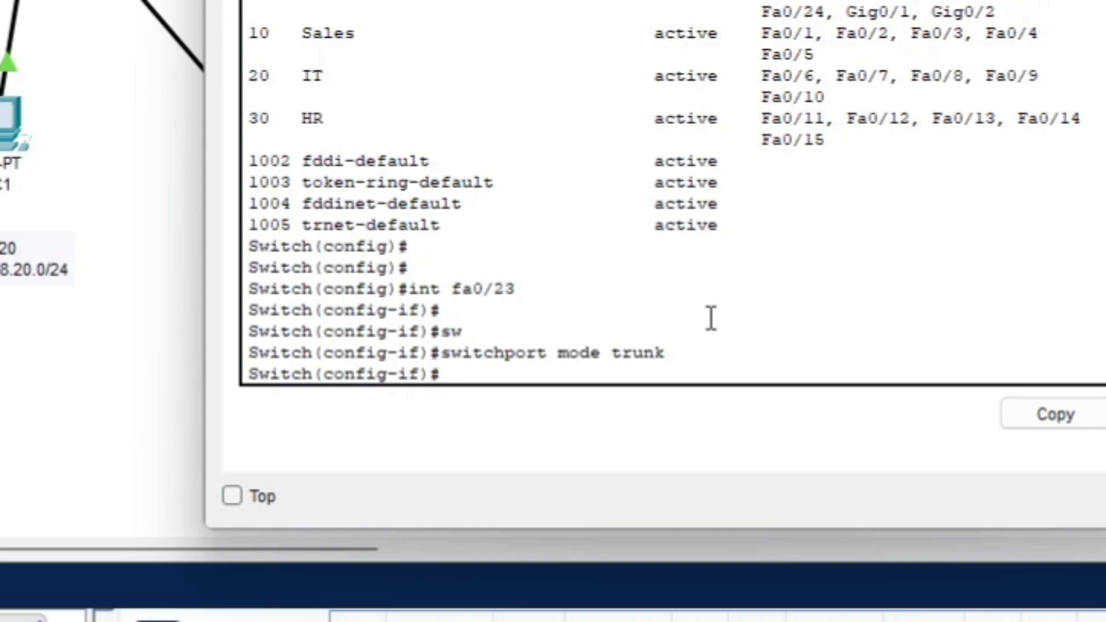
Step: Exit the fa0/23 interface configuration to global configuration mode and close Switch0's window
key(Return)
text(exit)
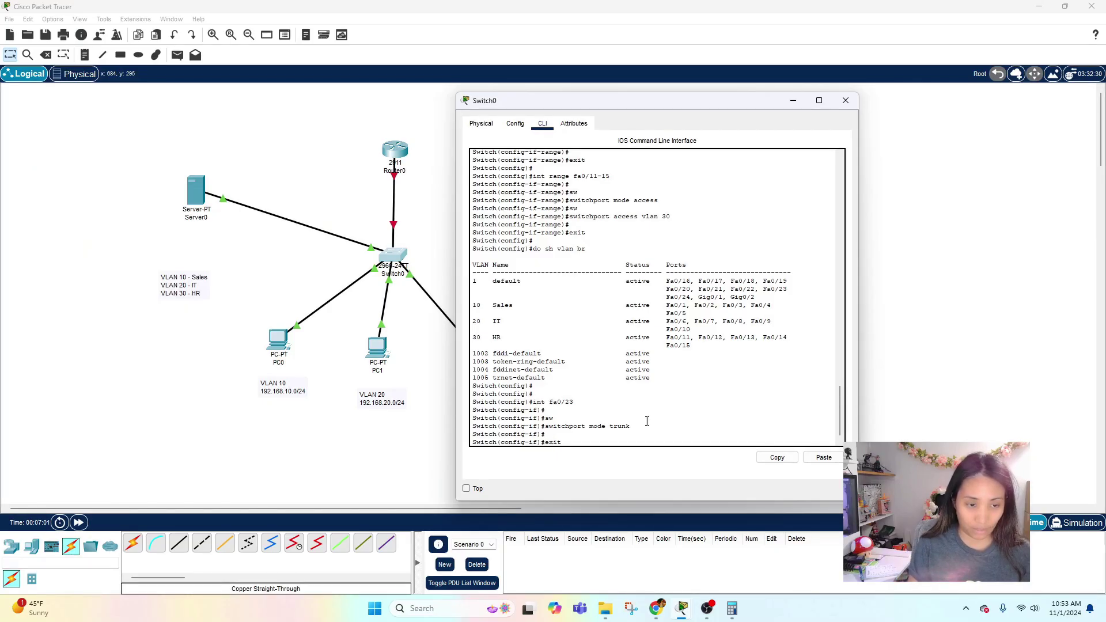
key(Return)
key(Return)
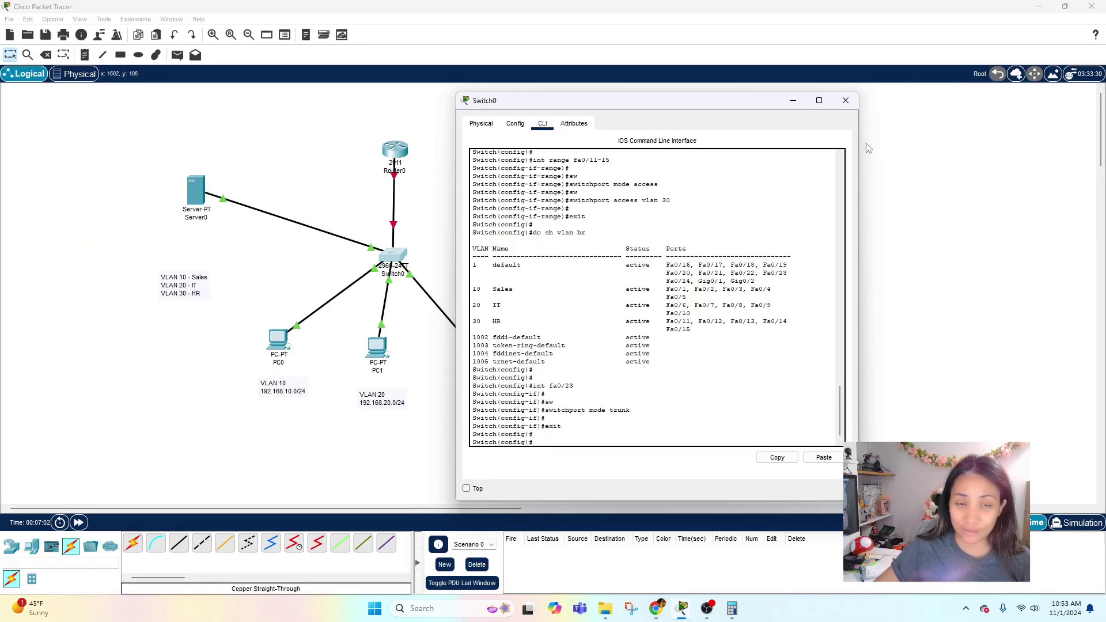
click(845, 101)
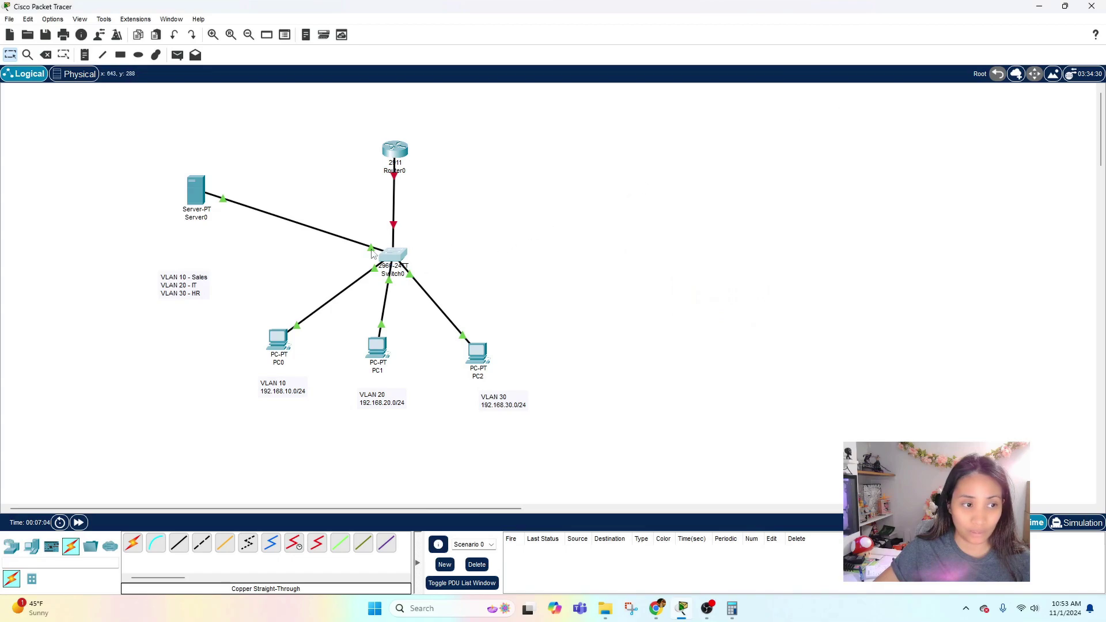
Step: Check which switch ports the links from Server0 and Router0 use on Switch0
mouse_move(372, 250)
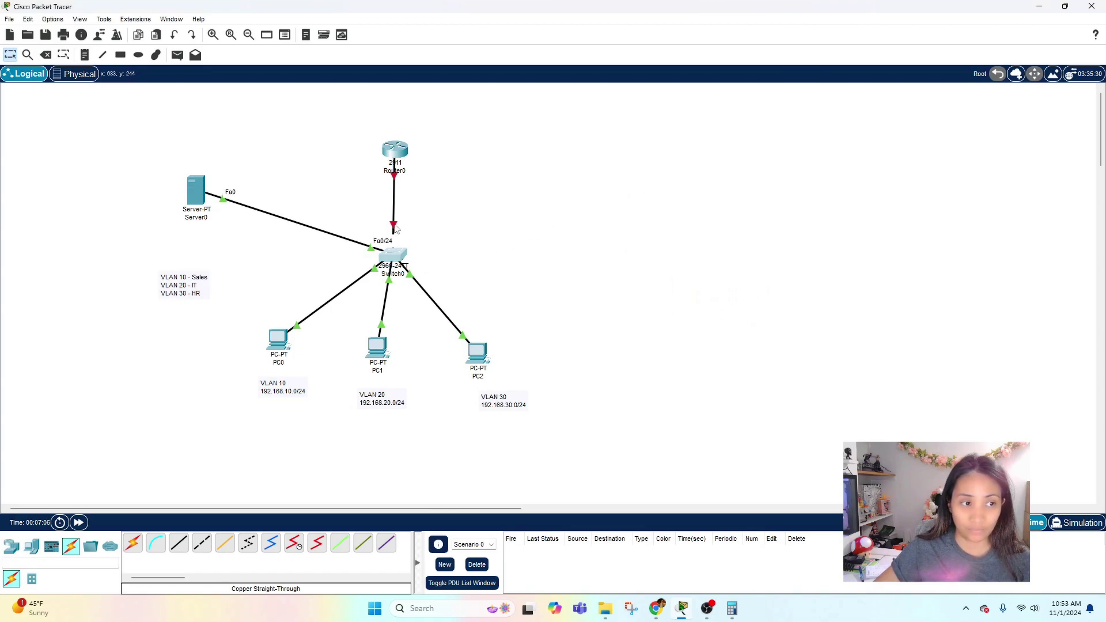
mouse_move(395, 229)
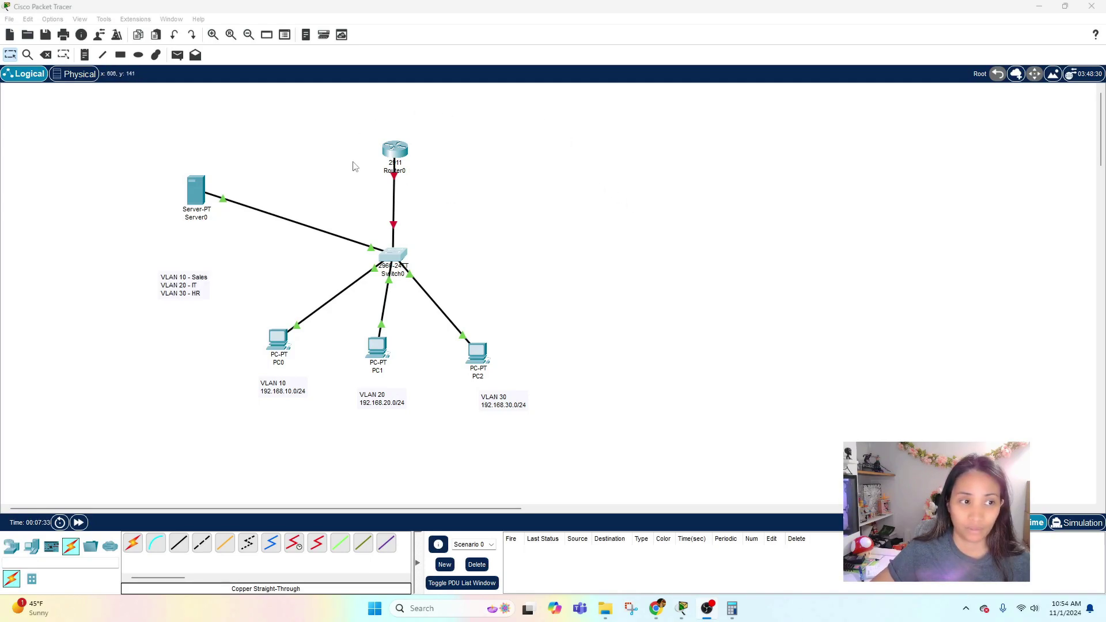
Step: Open Router0's command line and answer "no" to the initial configuration dialog
click(387, 154)
drag(518, 127, 585, 80)
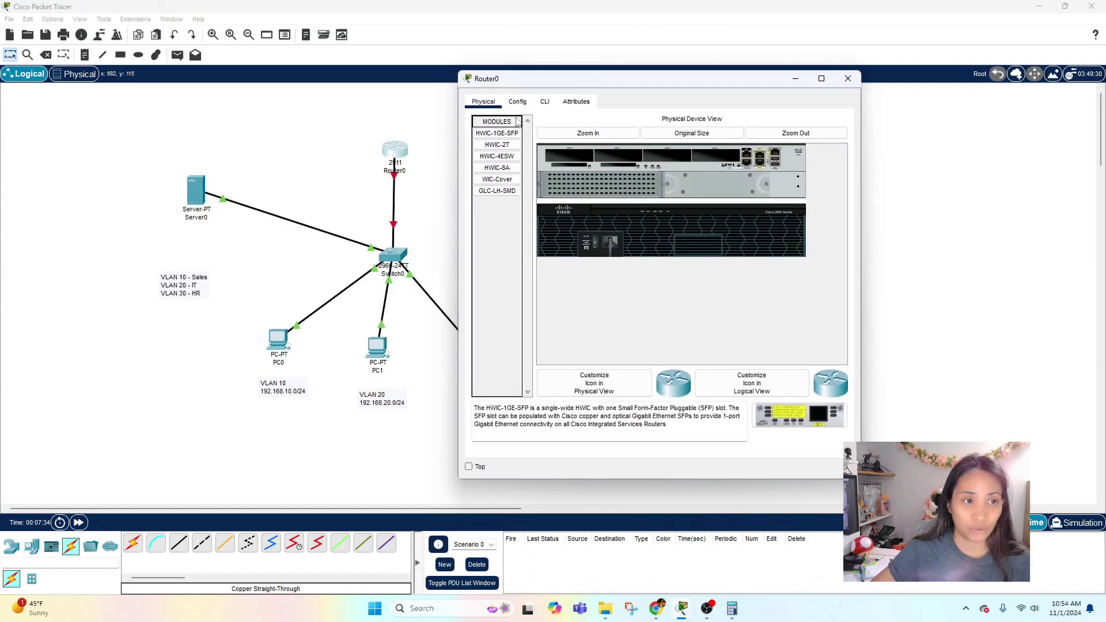
click(545, 101)
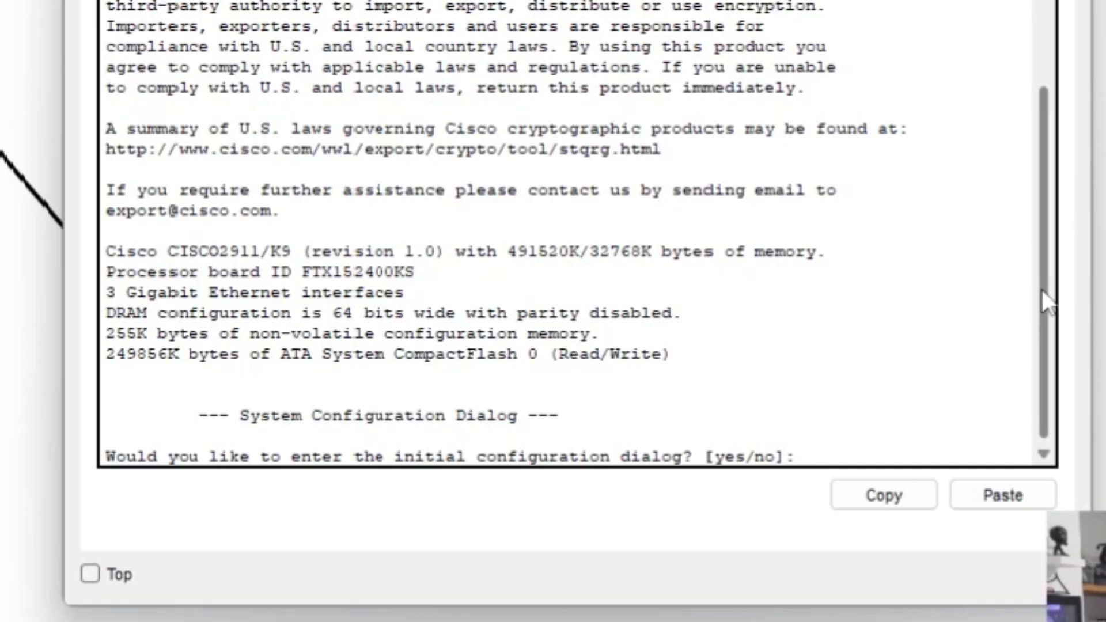
scroll(1043, 291, down, 1)
text(no)
key(Return)
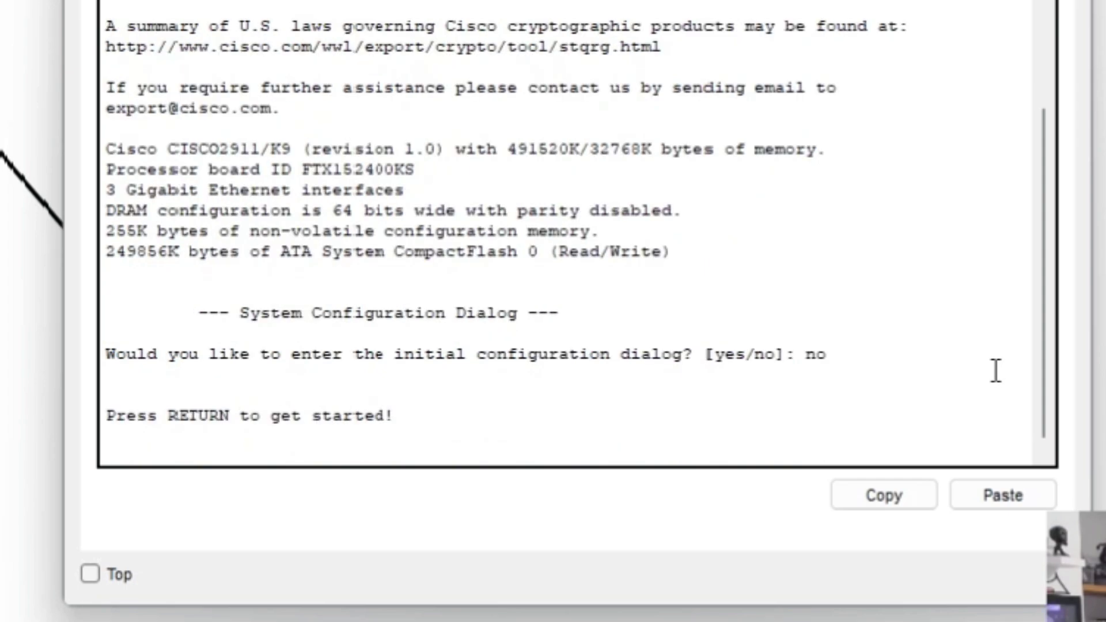
key(Return)
key(Return)
Step: Enter privileged mode on Router0 with "en" and global configuration mode with "conf t"
text(en)
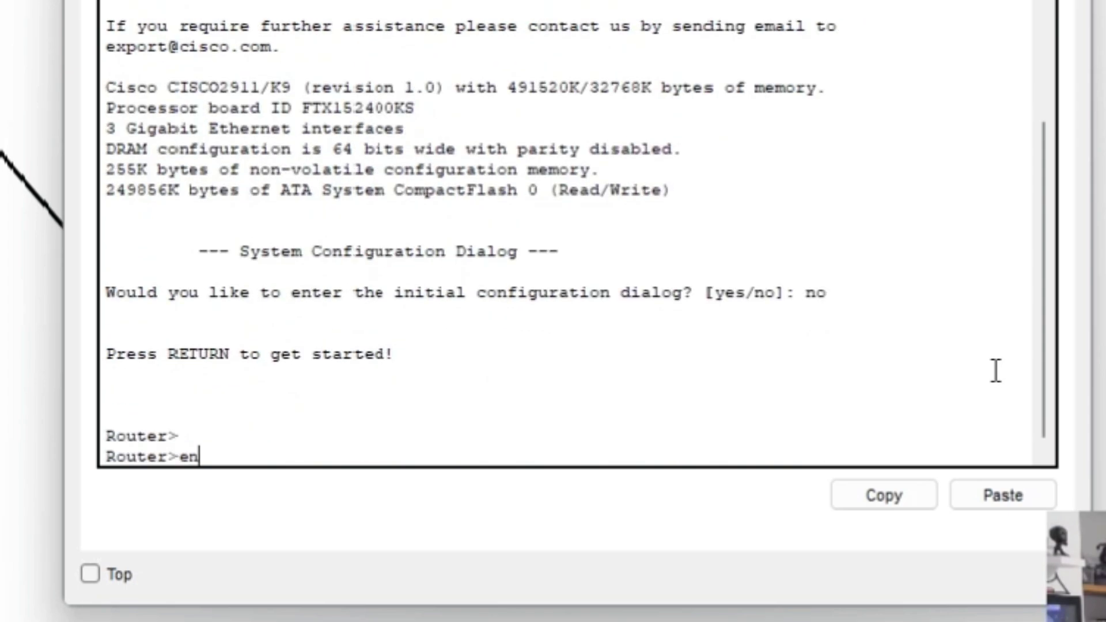
key(Return)
text(coi)
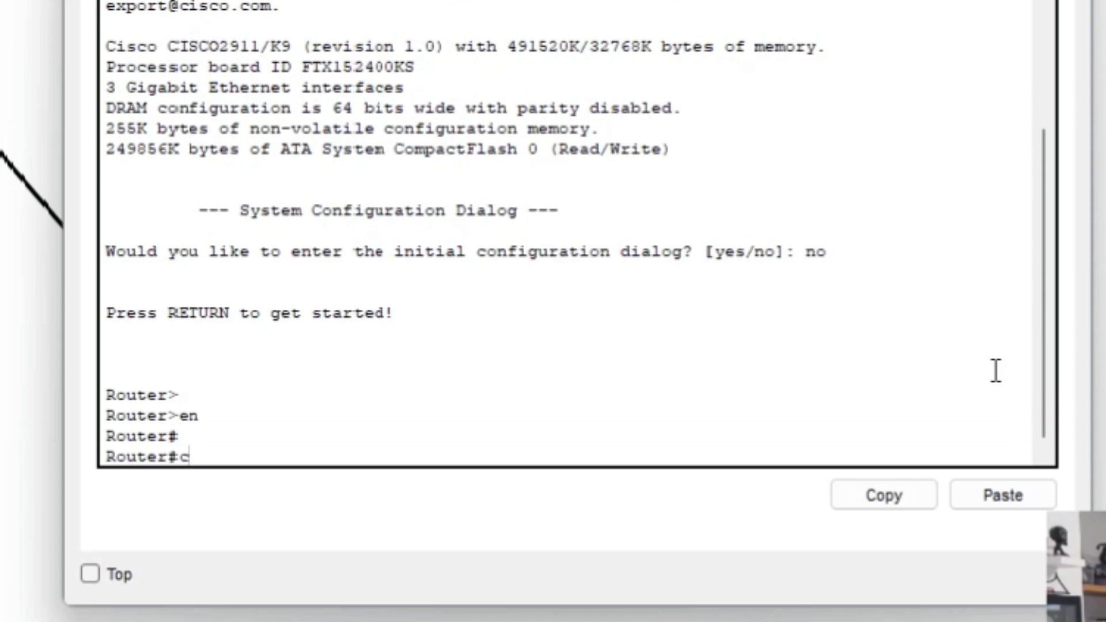
key(BackSpace)
text(nf t)
key(Return)
key(Return)
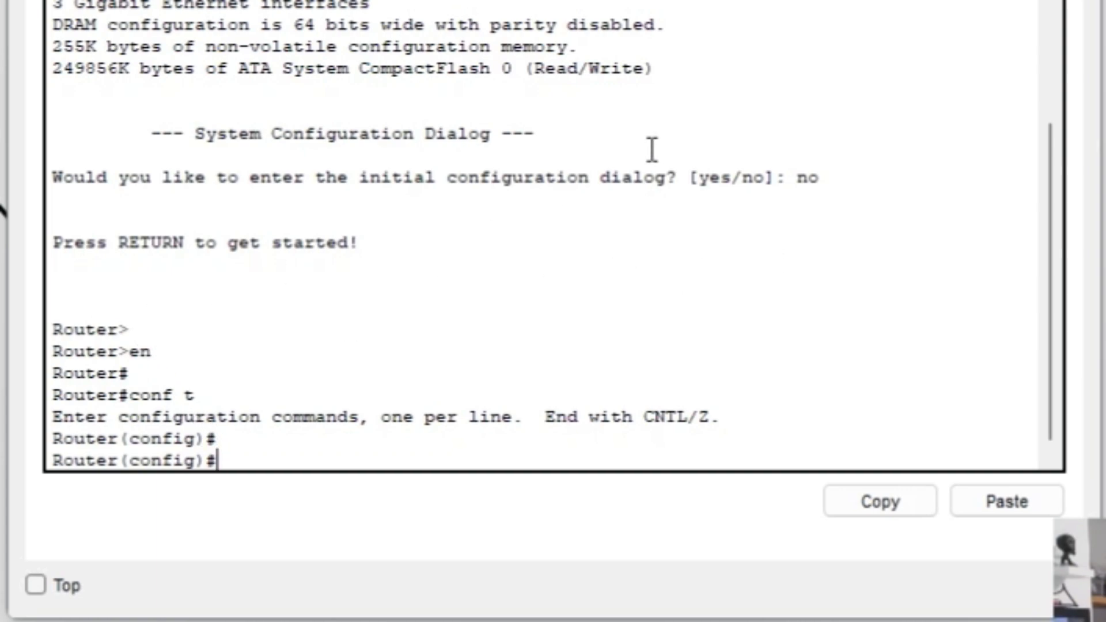
Step: Create subinterface gi0/0.10 on Router0 and set its encapsulation to dot1q with VLAN 10
text(int gi0/0)
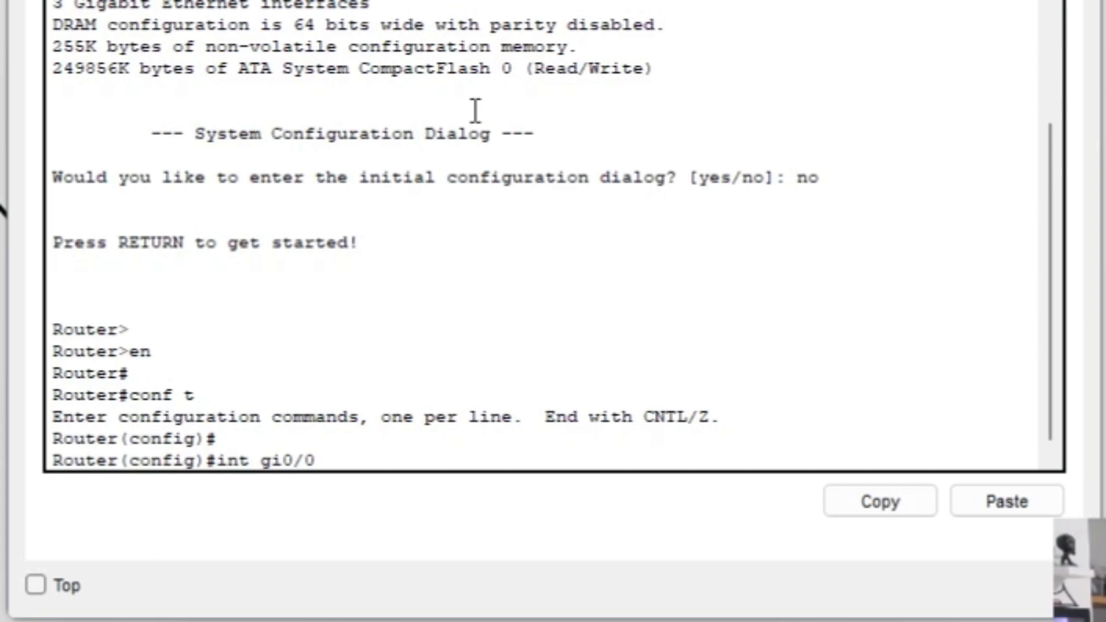
text(.10)
key(Return)
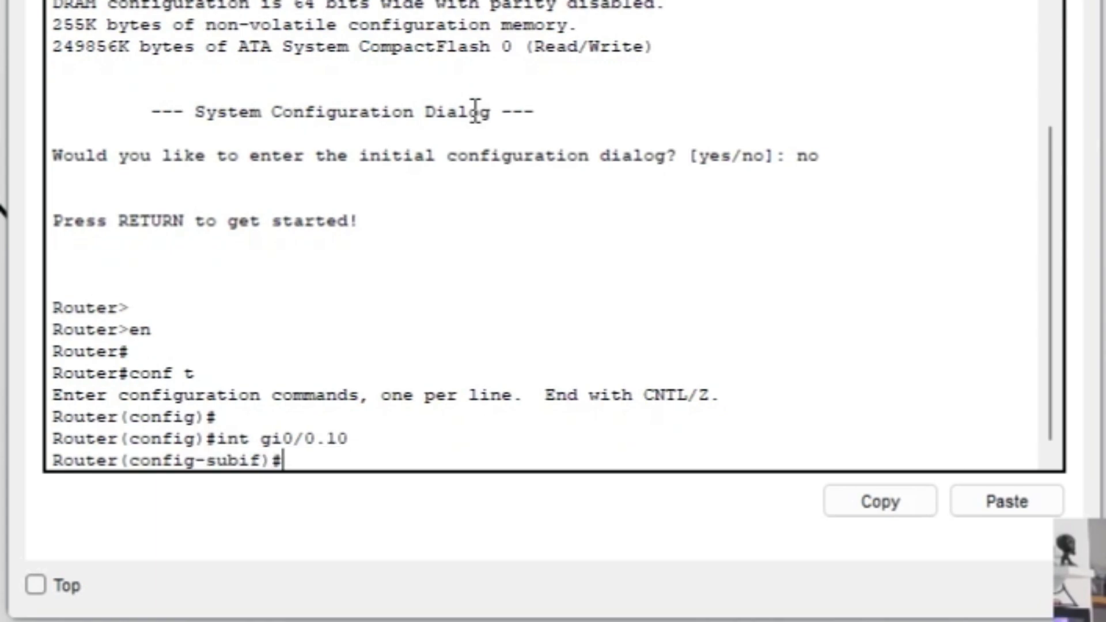
key(Return)
text(encap)
key(Tab)
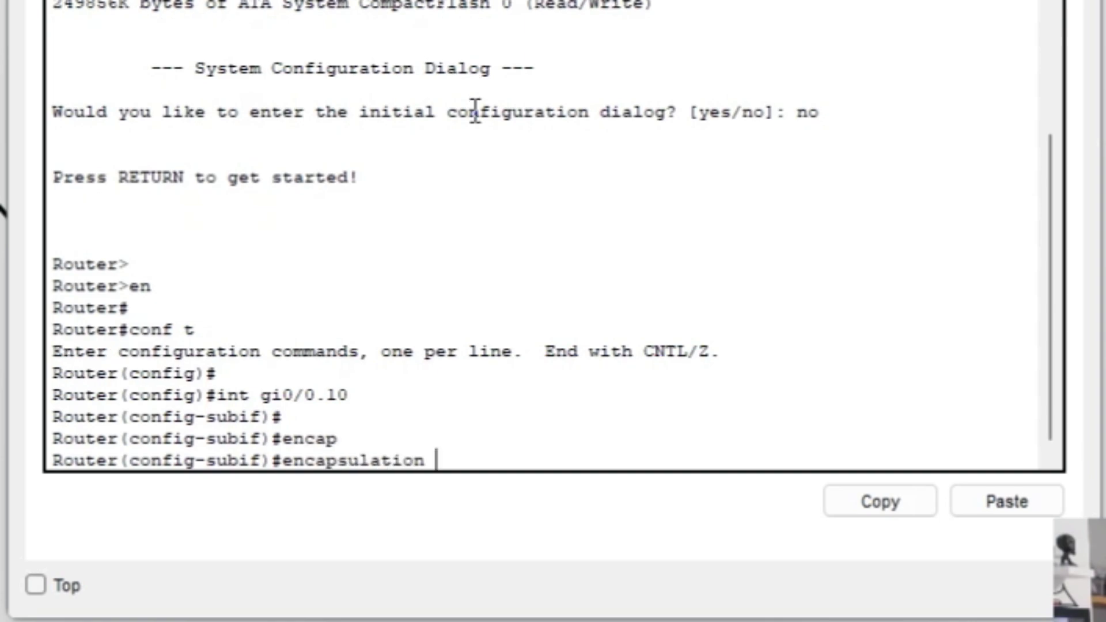
text(dot1q)
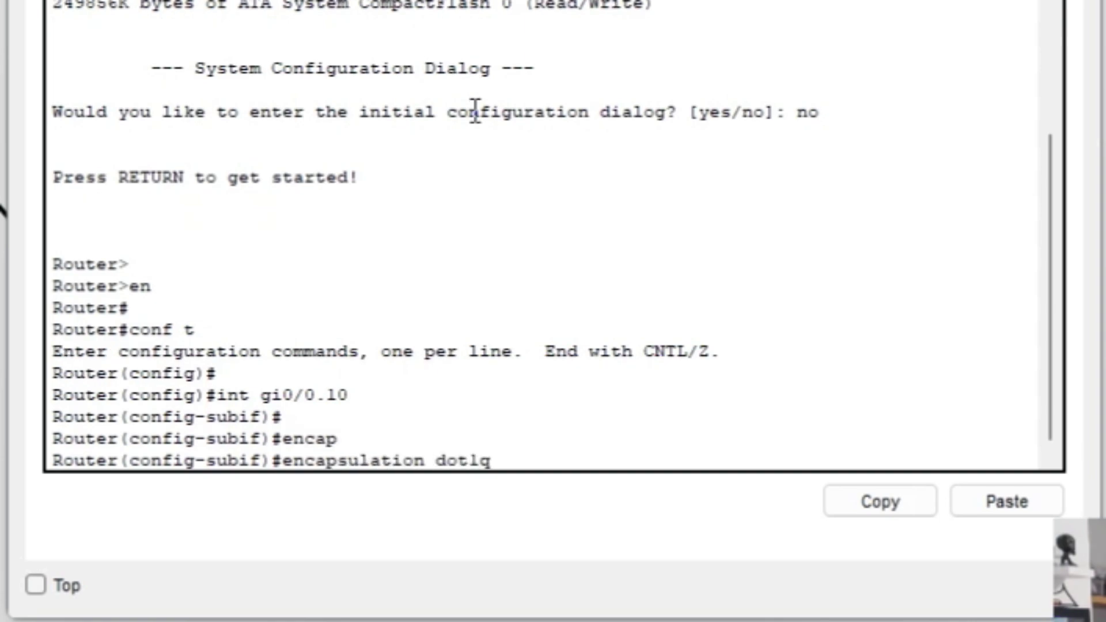
text( 10)
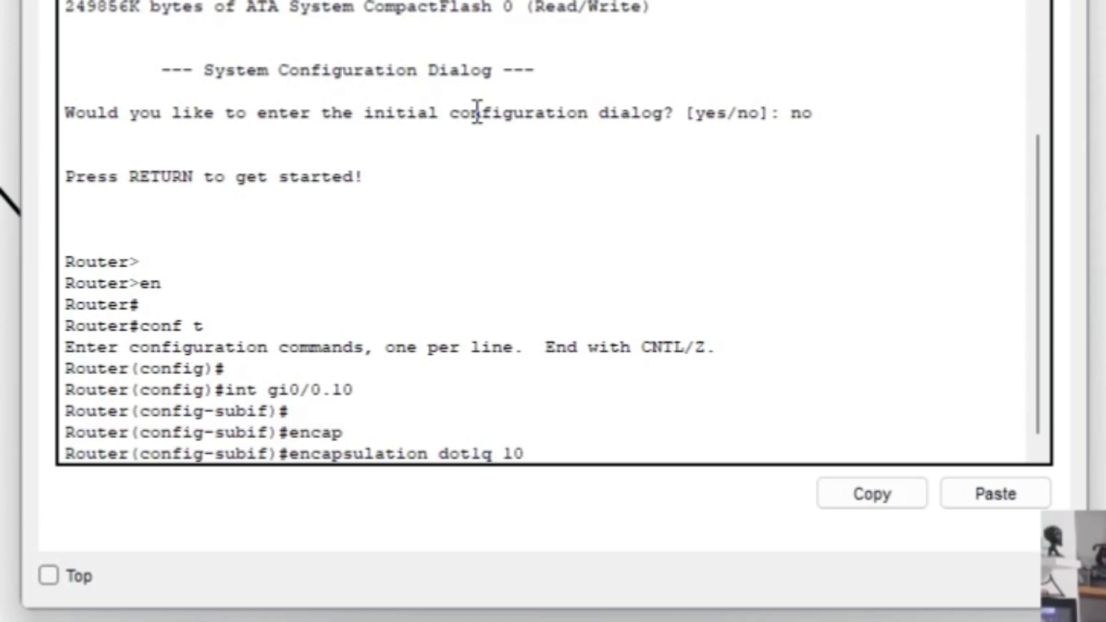
key(Return)
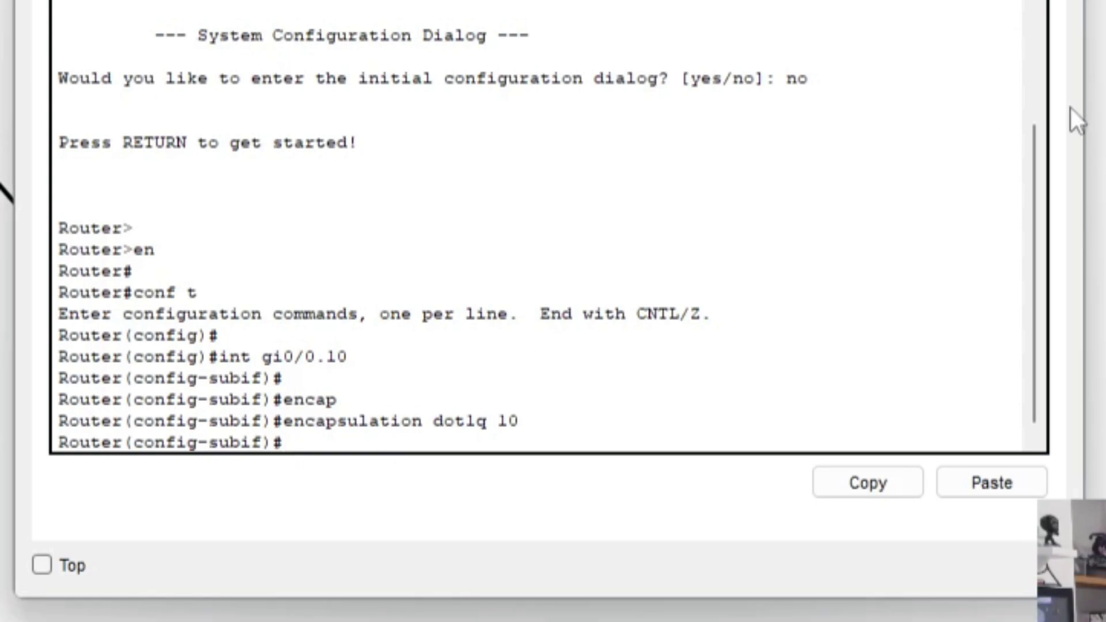
Step: Assign IP address 192.168.10.1 with mask 255.255.255.0 to subinterface gi0/0.10 and exit to global configuration mode
text(ip address)
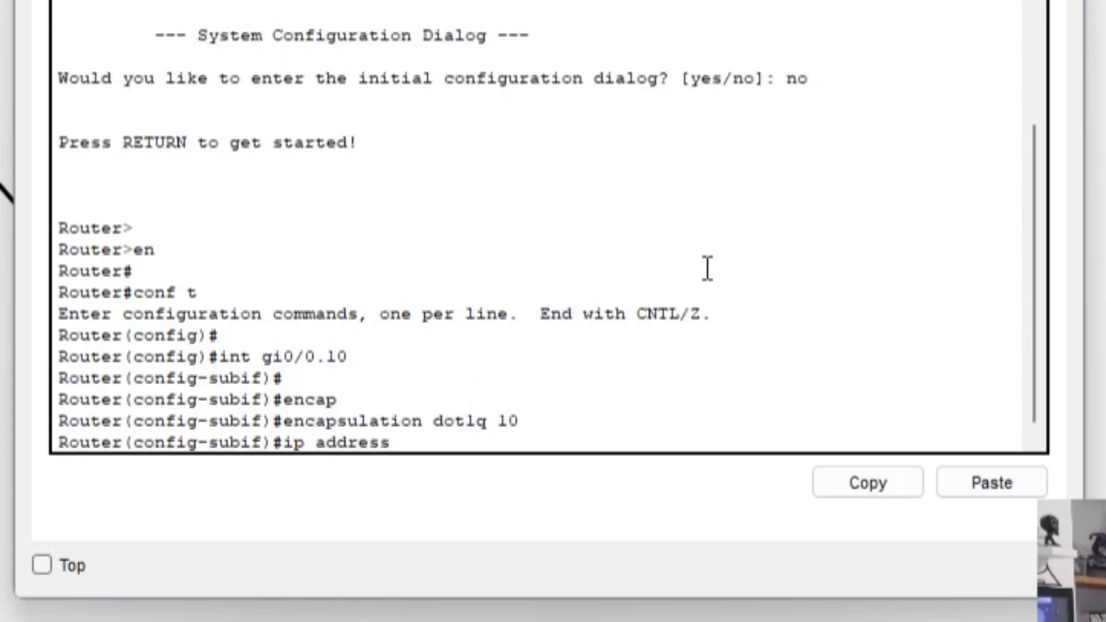
text(192.168.10.1 25)
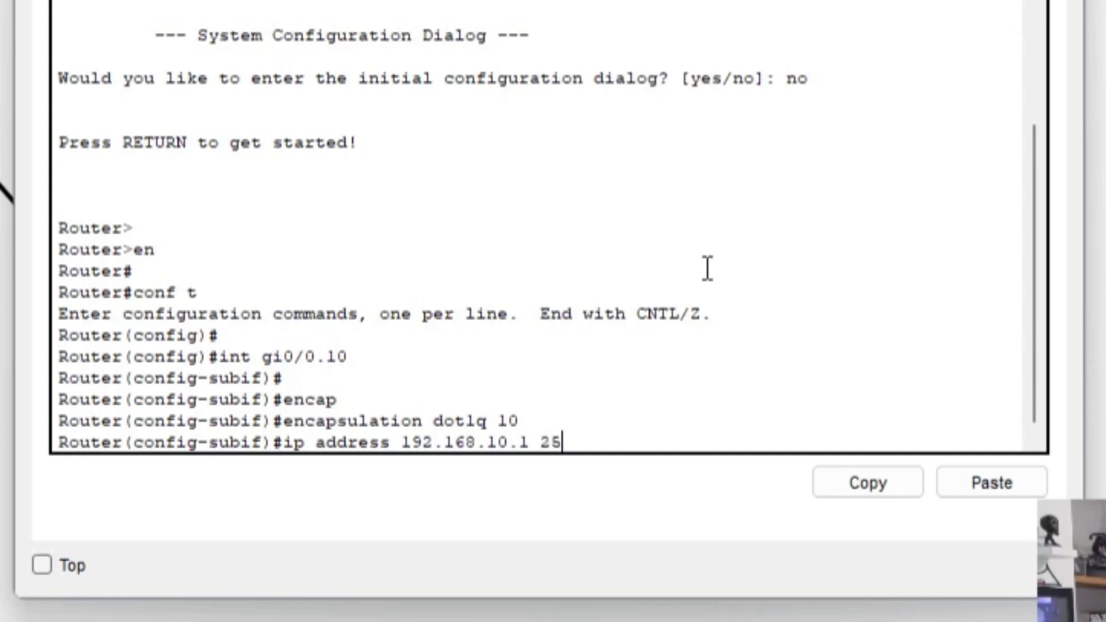
text(5.255.255.0)
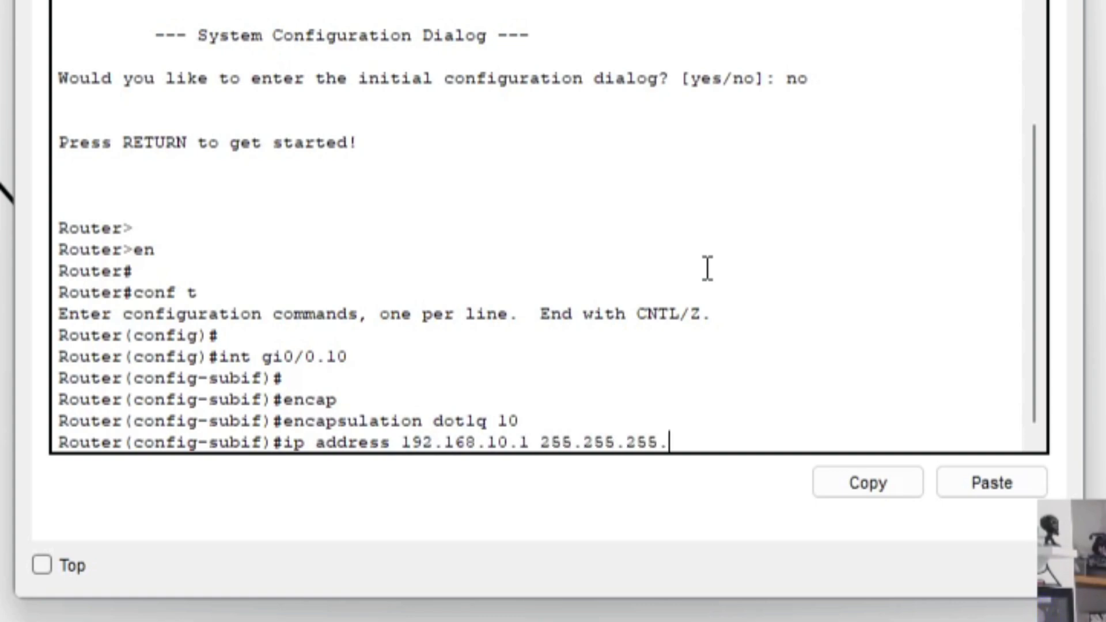
key(Return)
key(Return)
text(exit)
key(Return)
key(Return)
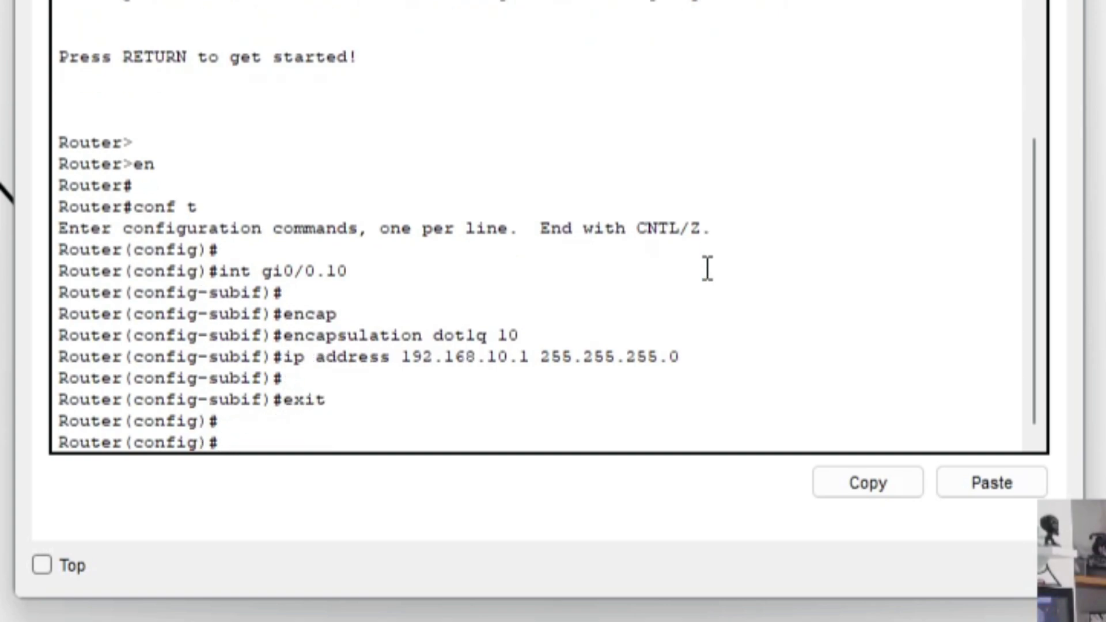
Step: Create subinterface gi0/0.20 on Router0 and set its encapsulation to dot1Q with VLAN 20
text(i)
text(nt gi)
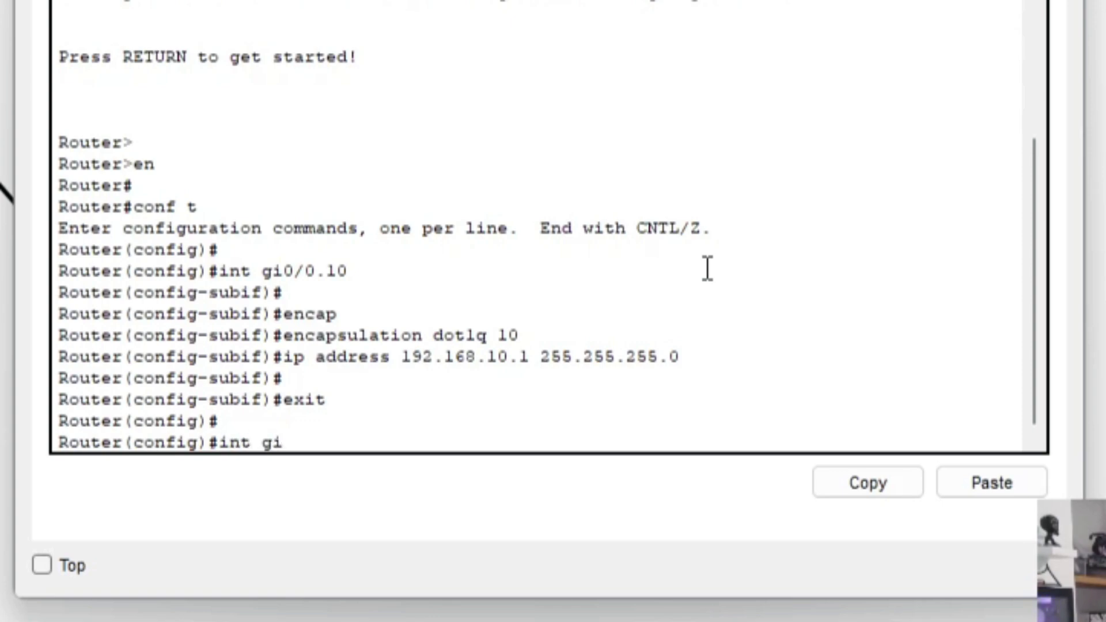
text(0/0.20)
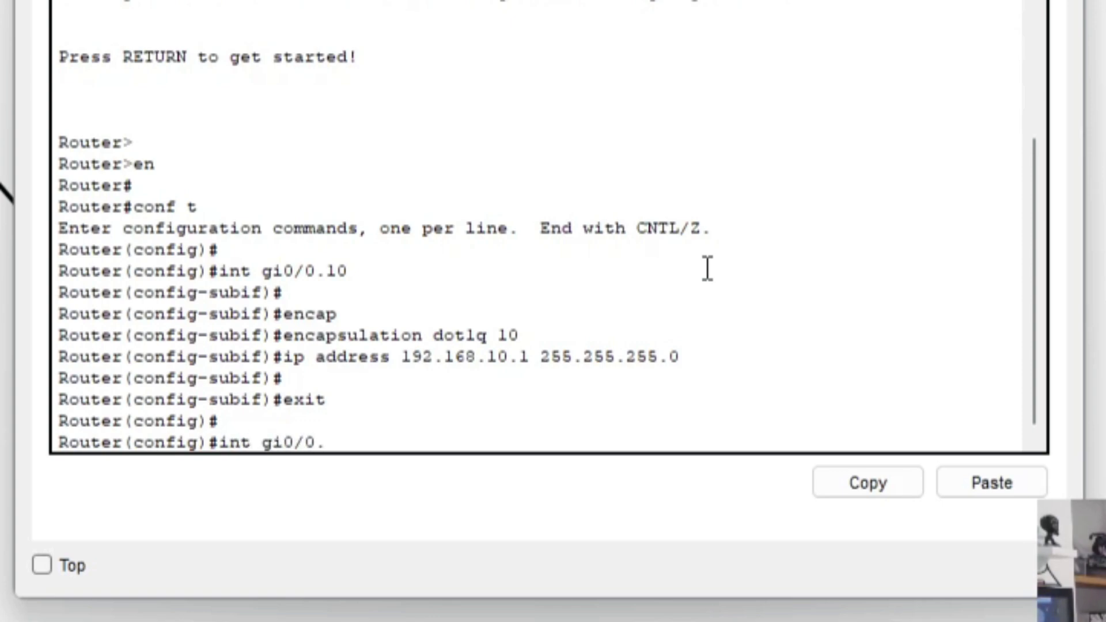
key(Return)
key(Return)
text(en)
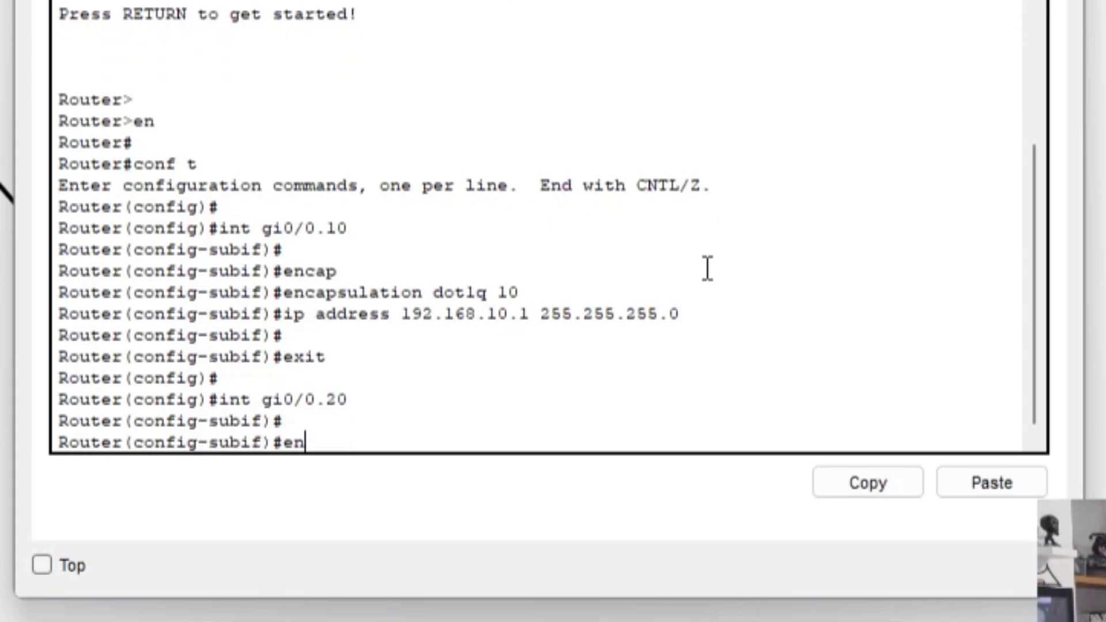
key(Tab)
text(do)
key(Tab)
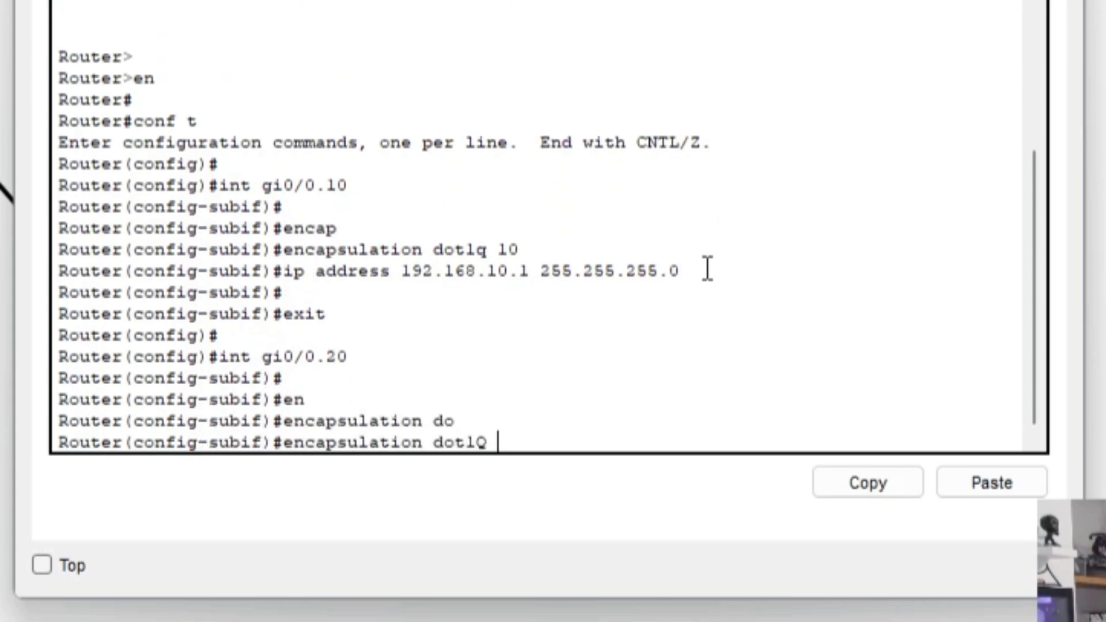
text(20)
key(Return)
Step: Assign IP address 192.168.20.1 with mask 255.255.255.0 to subinterface gi0/0.20 and exit to global configuration mode
text(ip address)
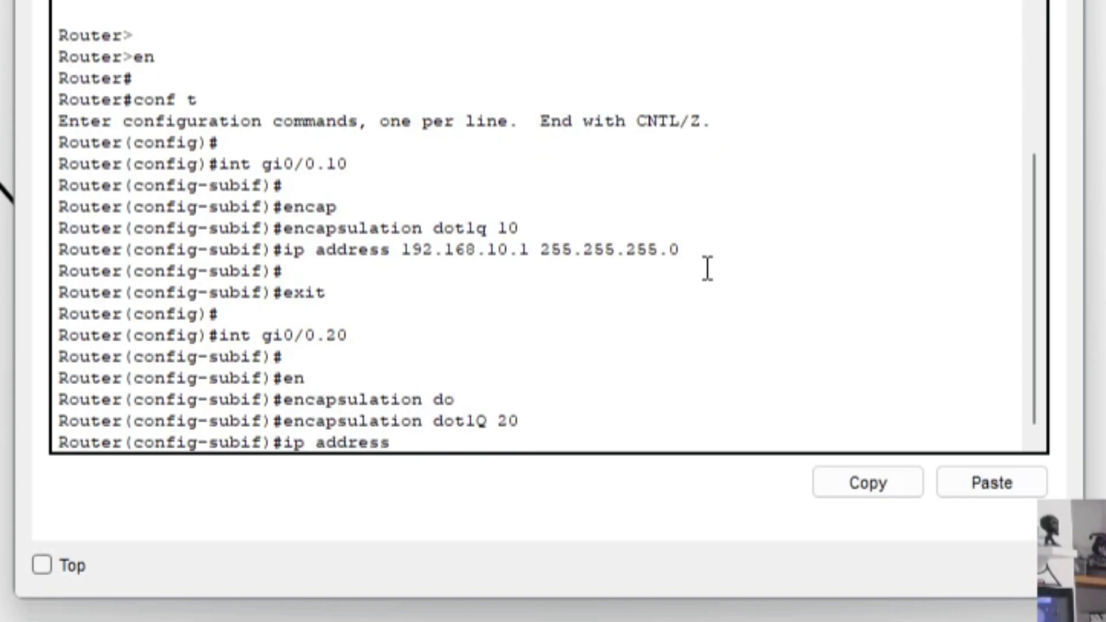
text( 192.168.20.1 255.255.255.0)
key(Return)
key(Return)
text(exit)
key(Return)
key(Return)
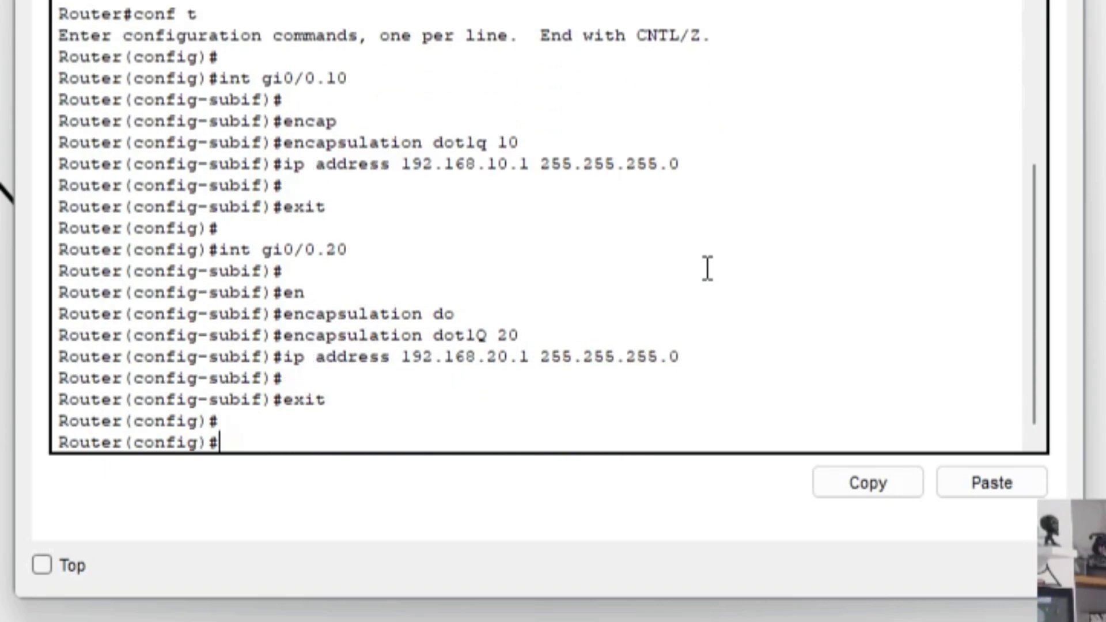
Step: Create subinterface gi0/0.30 on Router0 and set its encapsulation to dot1Q with VLAN 30
text(int )
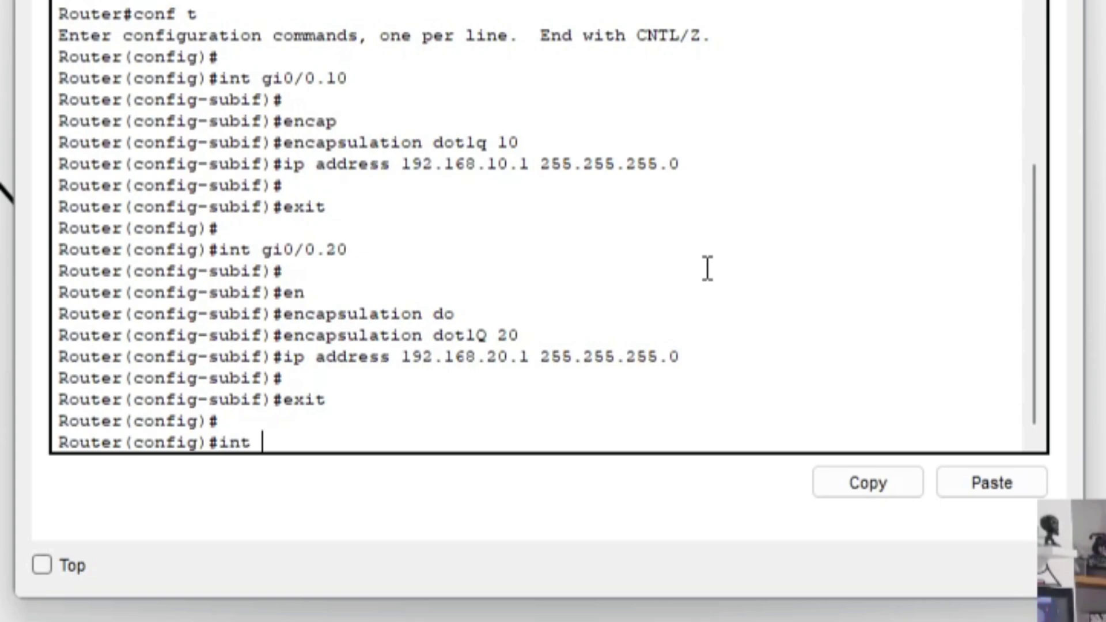
text(gi0./)
key(BackSpace)
text(./)
text(0)
key(BackSpace)
key(BackSpace)
key(BackSpace)
text(/0.30)
key(Return)
text(en)
key(Tab)
text(dot)
key(Tab)
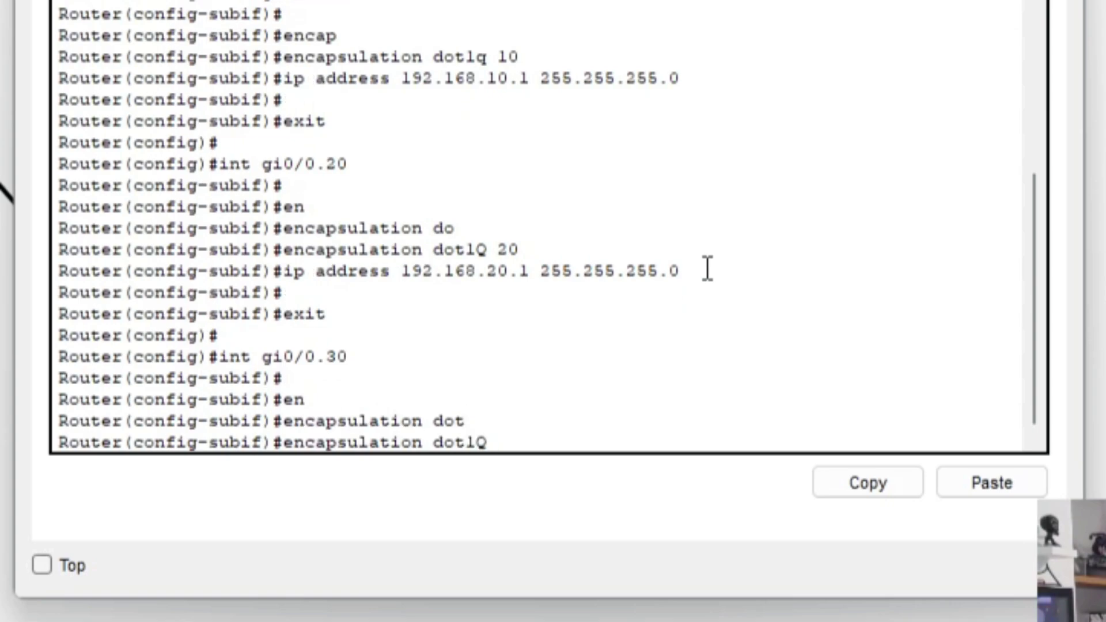
text(30)
key(Return)
key(Return)
Step: Assign IP address 192.168.30.1 with mask 255.255.255.0 to subinterface gi0/0.30 and exit to global configuration mode
text(ip addr)
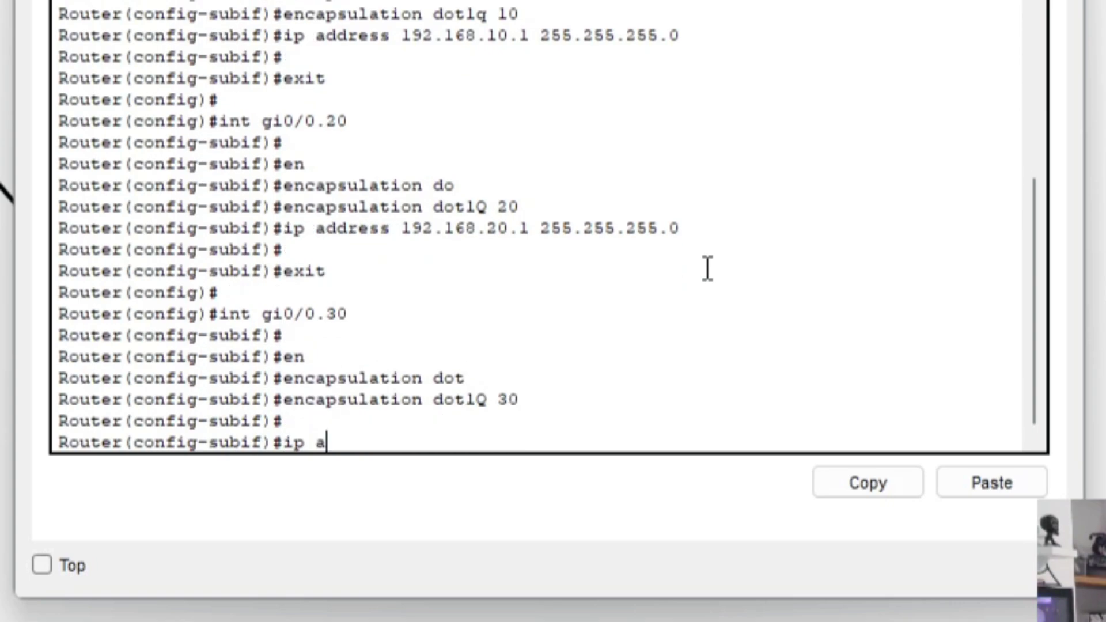
key(Tab)
text(192.168)
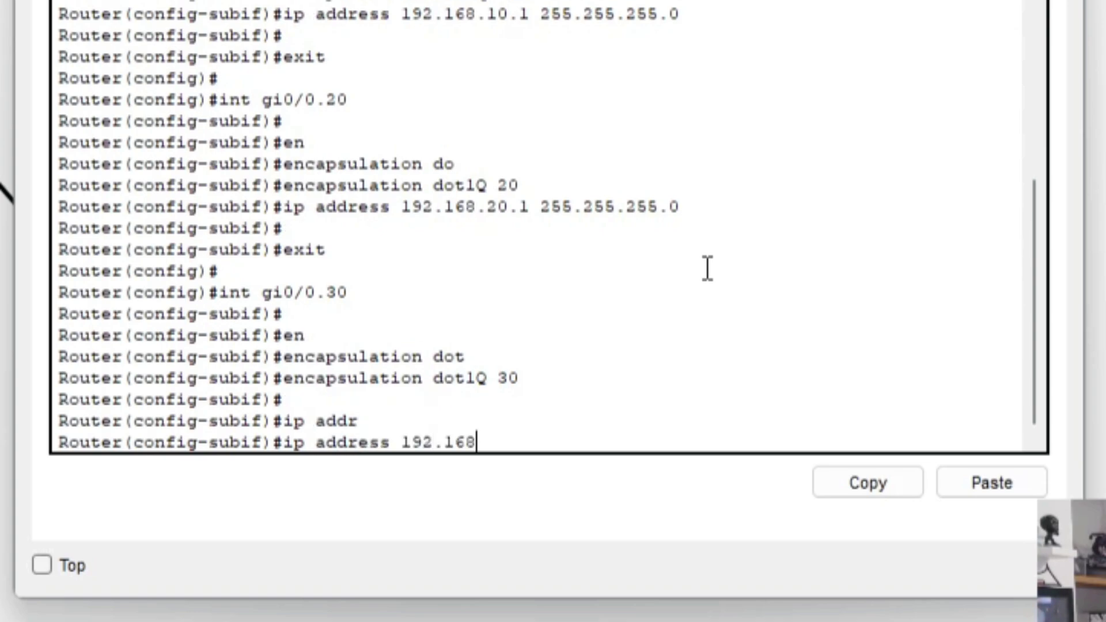
text(.30.1 255.255)
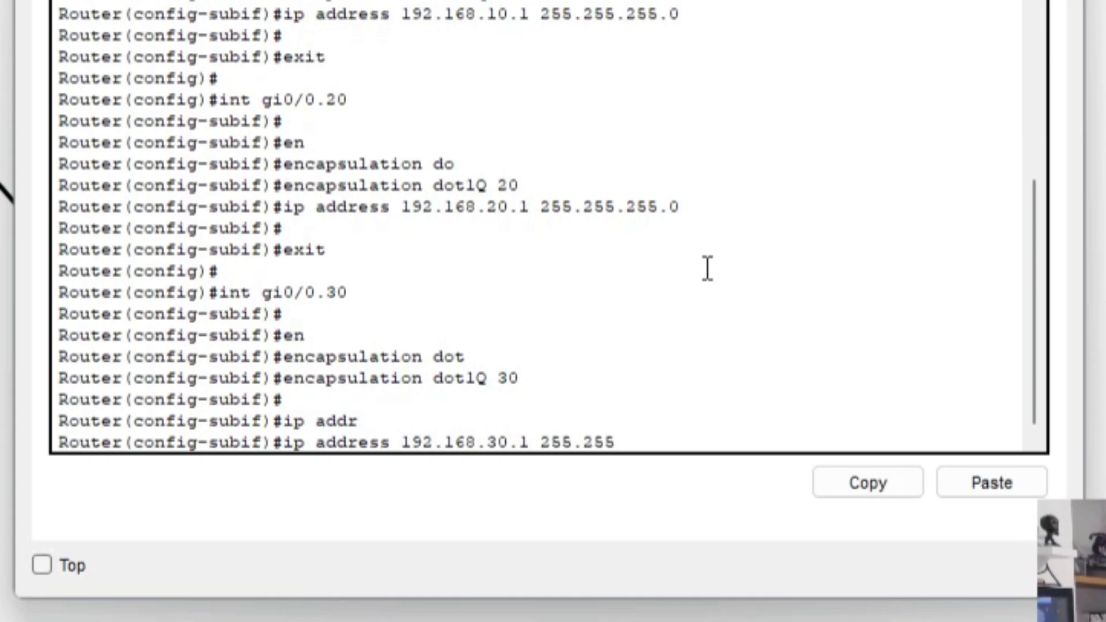
text(.255.)
text(0)
key(Return)
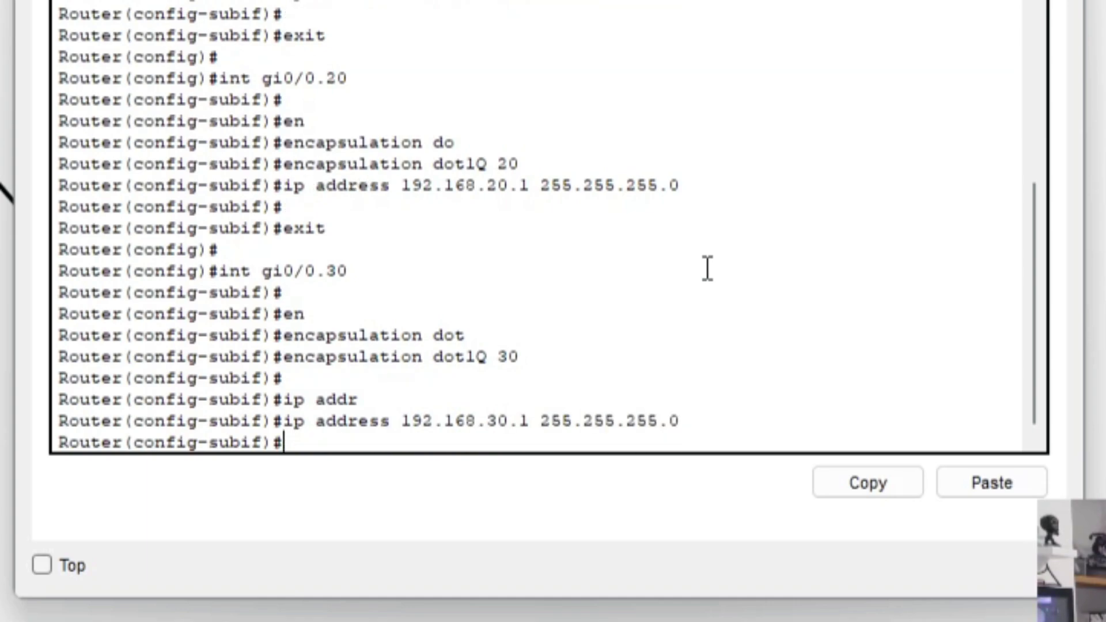
key(Return)
text(exit)
key(Return)
key(Return)
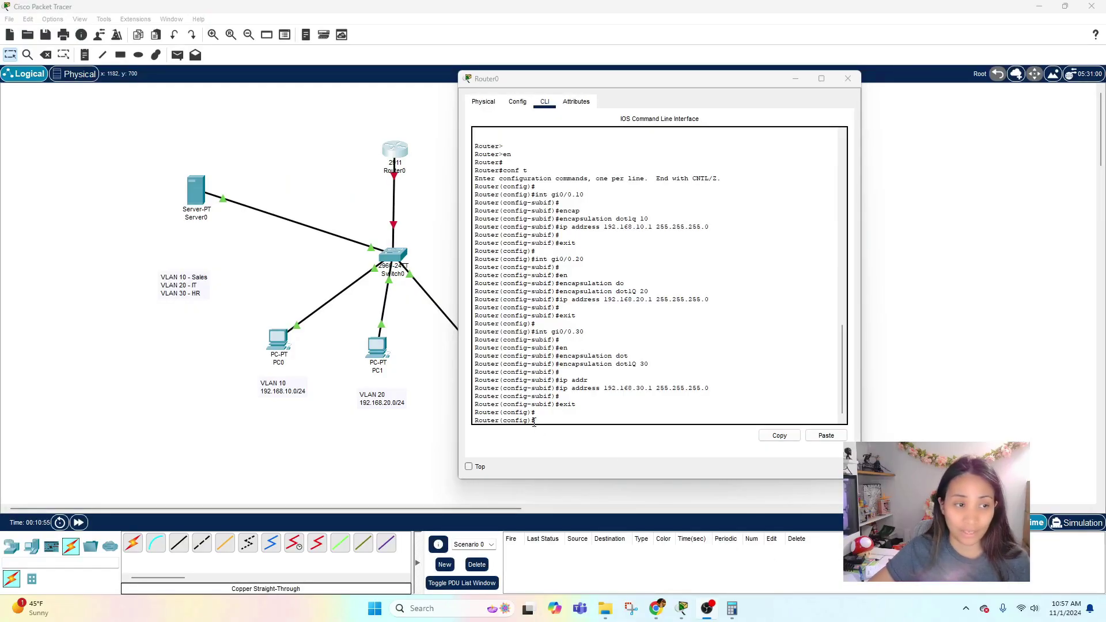
Step: Enable Router0's physical interface gi0/0 with "no shut"
click(561, 417)
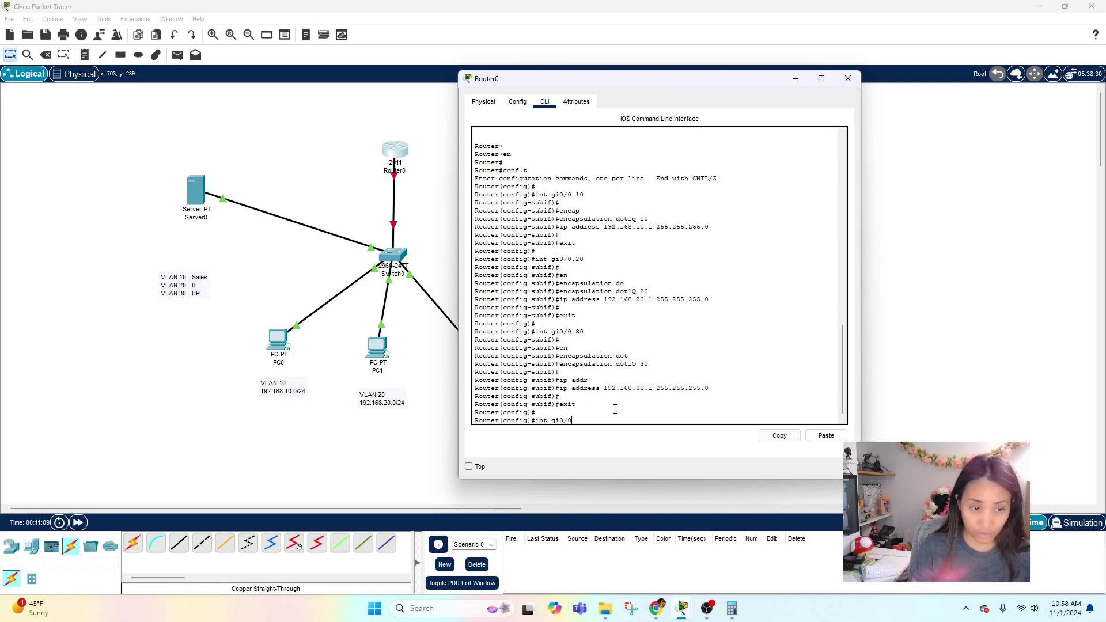
key(Return)
key(Return)
text(no shui)
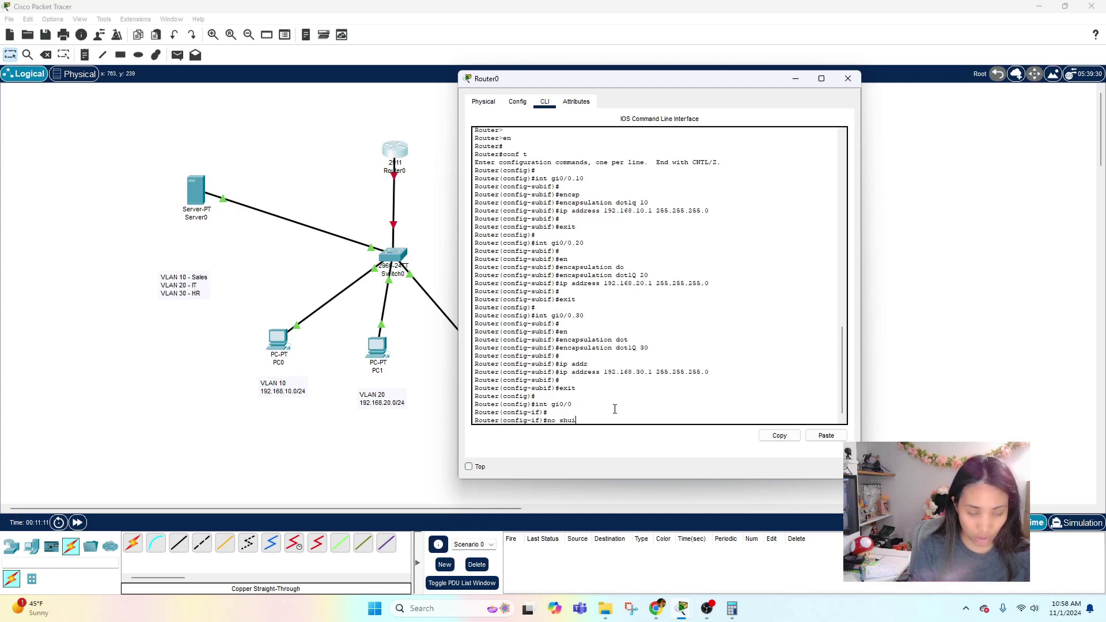
text(tt)
key(Return)
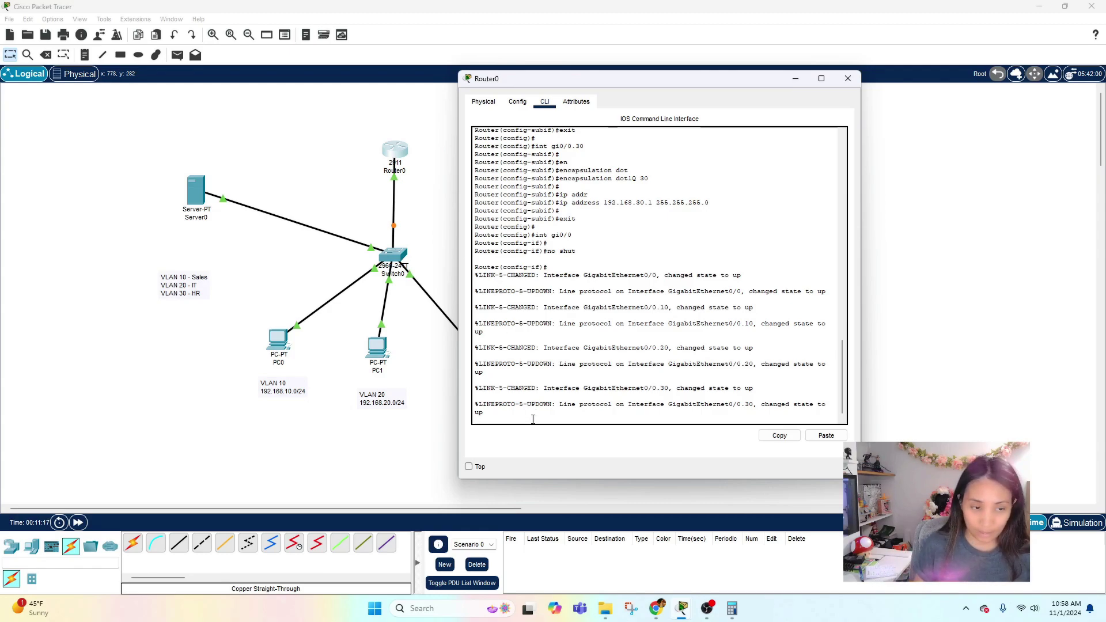
Step: Save Router0's configuration with "do wr" and close its window
key(Return)
key(Return)
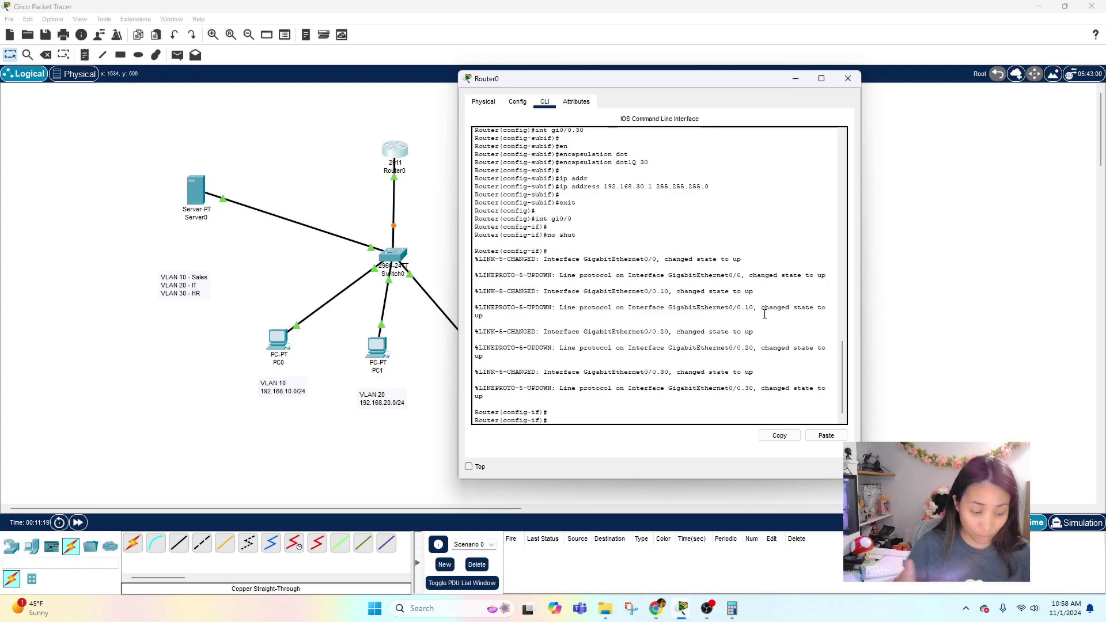
key(Return)
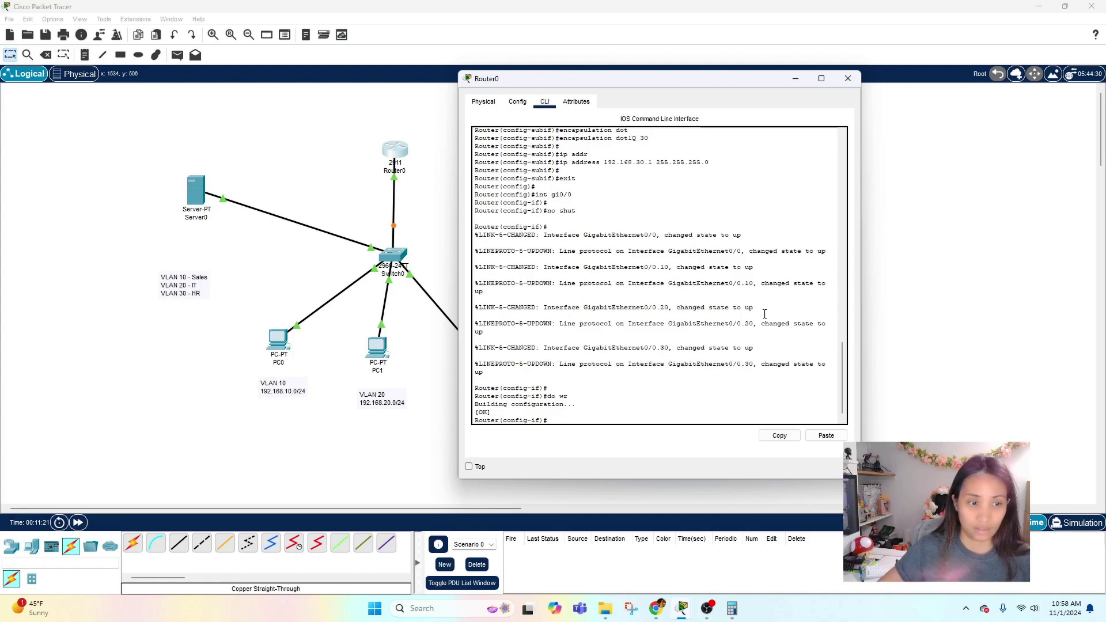
key(alt+F4)
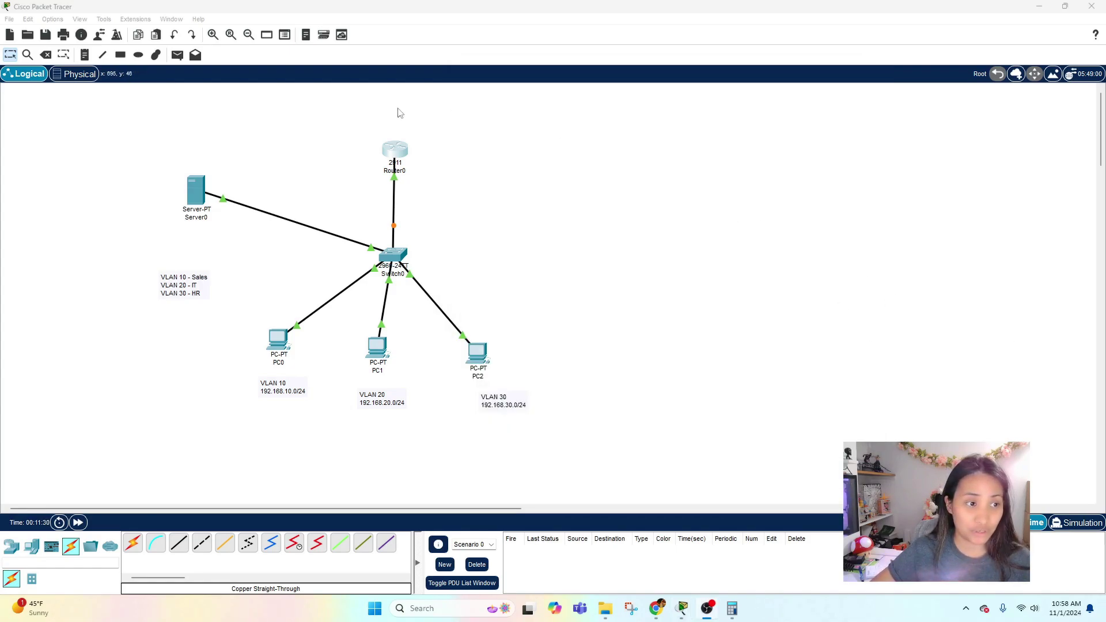
Step: Assign Server0's FastEthernet0 the static IPv4 address 192.168.10.2 with subnet mask 255.255.255.0
click(198, 196)
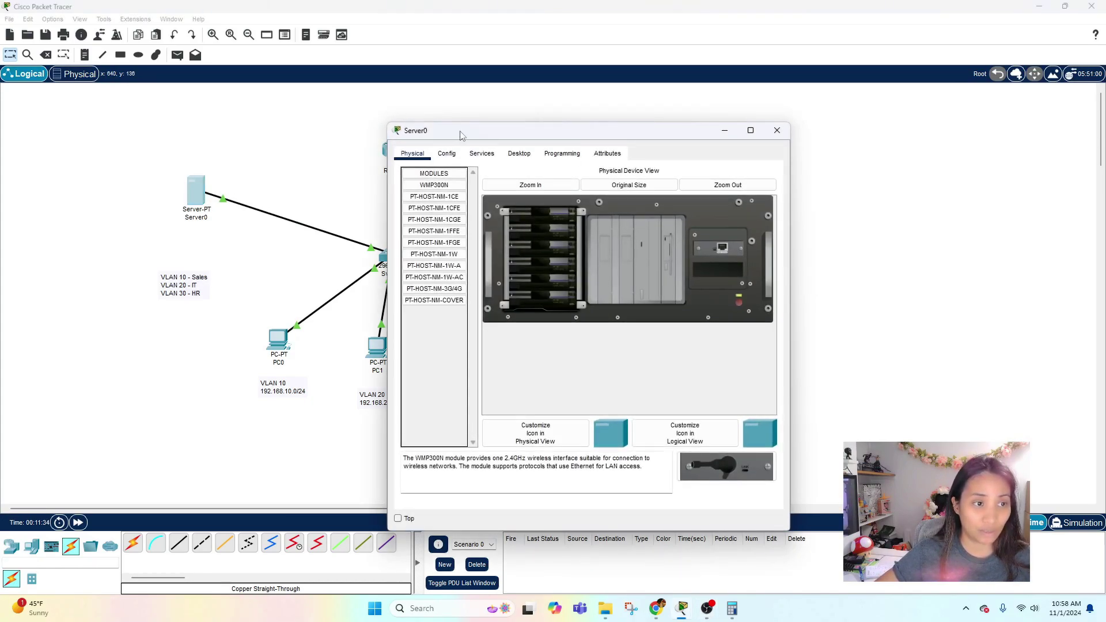
drag(459, 124, 445, 111)
click(432, 133)
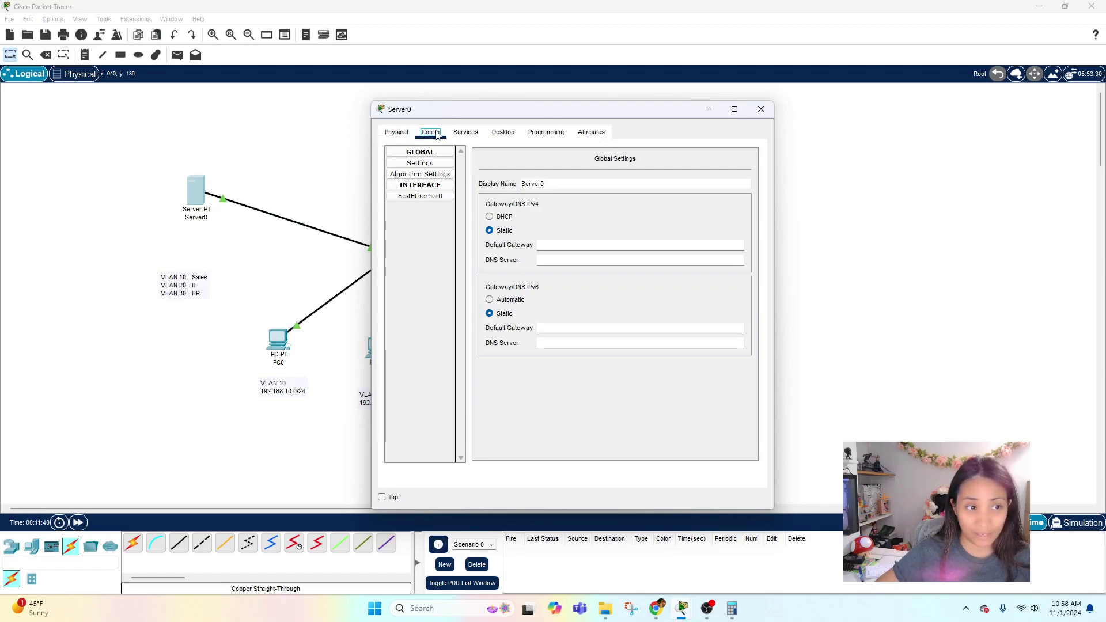
click(436, 197)
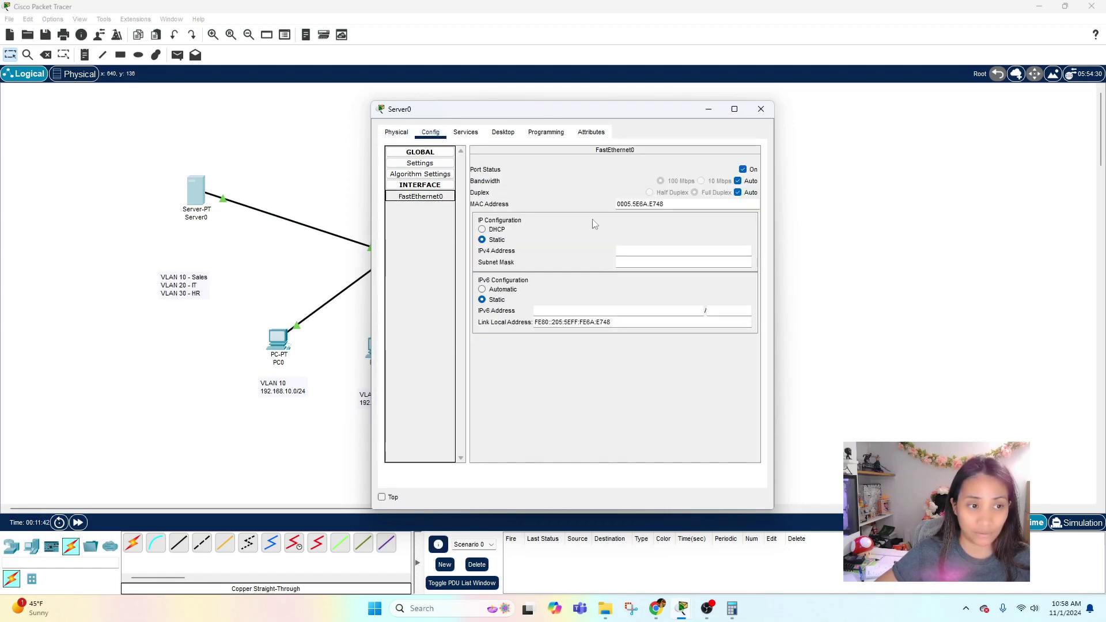
click(647, 253)
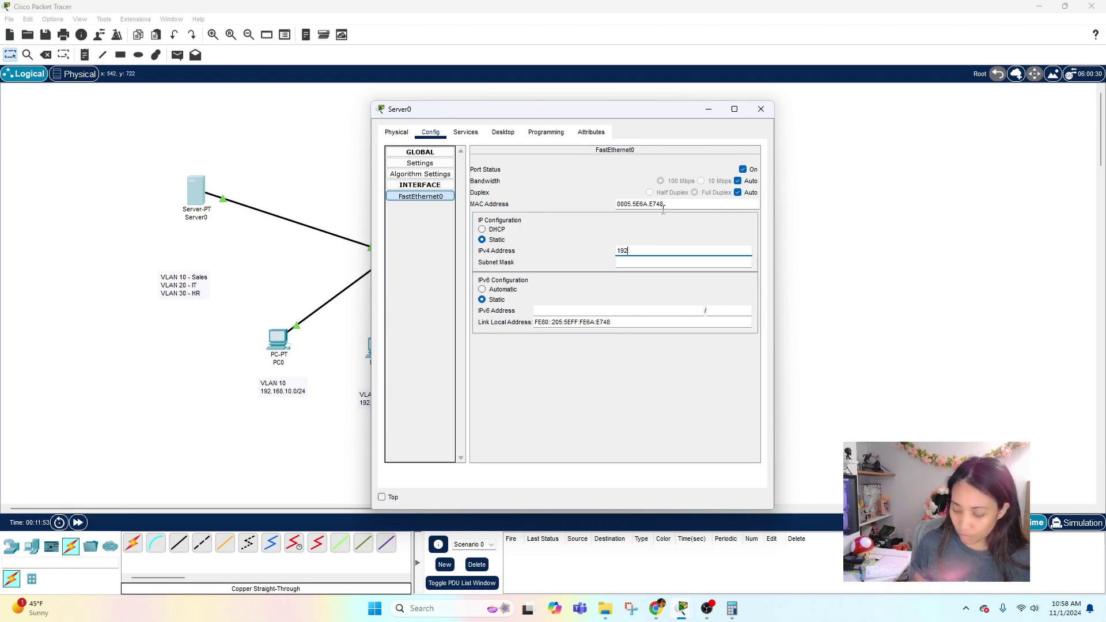
text(.168.10.2)
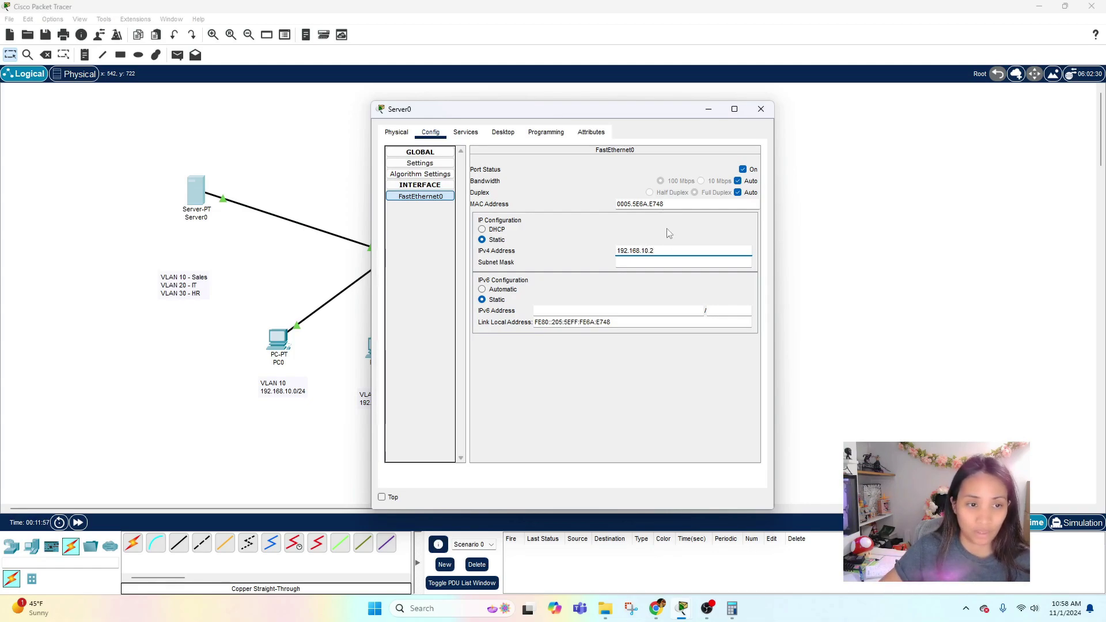
key(Tab)
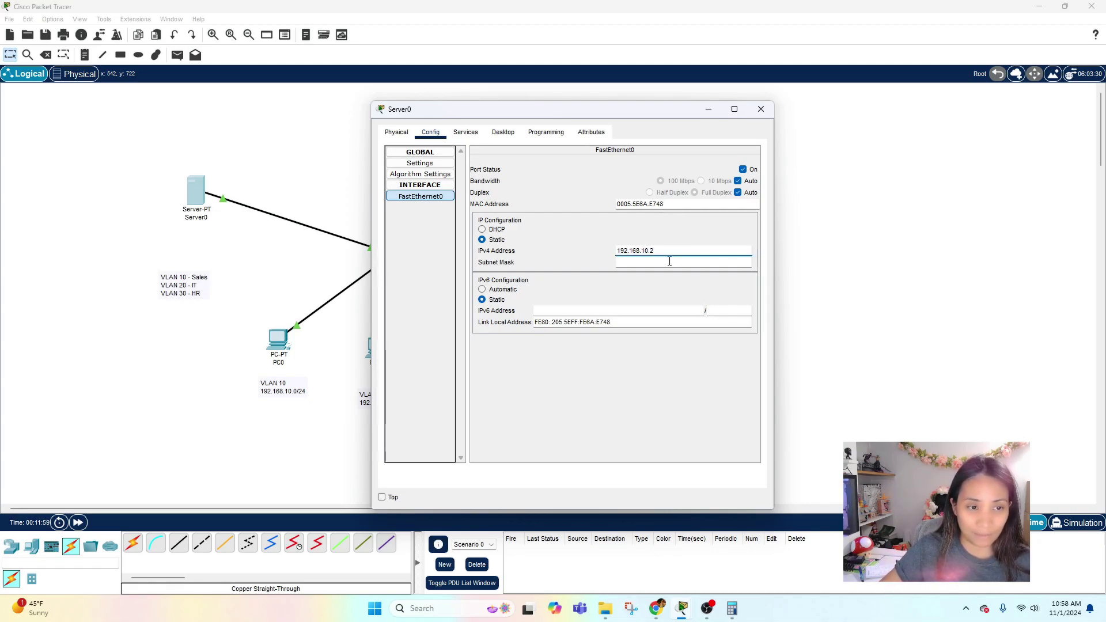
click(683, 225)
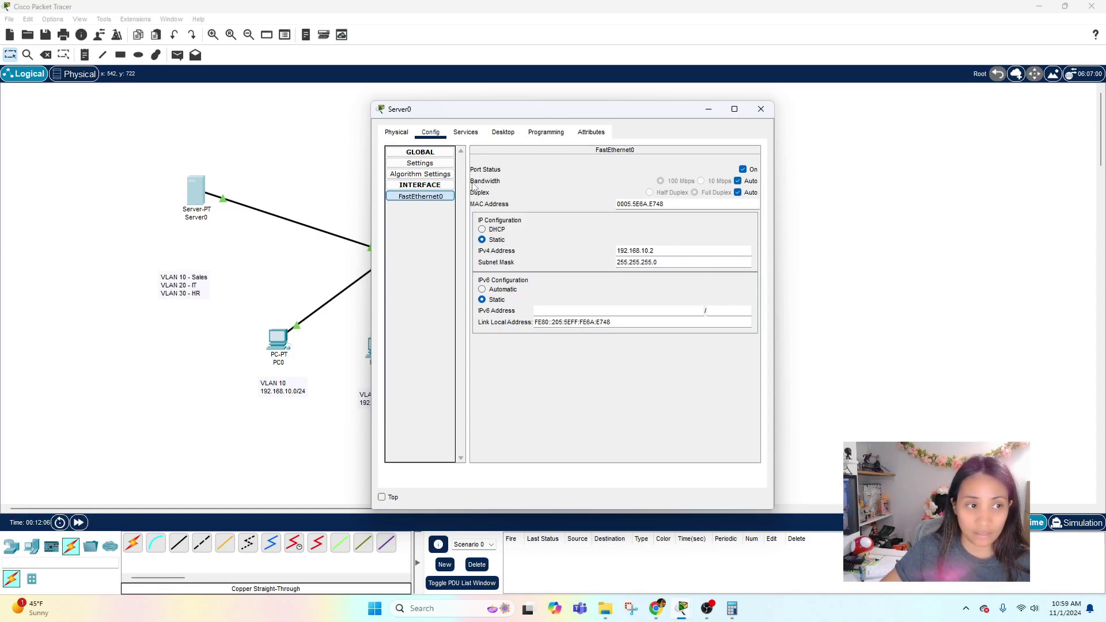
Step: Set Server0's IPv4 default gateway to 192.168.10.1 in its global settings
click(434, 167)
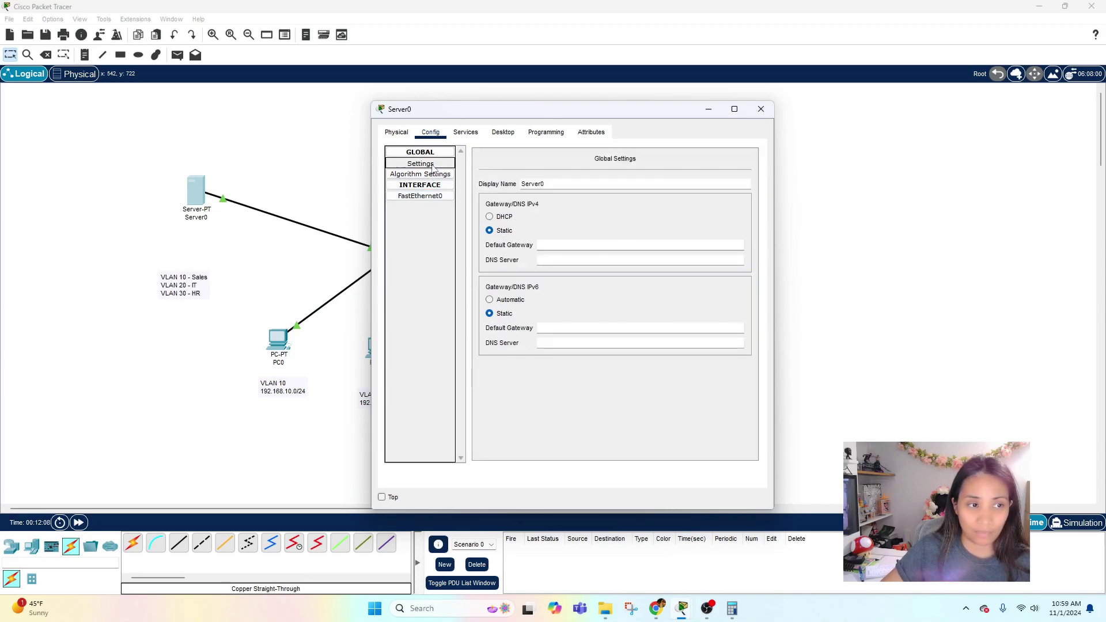
click(579, 248)
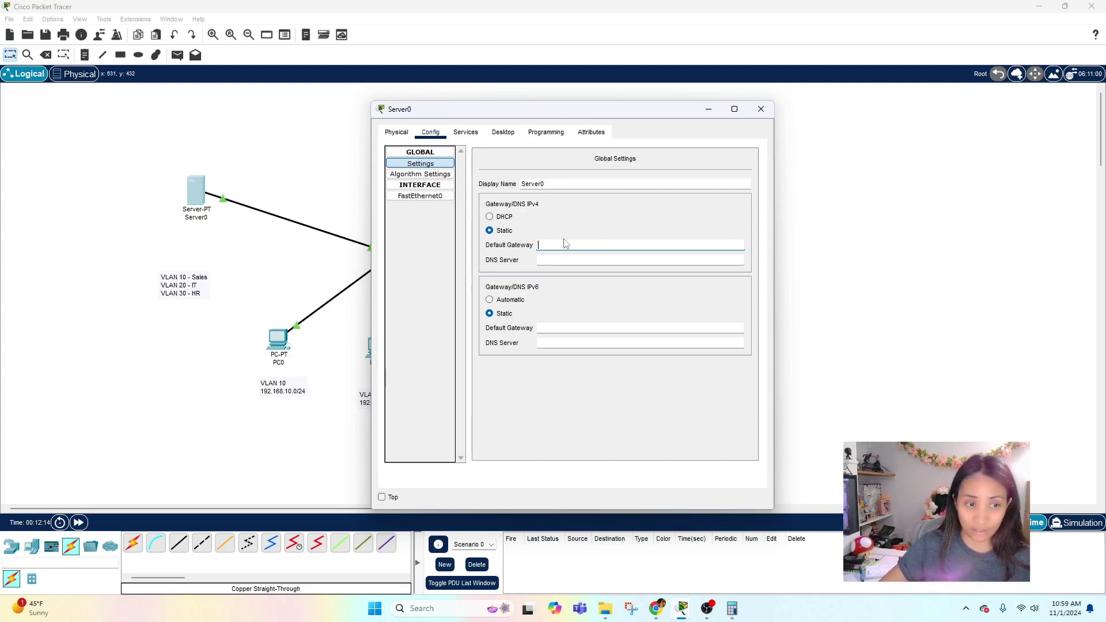
text(92.168.10.1)
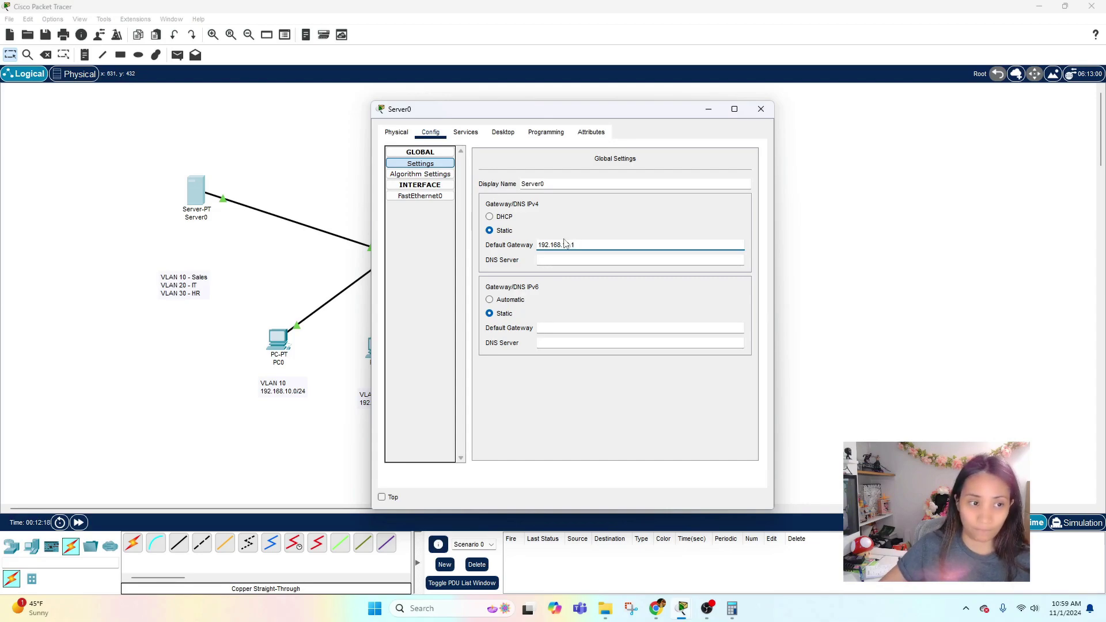
key(Return)
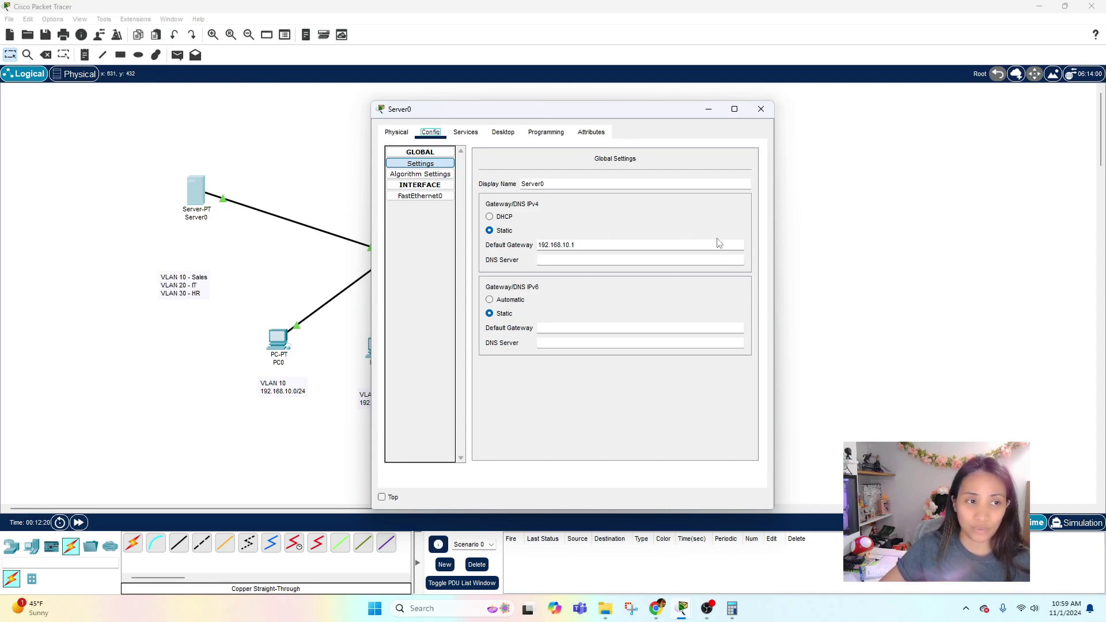
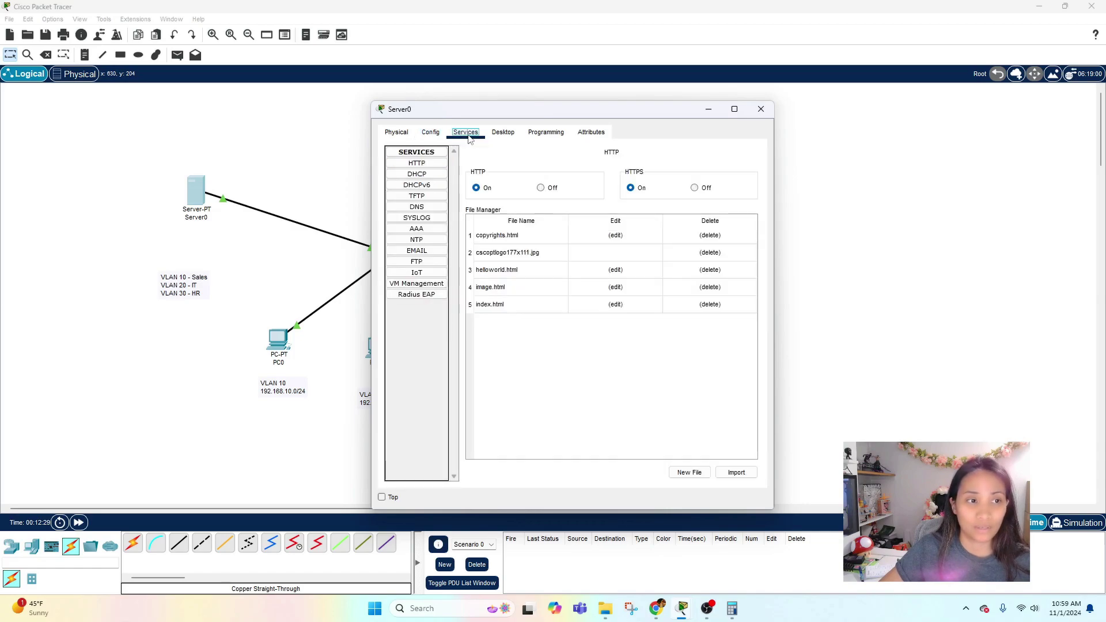
Step: Turn on Server0's DHCP service and enter pool name VLAN 10 with default gateway 192.168.10.1
click(418, 173)
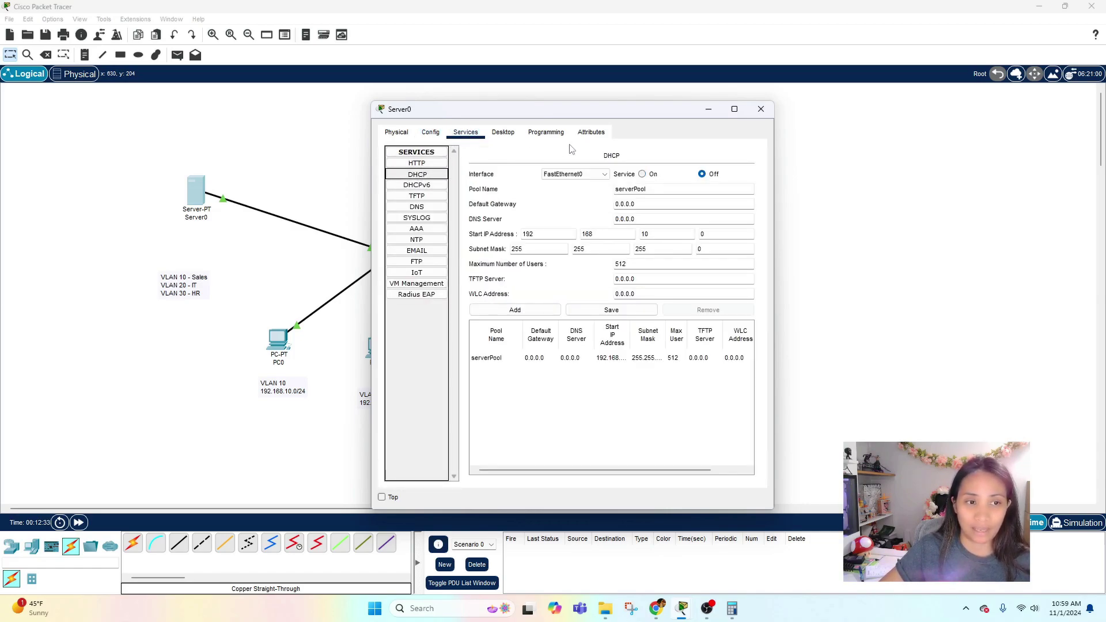
click(642, 174)
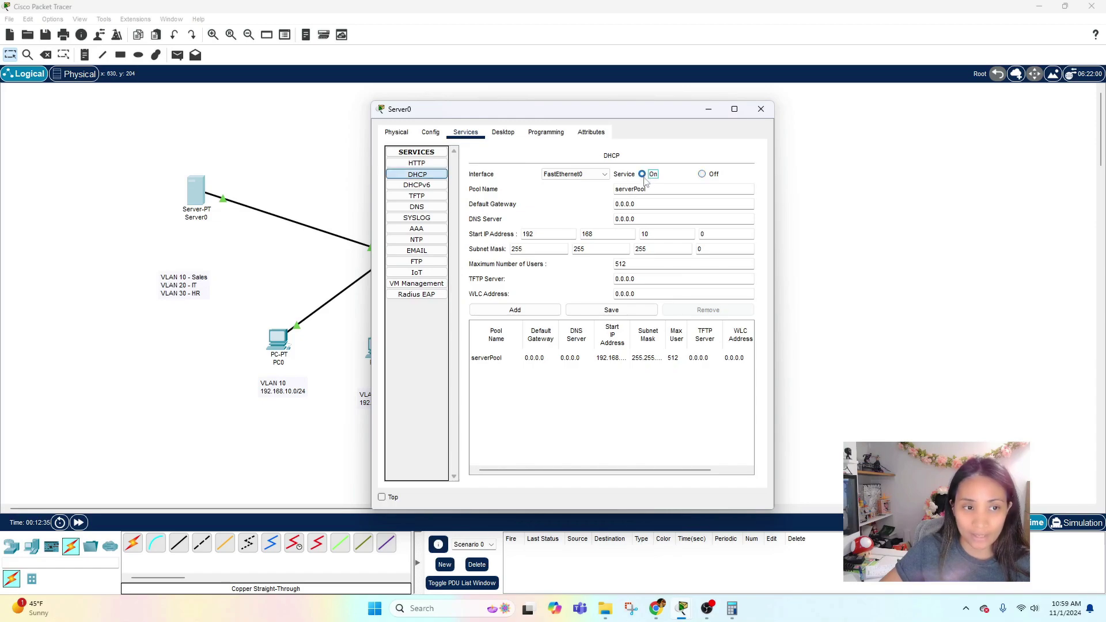
double_click(662, 191)
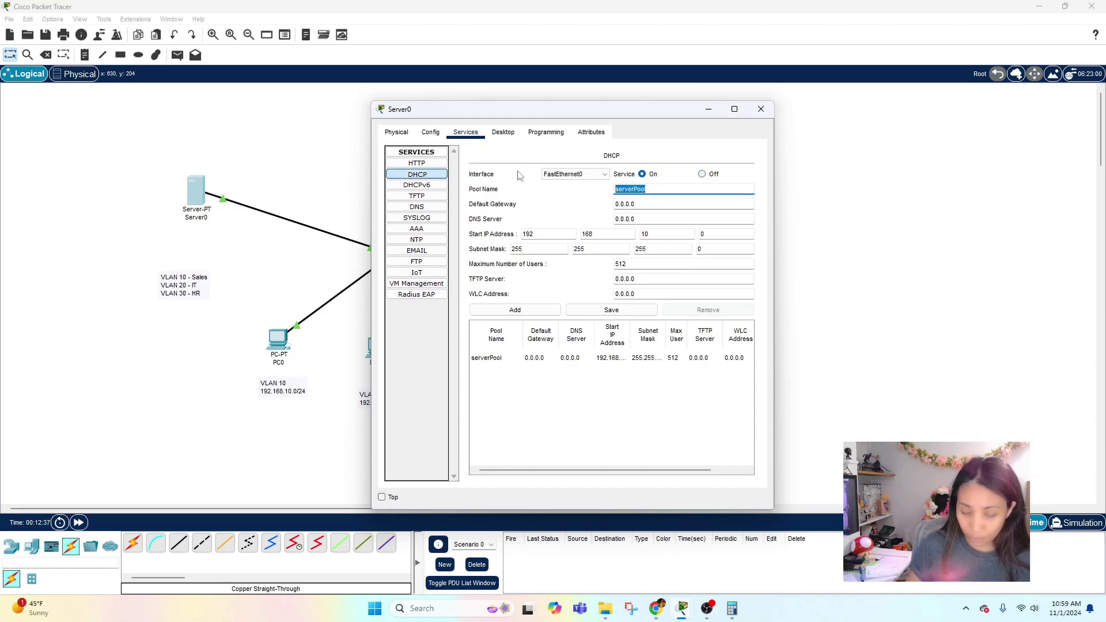
key(BackSpace)
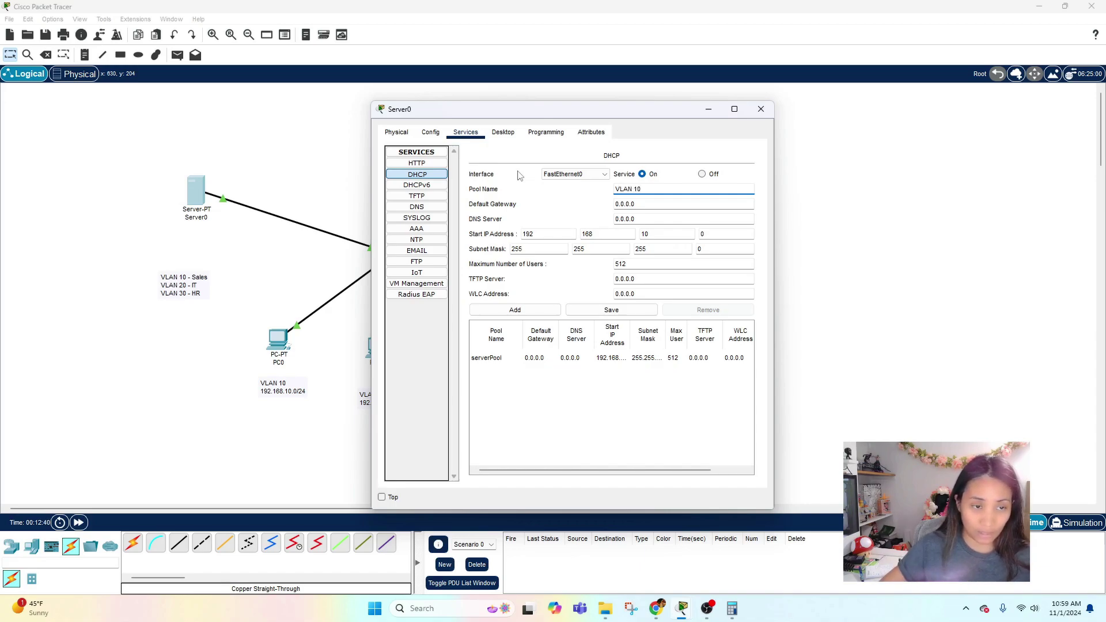
click(645, 205)
double_click(649, 204)
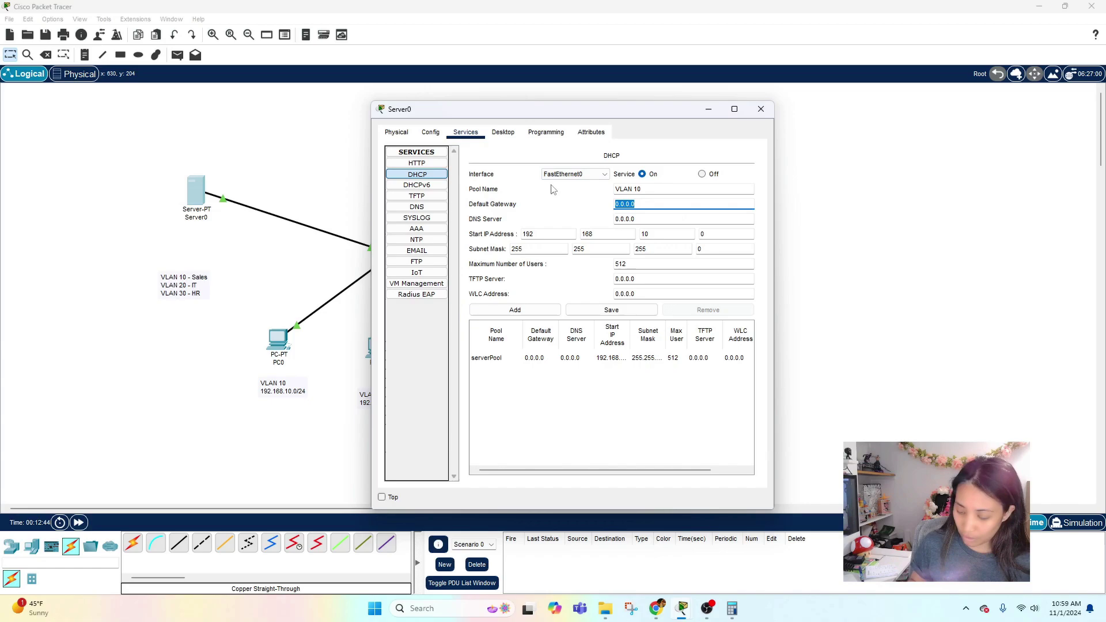
text(192.168.1)
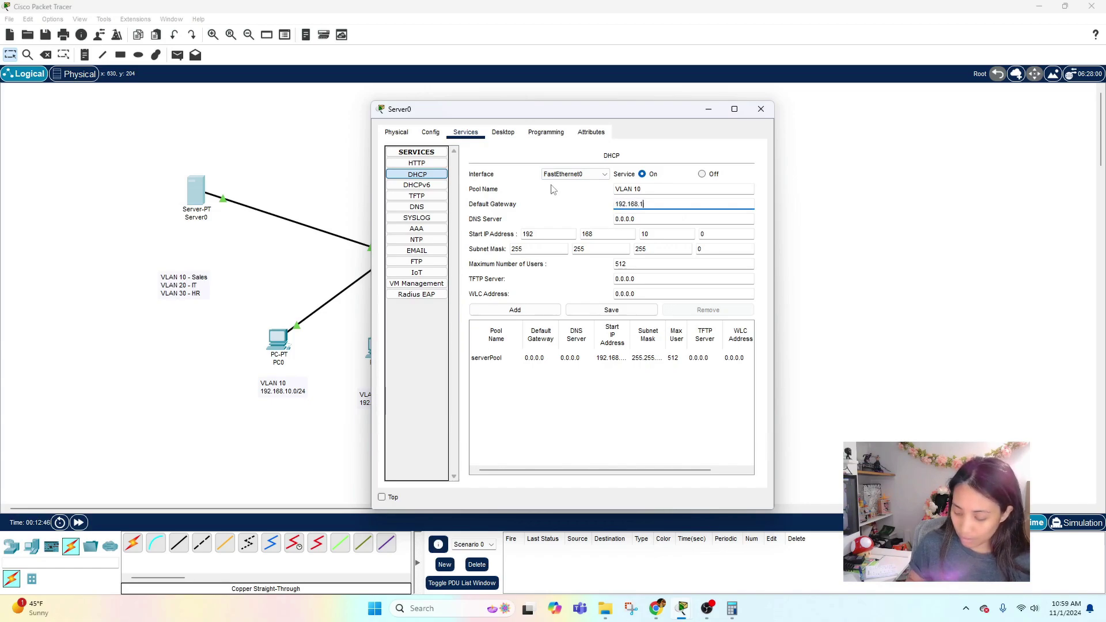
text(0.1)
key(Tab)
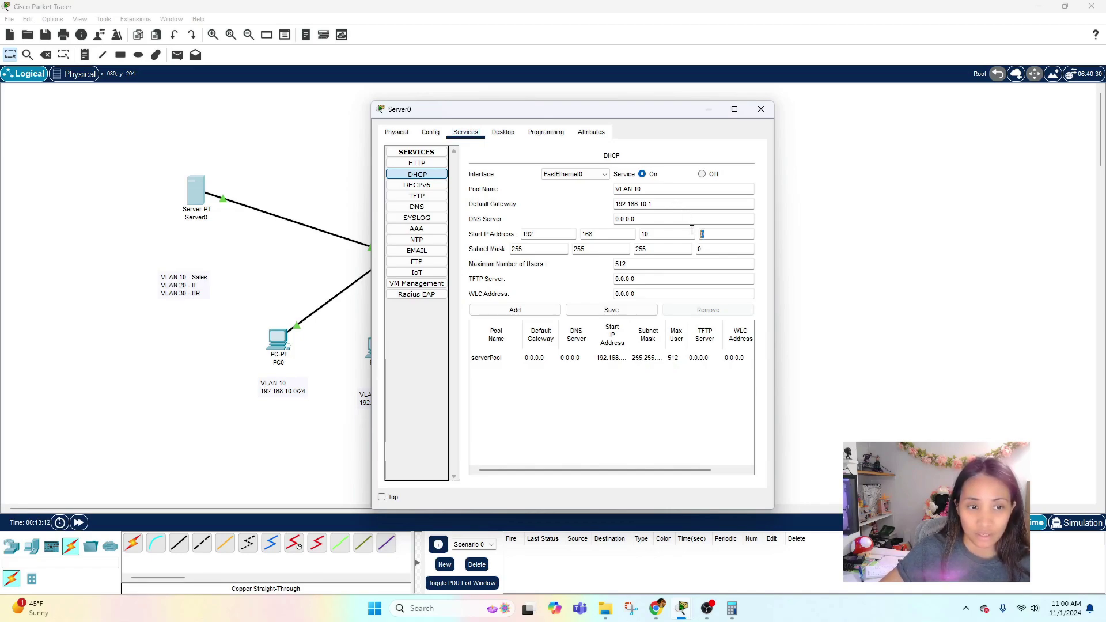
Step: Set the VLAN 10 pool's start IP address to 192.168.10.10 and maximum users to 20, and add the pool
double_click(702, 232)
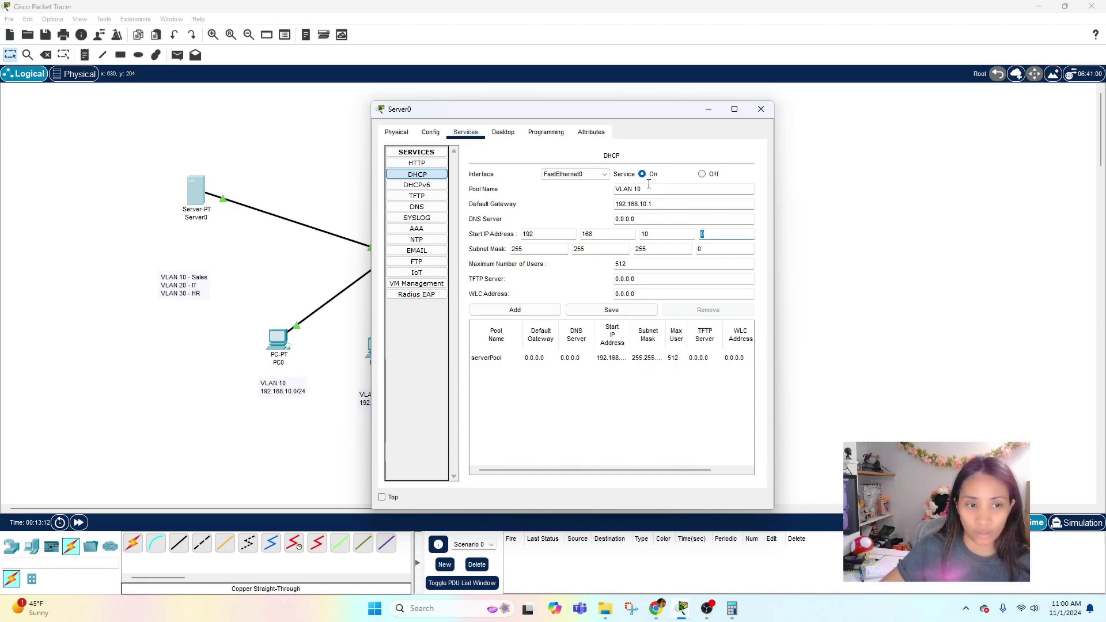
click(588, 206)
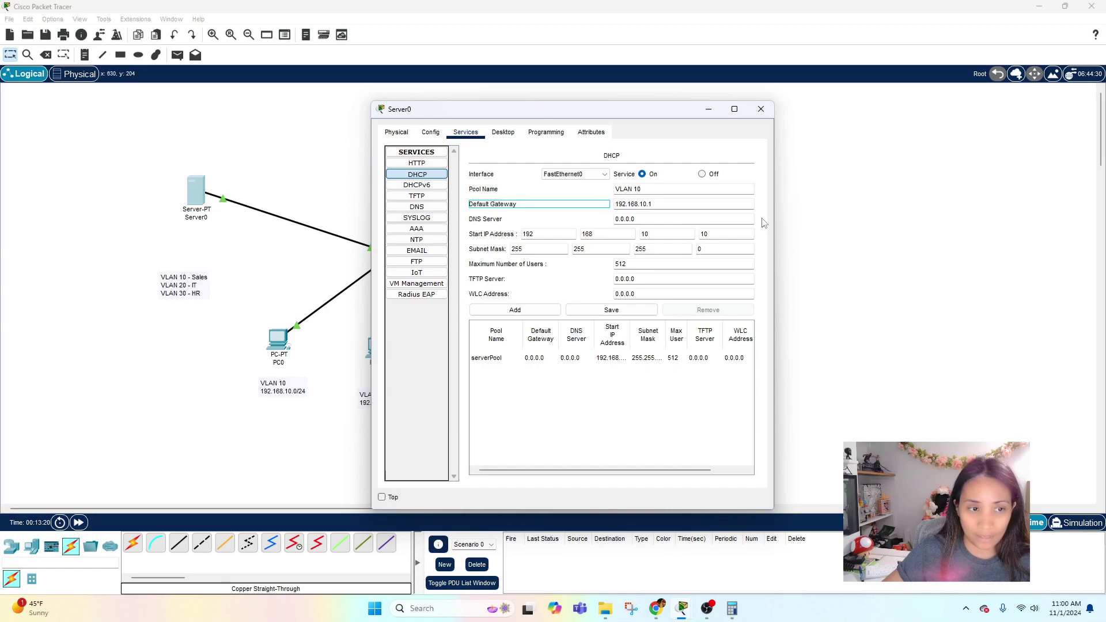
key(Tab)
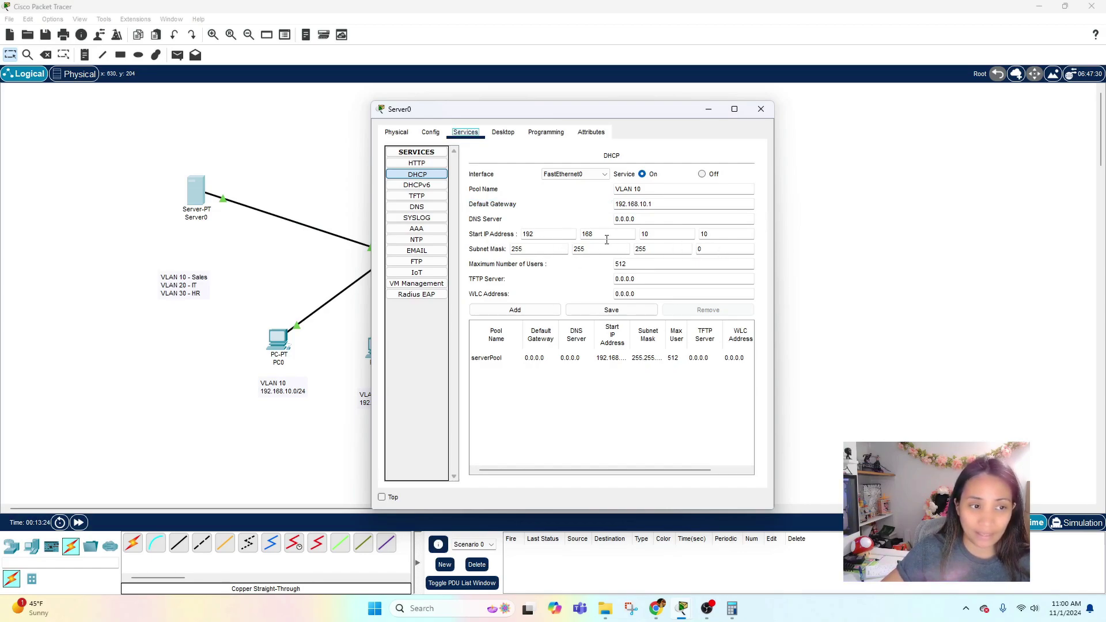
double_click(640, 263)
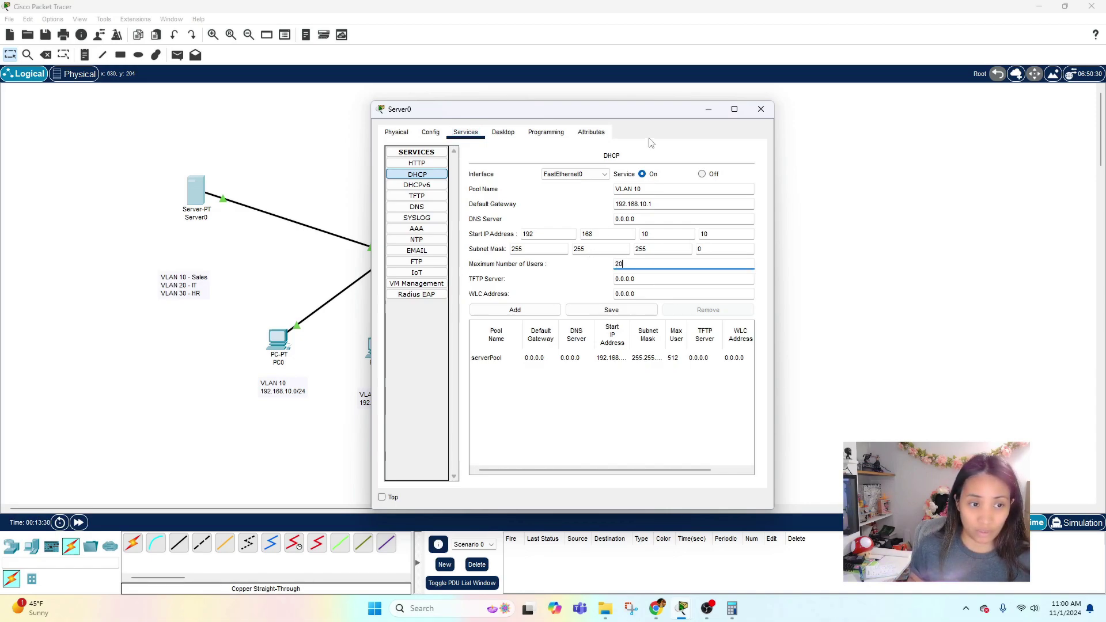
text(20)
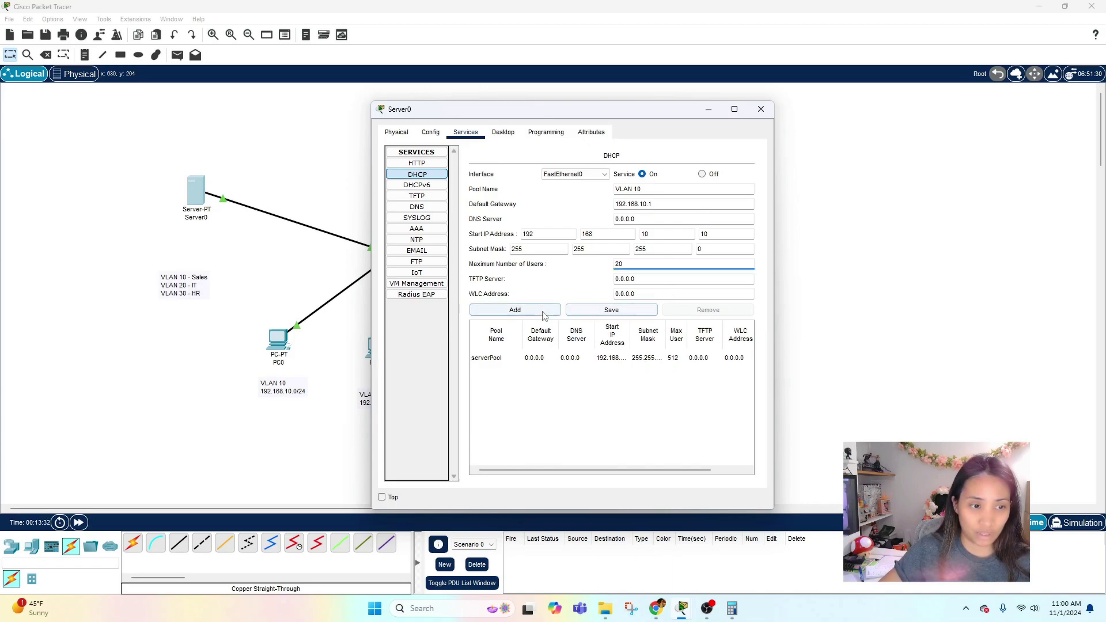
click(514, 310)
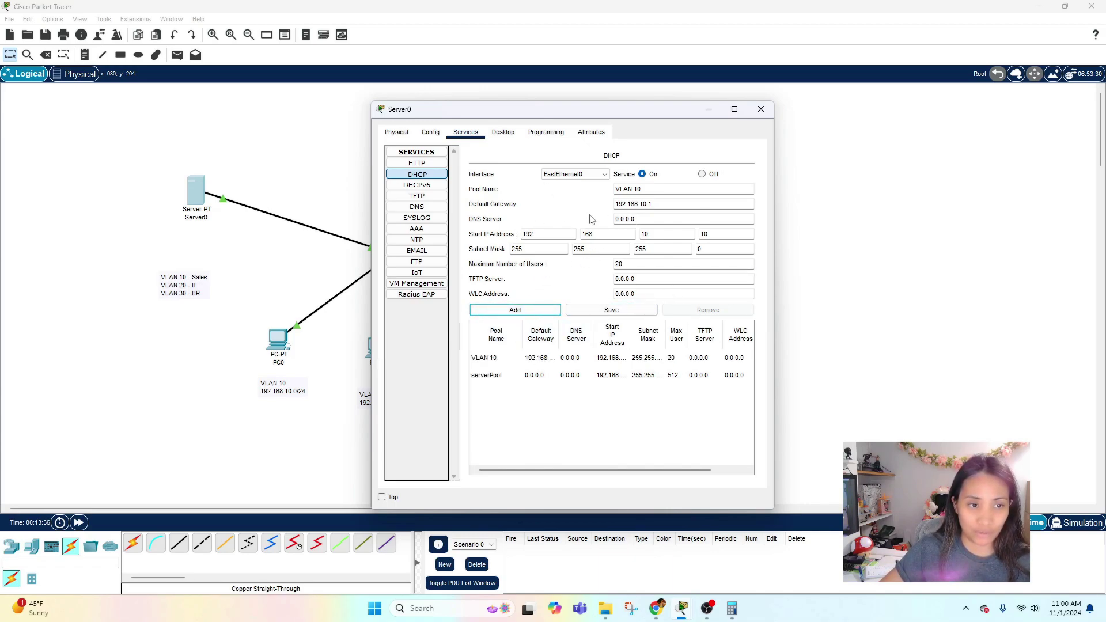
Step: Add a DHCP pool named VLAN 20 with default gateway 192.168.20.1 and start IP address 192.168.20.10
click(644, 189)
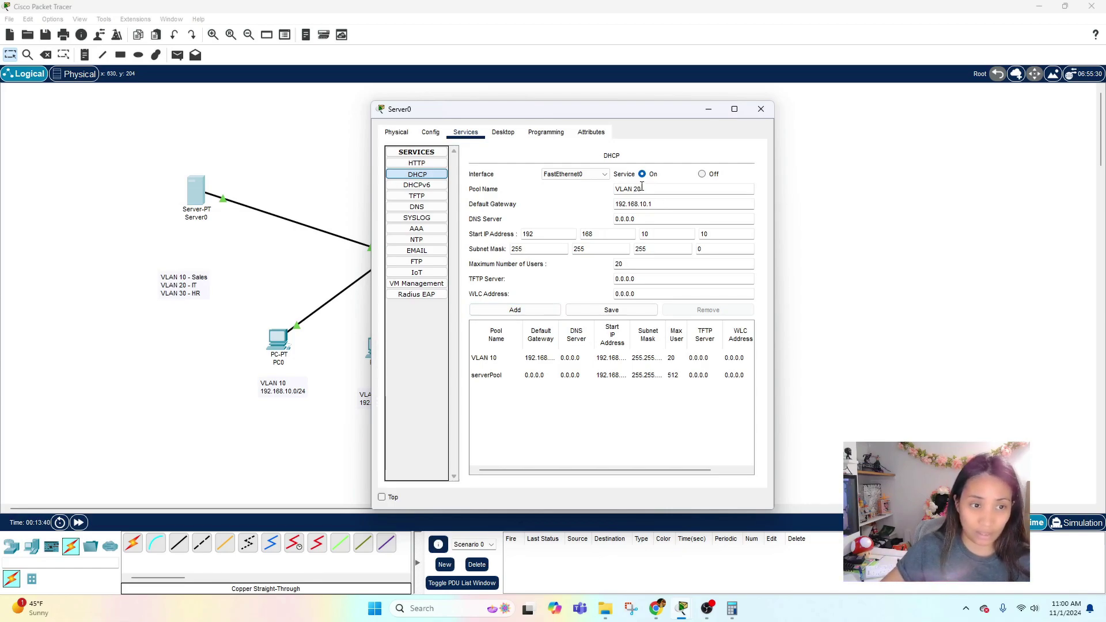
click(635, 204)
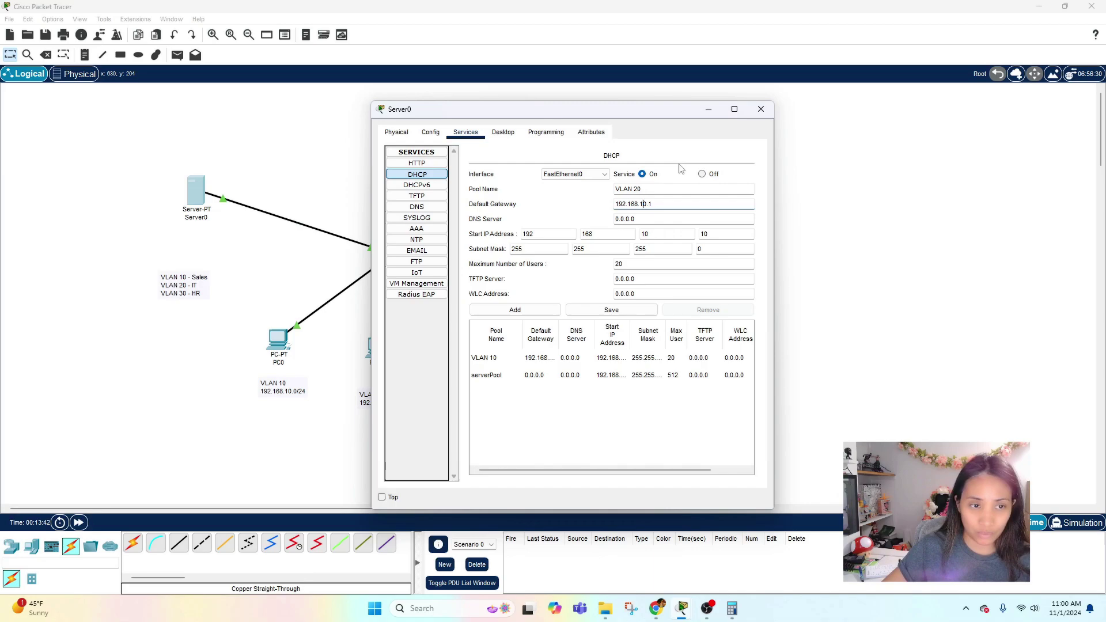
key(BackSpace)
text(2)
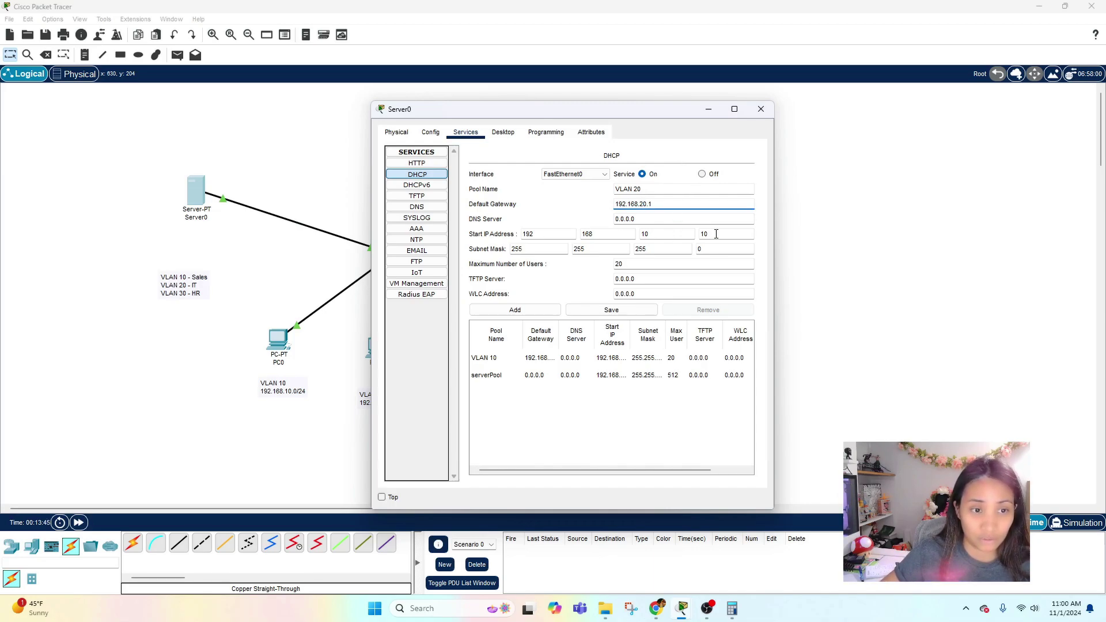
click(646, 234)
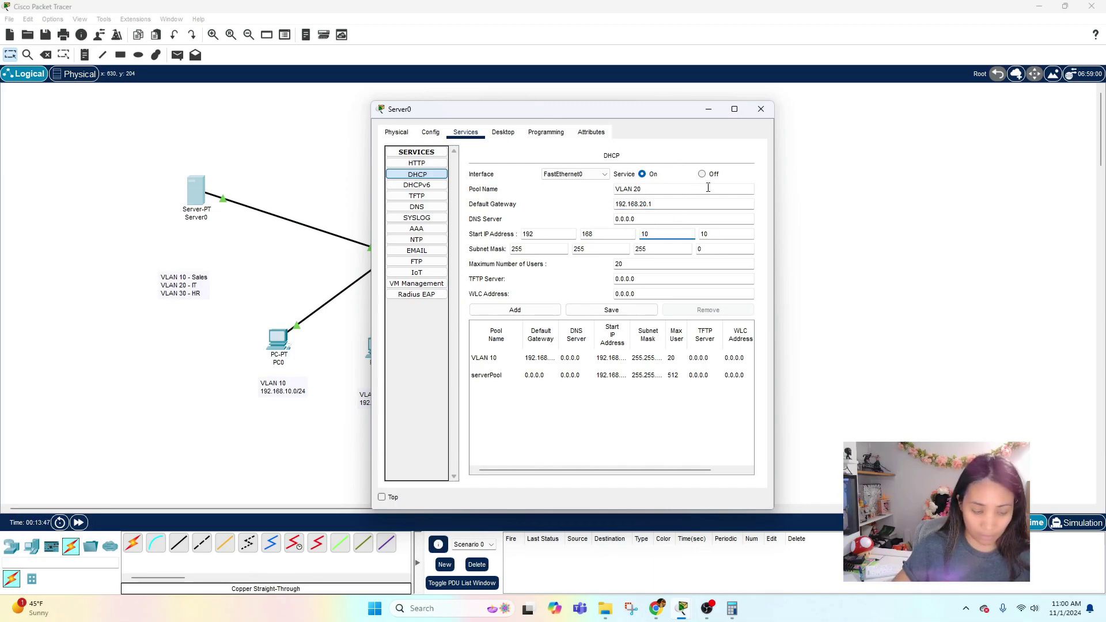
text(2)
key(Tab)
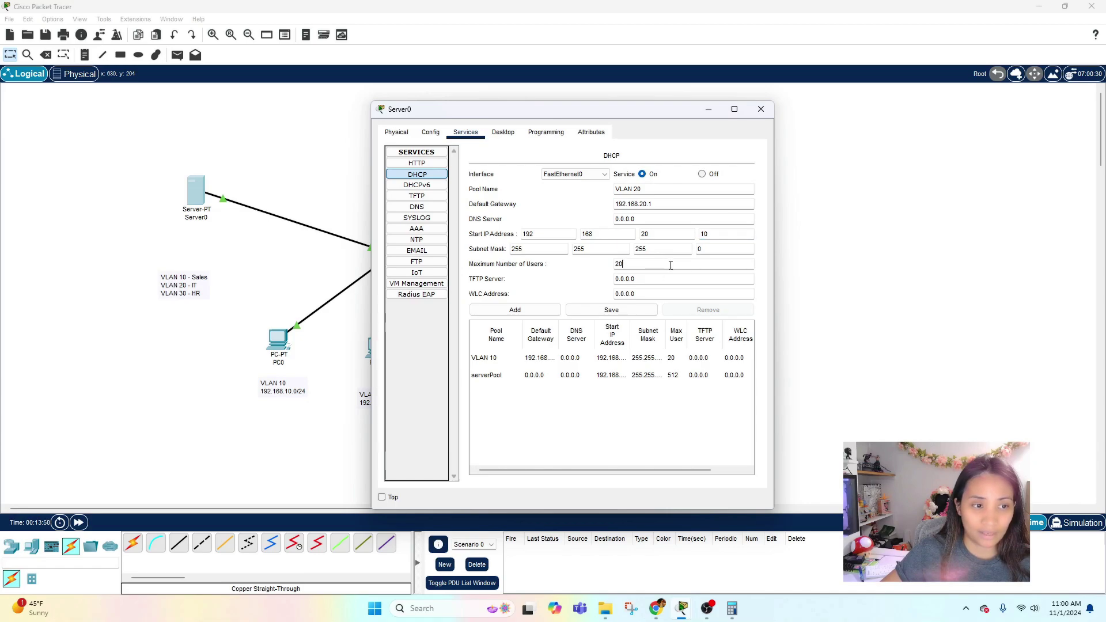
click(672, 264)
click(528, 314)
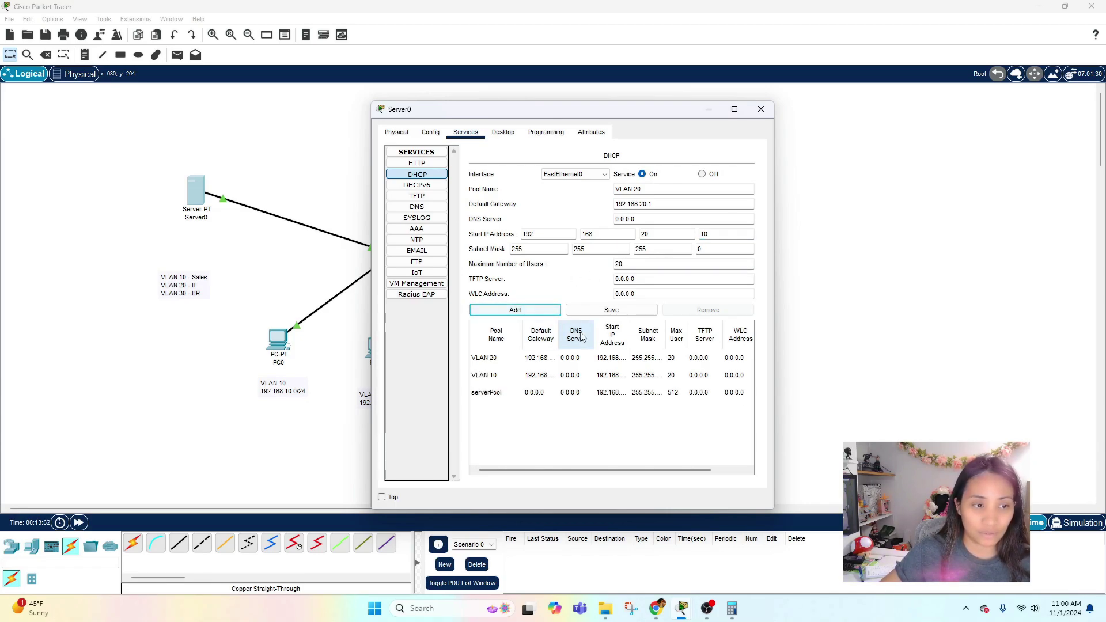
Step: Add a DHCP pool named VLAN 30 with default gateway 192.168.30.1 and start IP address 192.168.30.10
click(637, 190)
text(3)
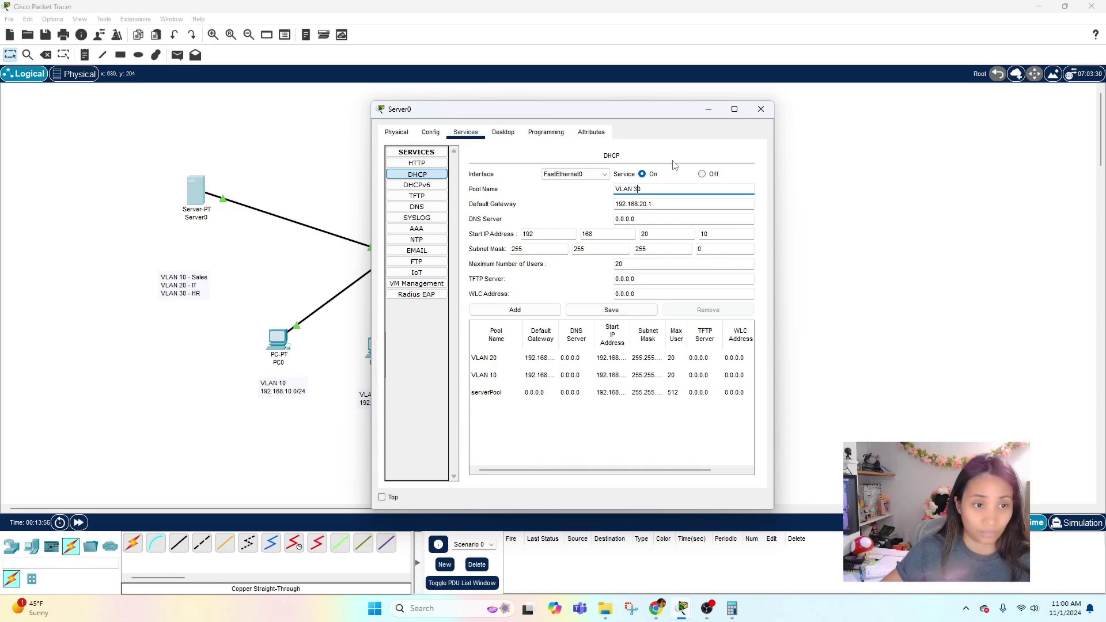
click(643, 204)
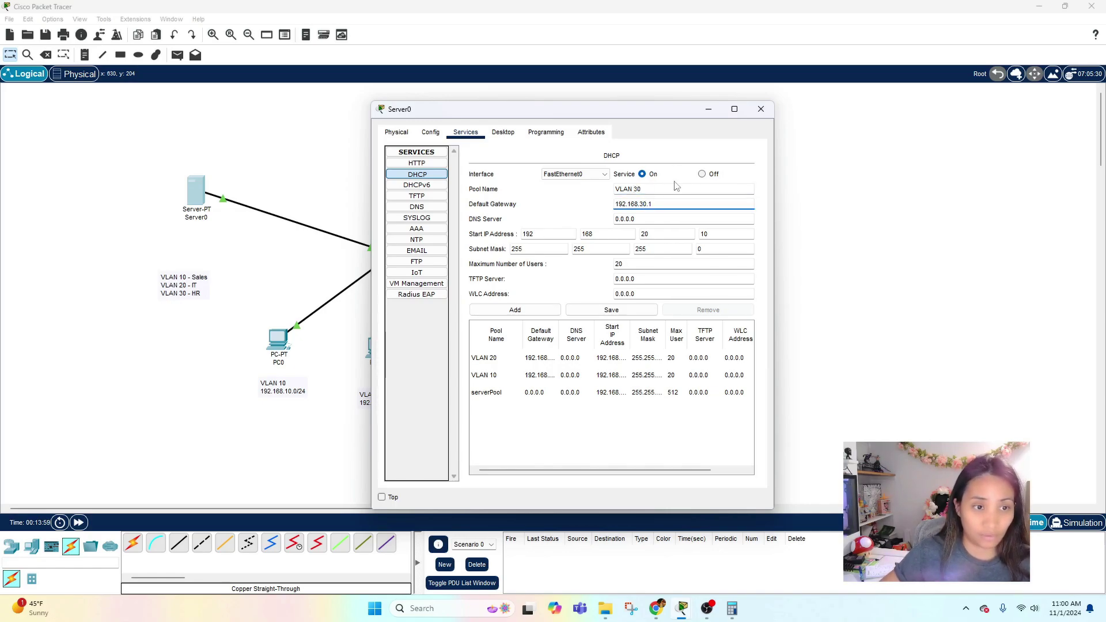
click(684, 144)
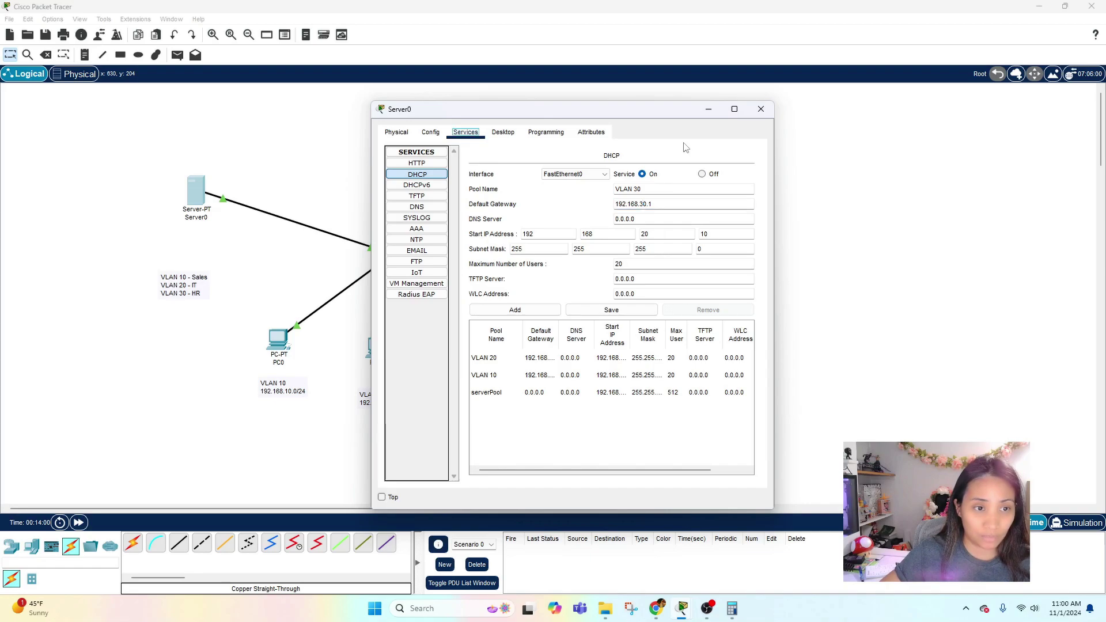
double_click(644, 234)
text(30)
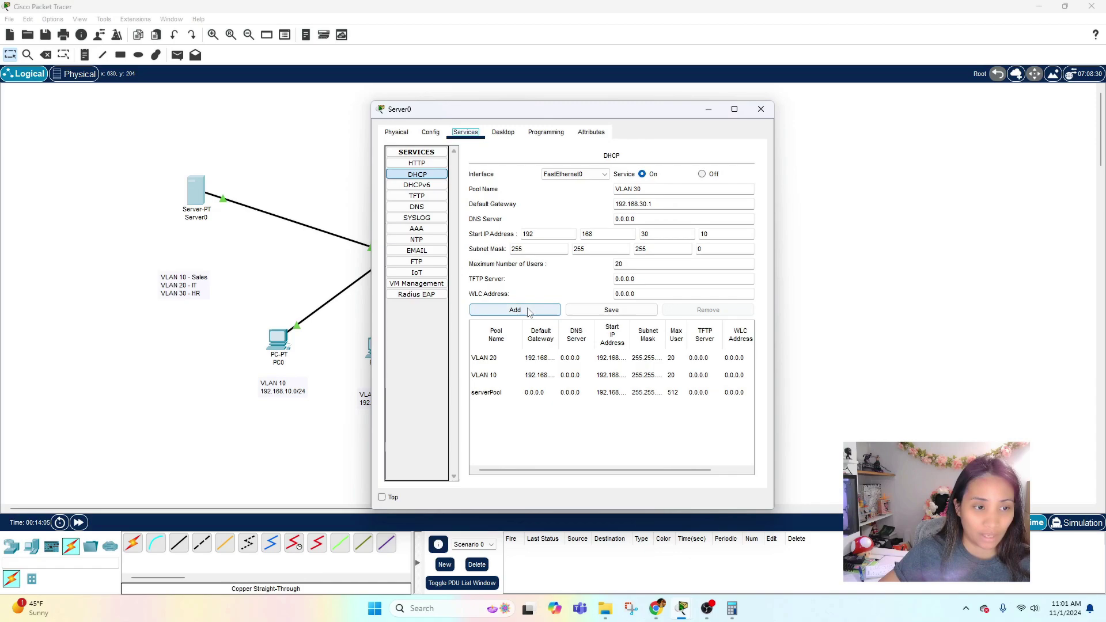
click(548, 307)
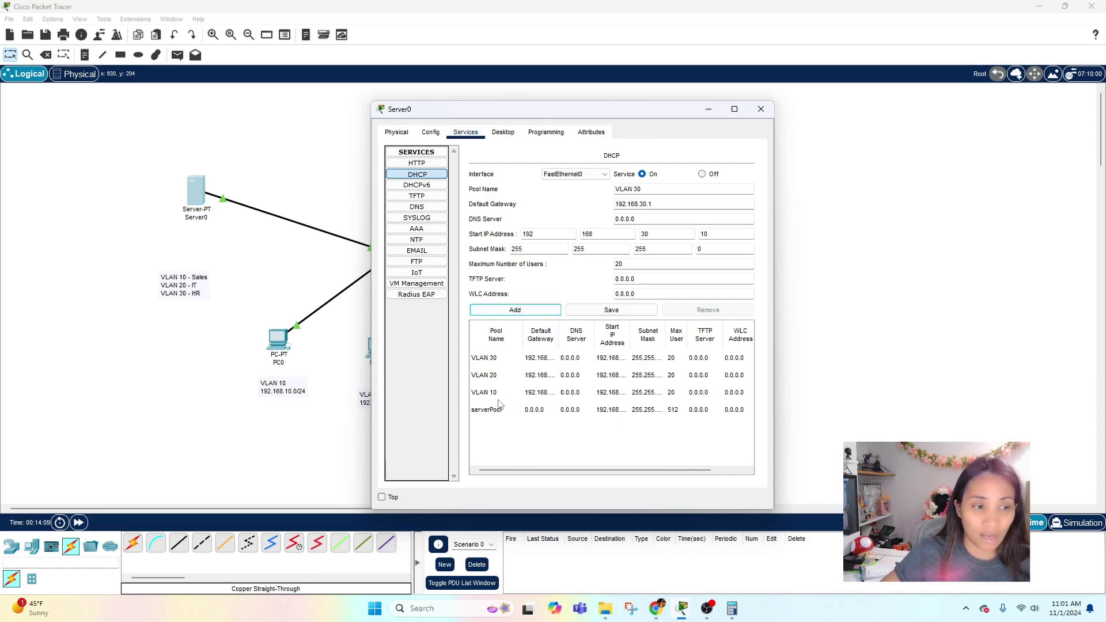
Step: Widen the gateway and start address columns of the DHCP pool list and review the VLAN 10, 20 and 30 pools
drag(522, 336, 511, 335)
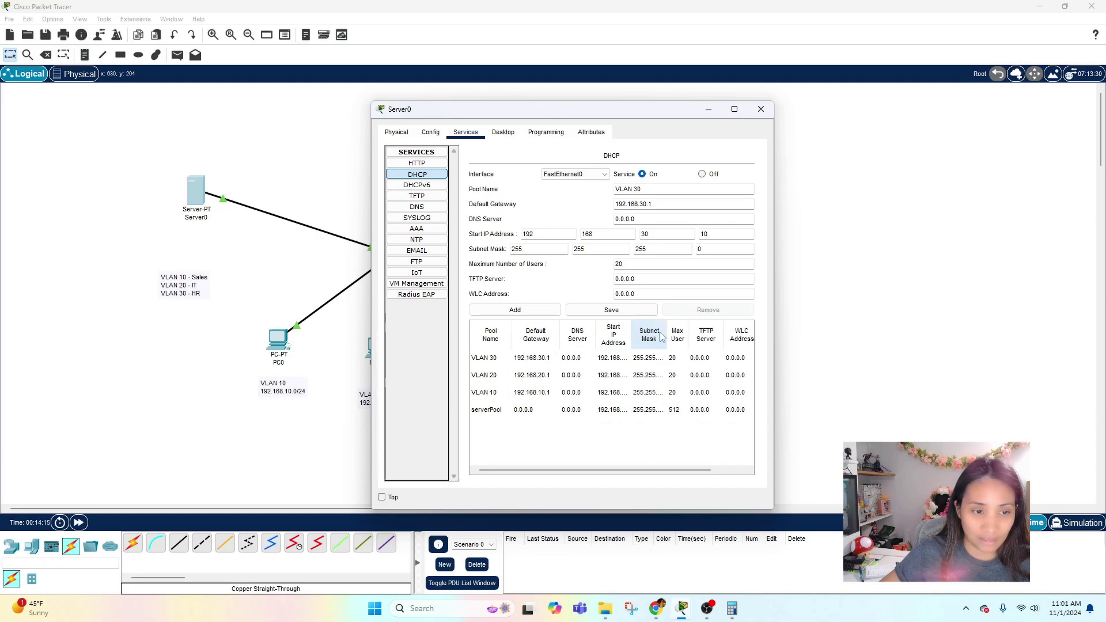
drag(631, 337, 653, 337)
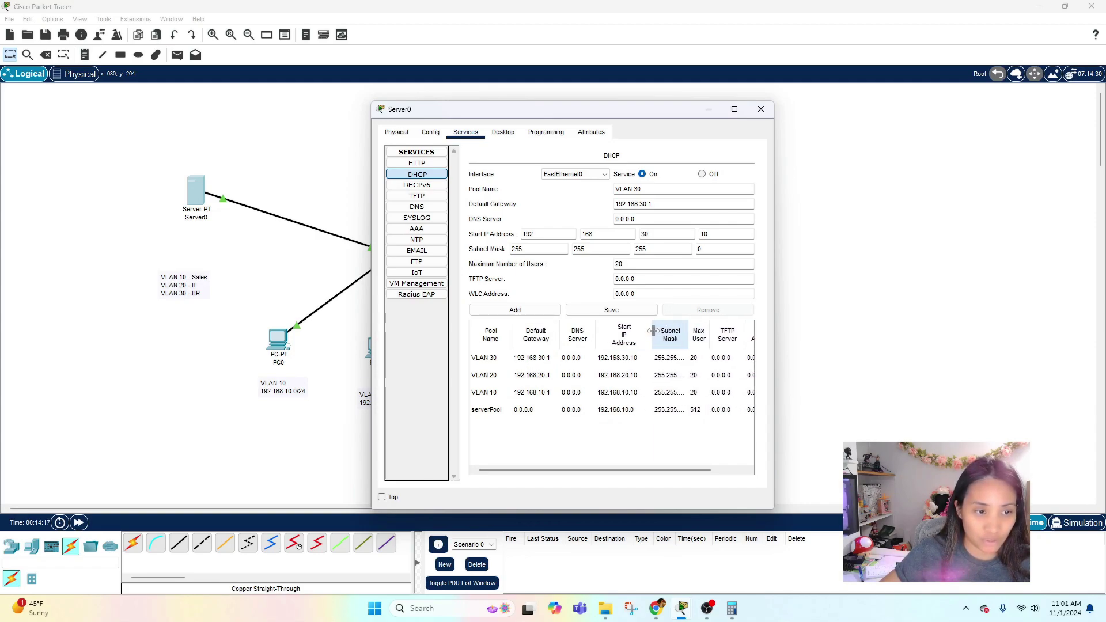
click(488, 394)
click(497, 377)
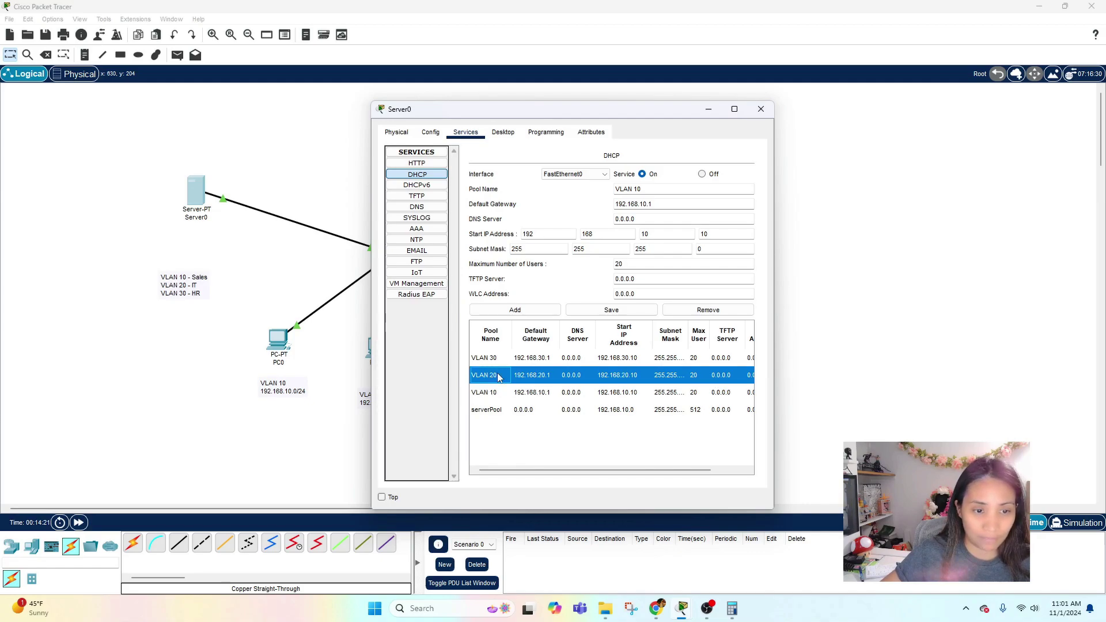
click(496, 358)
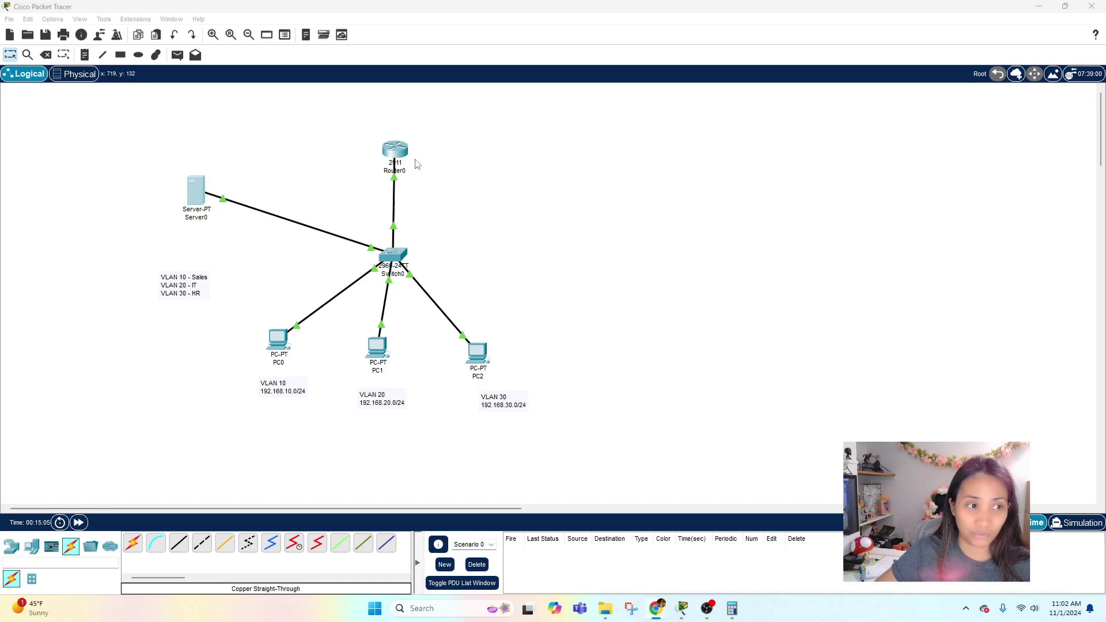
Step: Open Router0's command line and exit interface configuration to global configuration mode
click(397, 151)
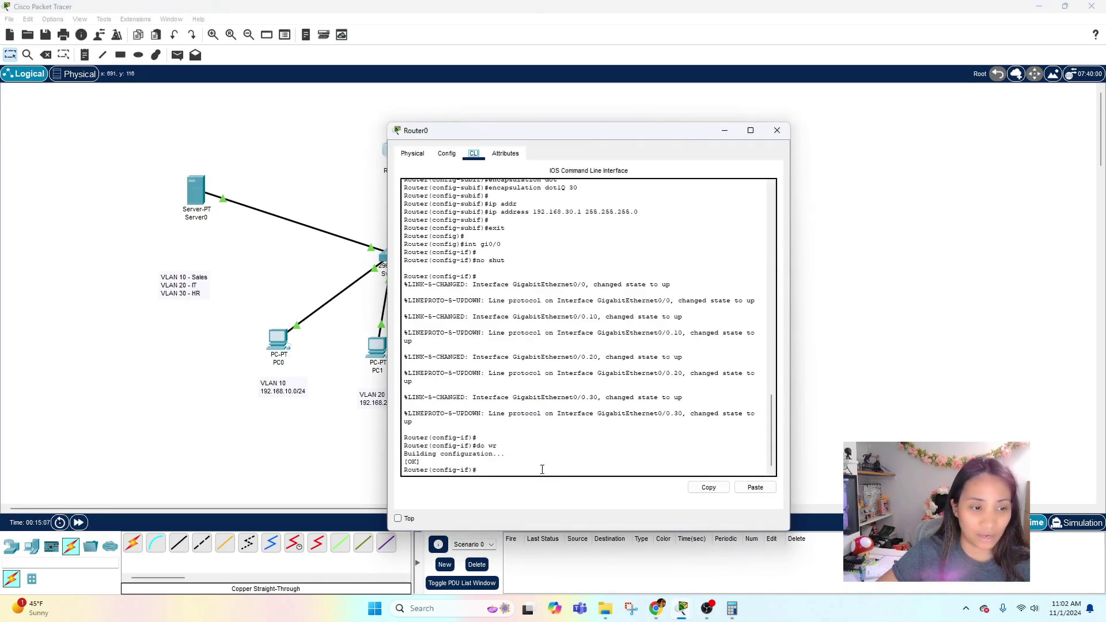
key(Return)
key(Return)
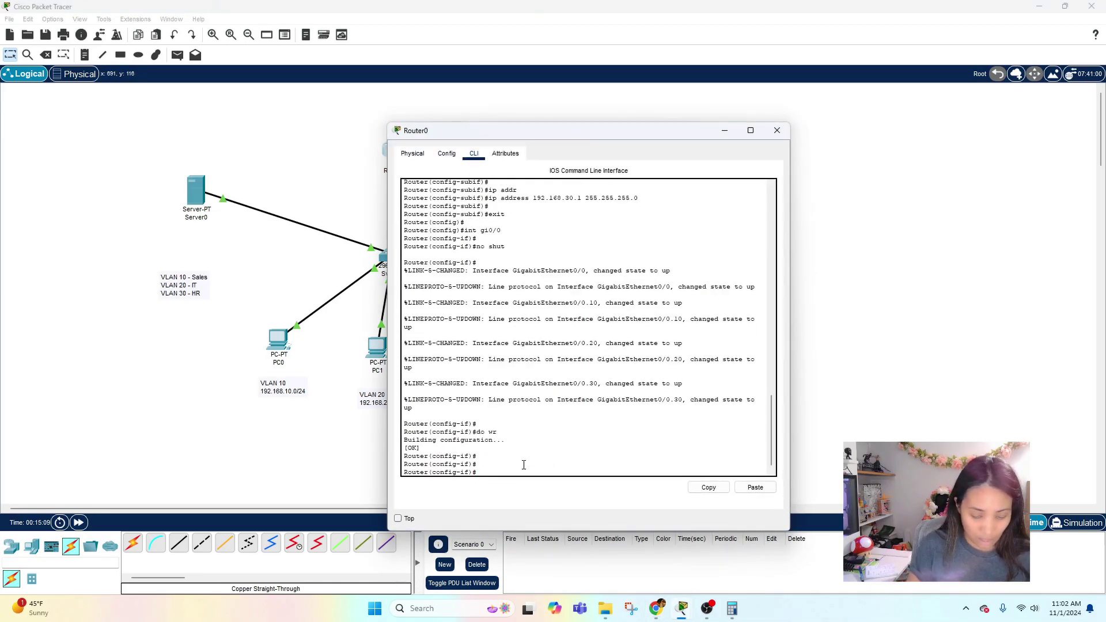
text(exit)
key(Return)
key(Return)
key(Return)
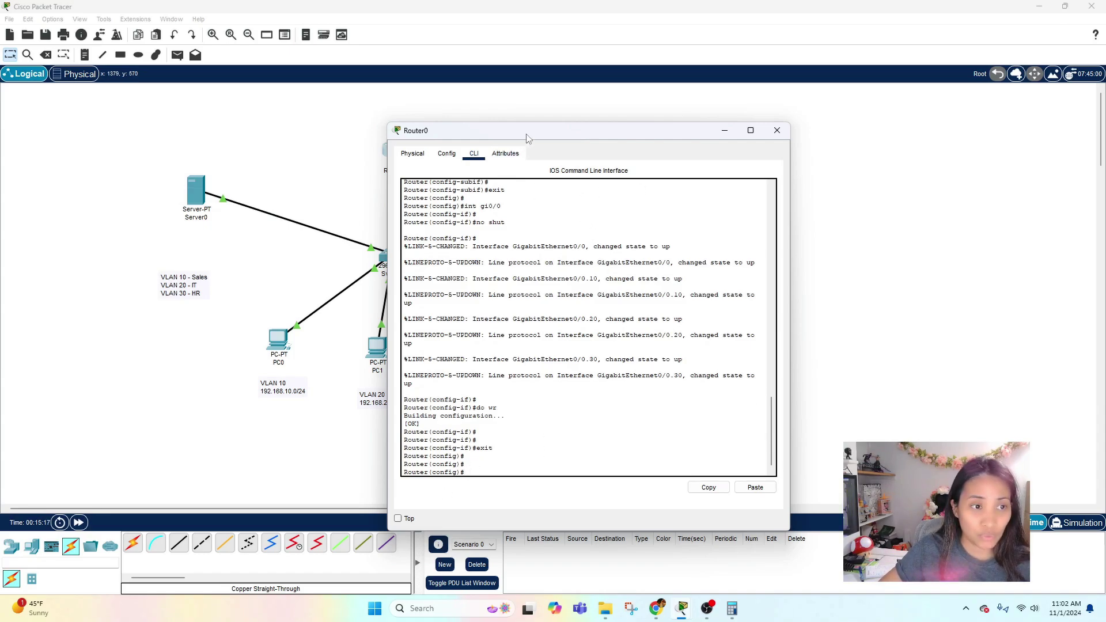
drag(527, 137, 665, 74)
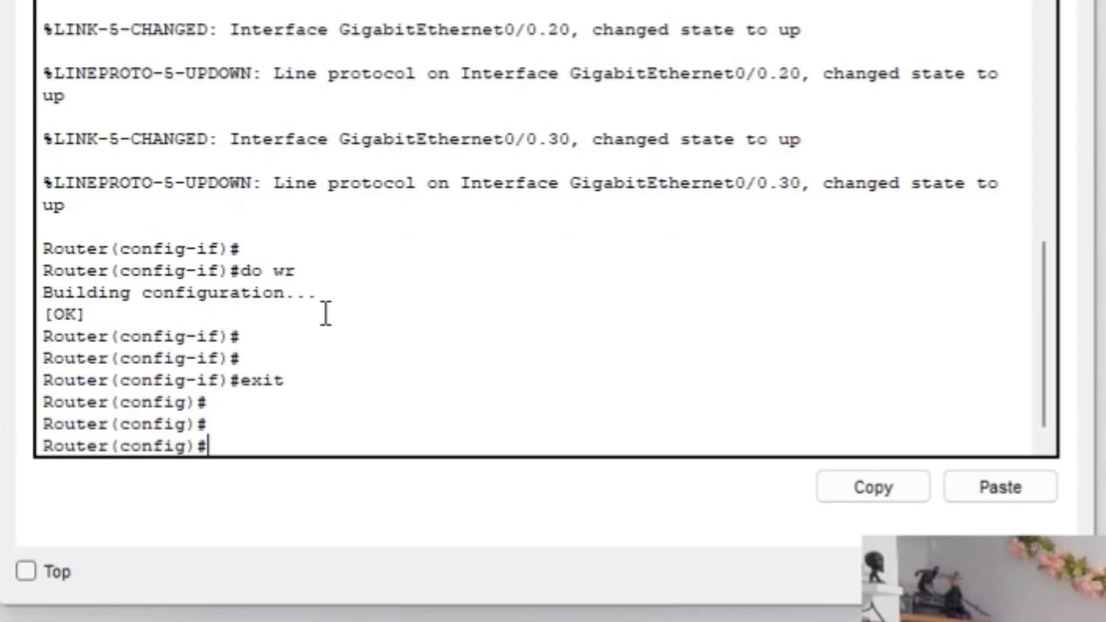
Step: Enter subinterface gi0/0.20 on Router0 and begin an ip helper-address command
text(int gi)
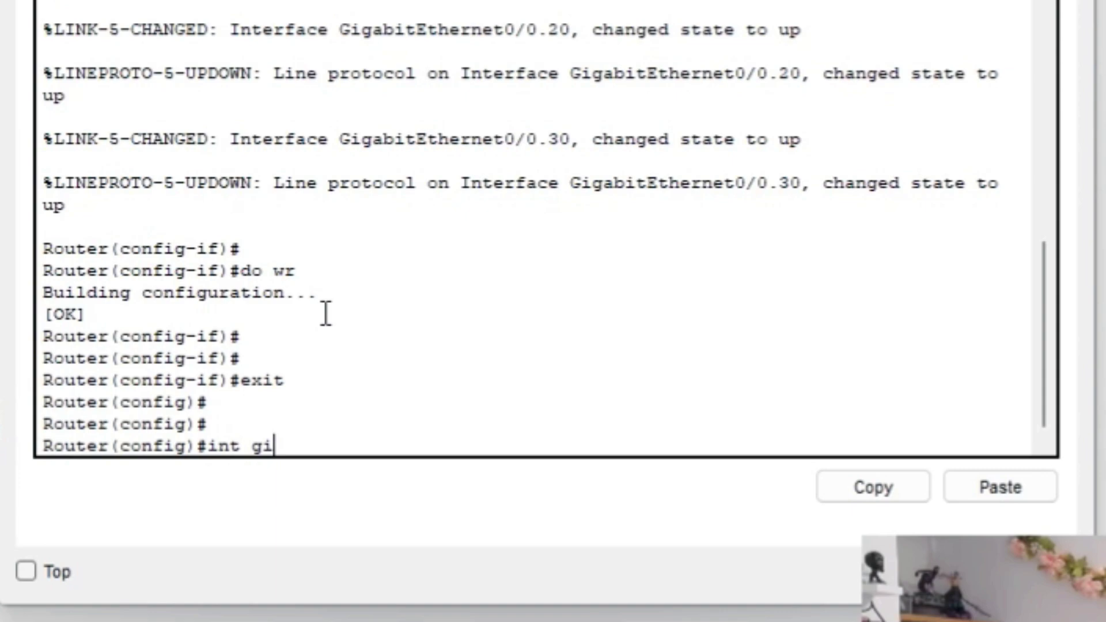
text(0/0.20)
key(Return)
key(Return)
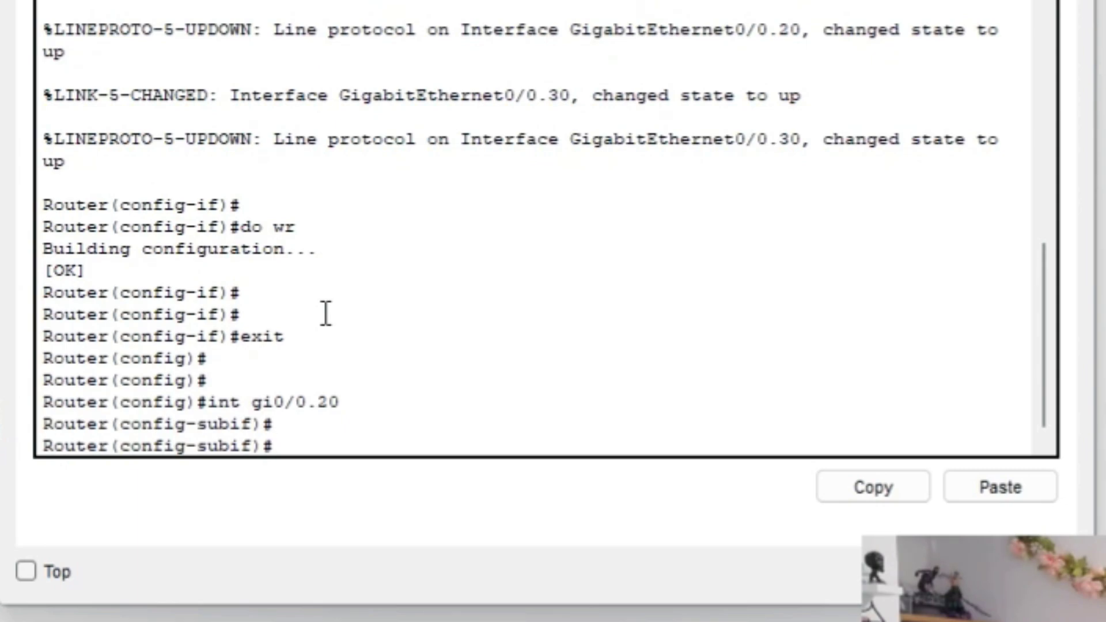
text(ip helper-a)
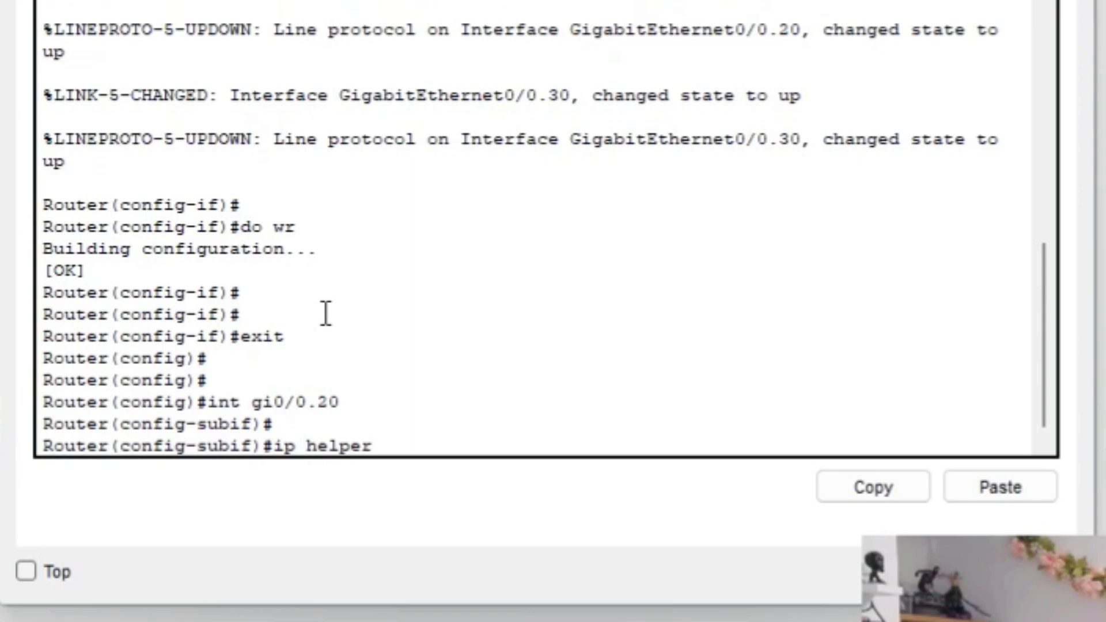
key(Tab)
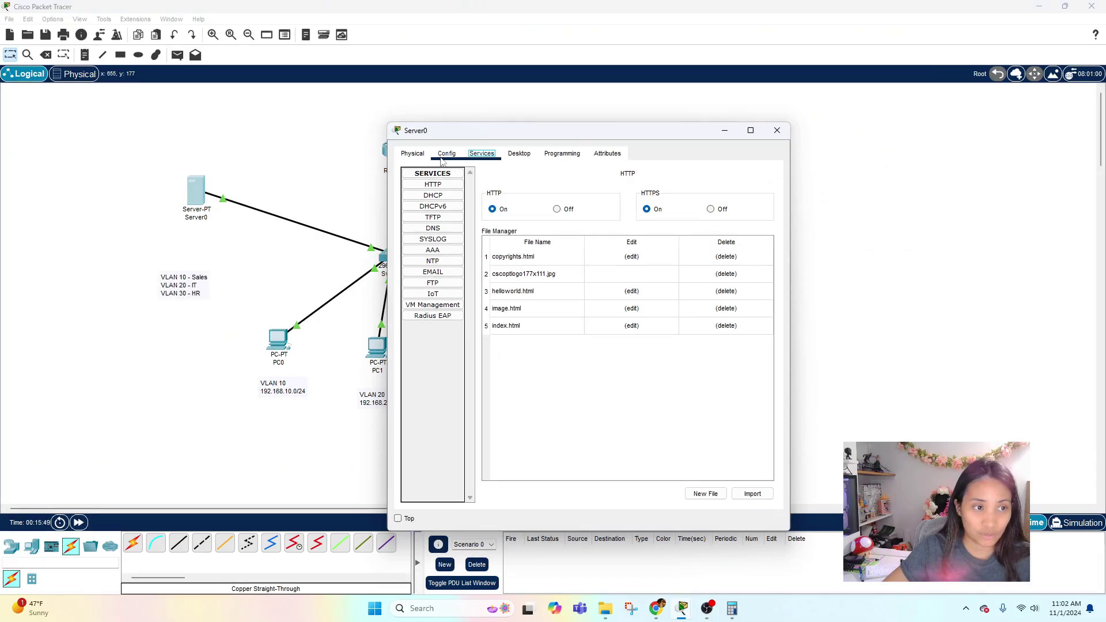
Step: Check the IPv4 address of Server0's FastEthernet0 interface
click(445, 153)
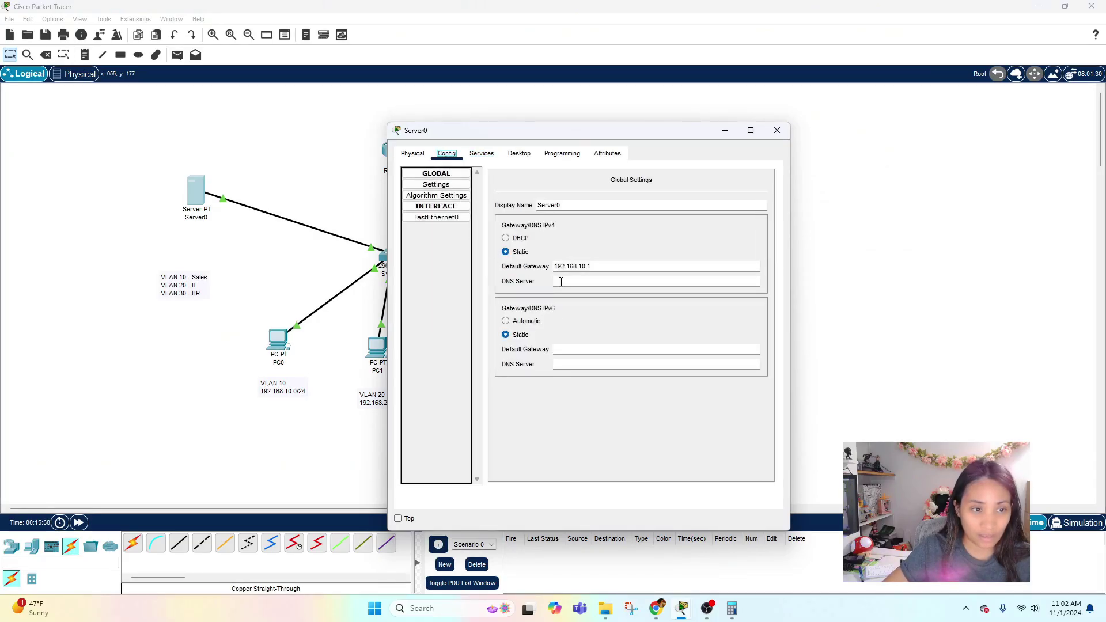
click(436, 217)
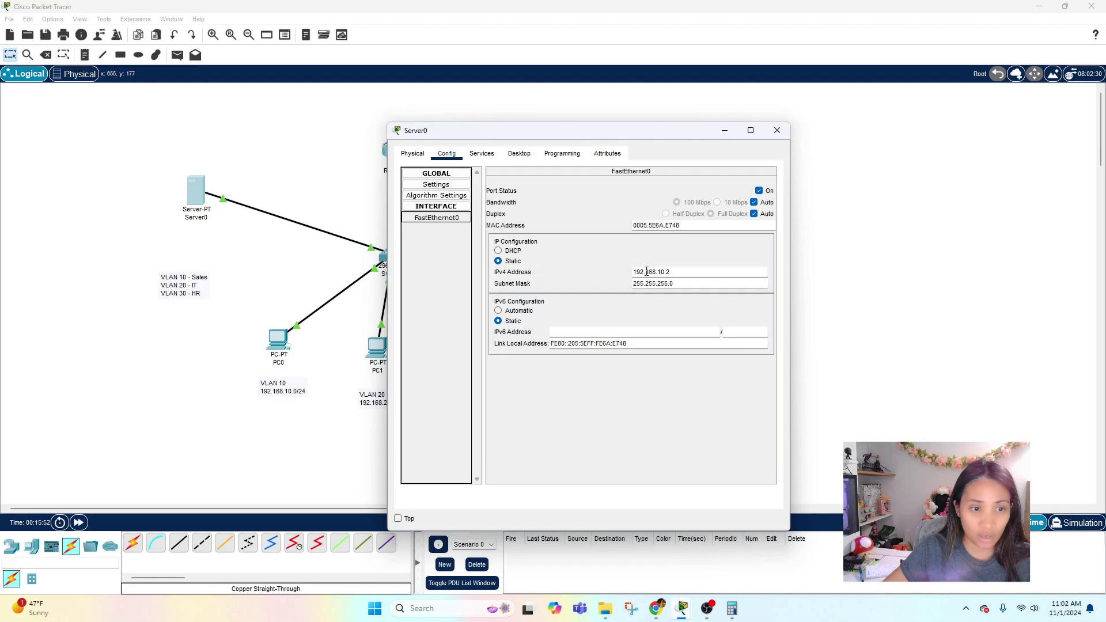
click(772, 134)
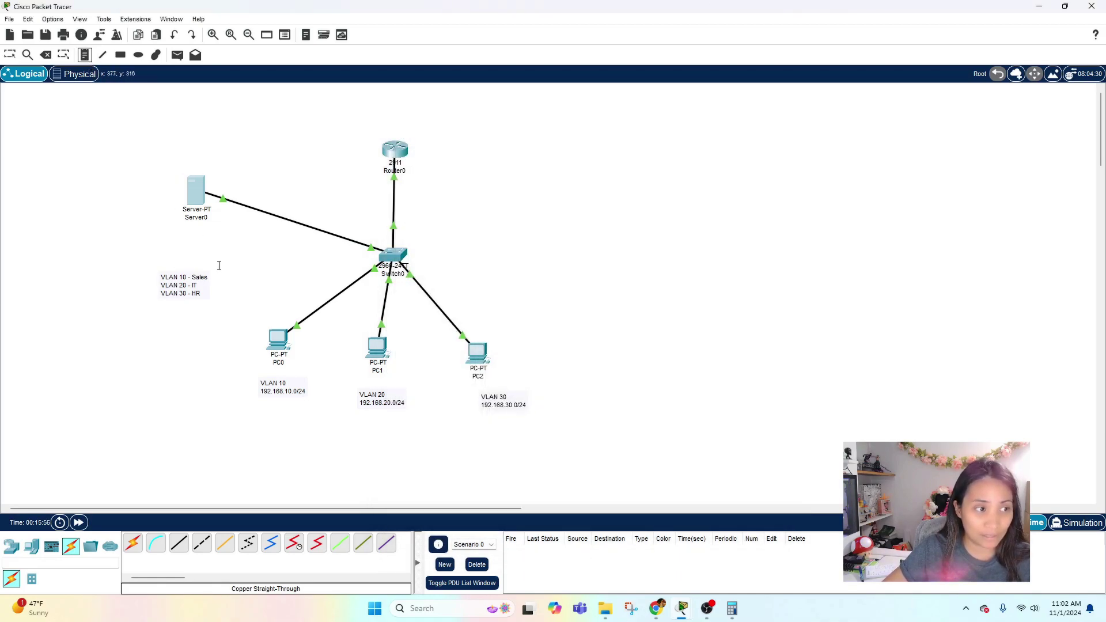
Step: Place a note reading 192.168.10.2 below Server0
click(85, 55)
click(173, 219)
text(192.)
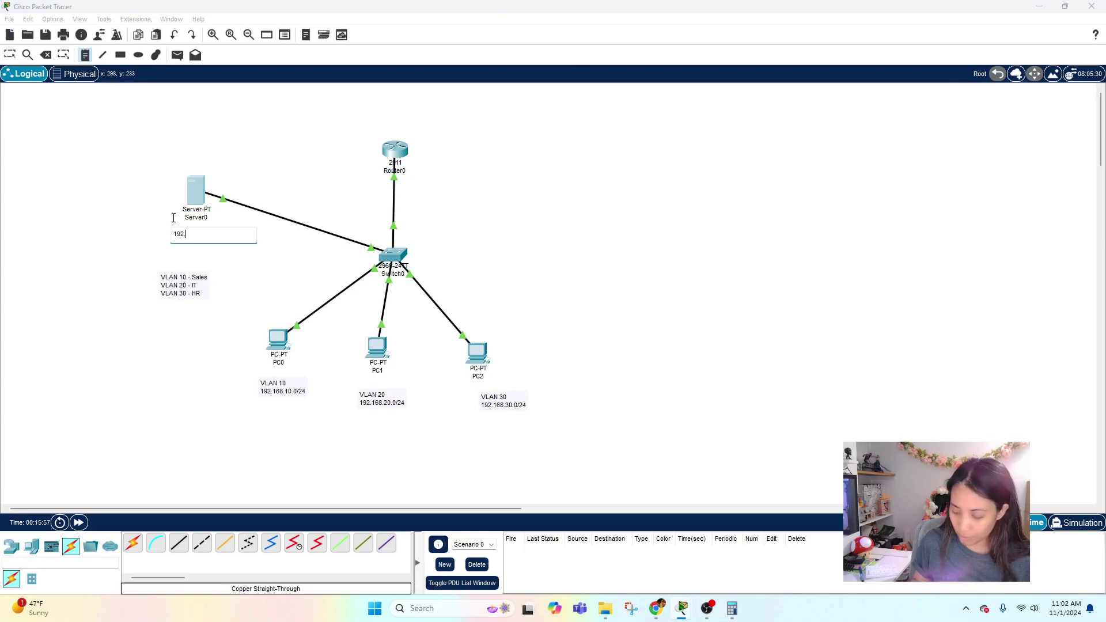
text(168.10.2)
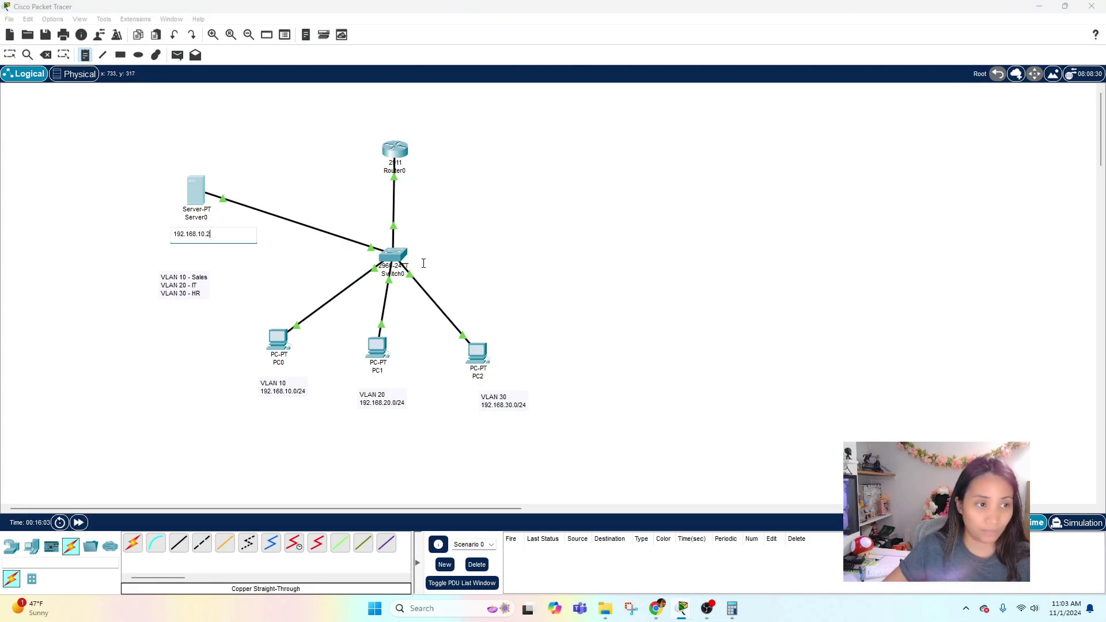
Step: Set the helper address of Router0's subinterface gi0/0.20 to 192.168.10.2 and exit the subinterface
click(390, 144)
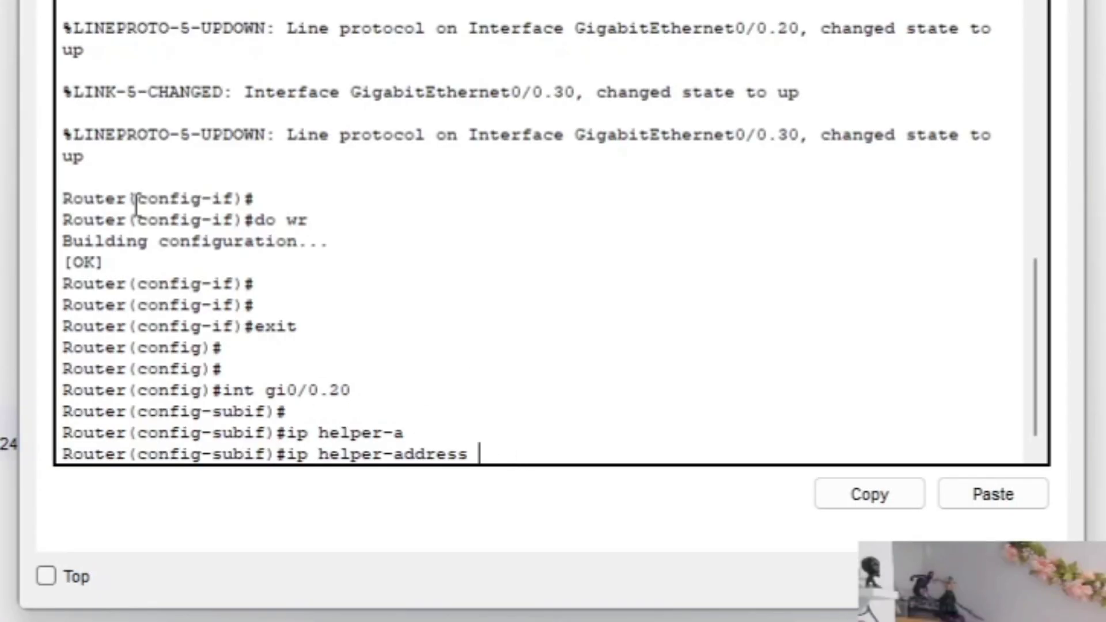
text(192.168.10.2)
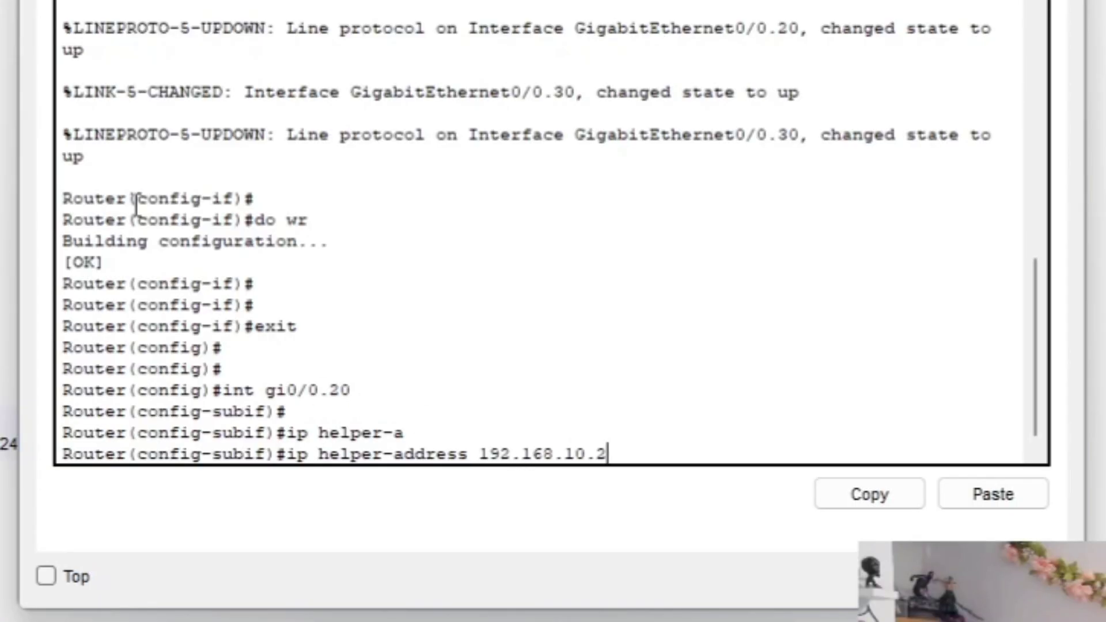
key(Return)
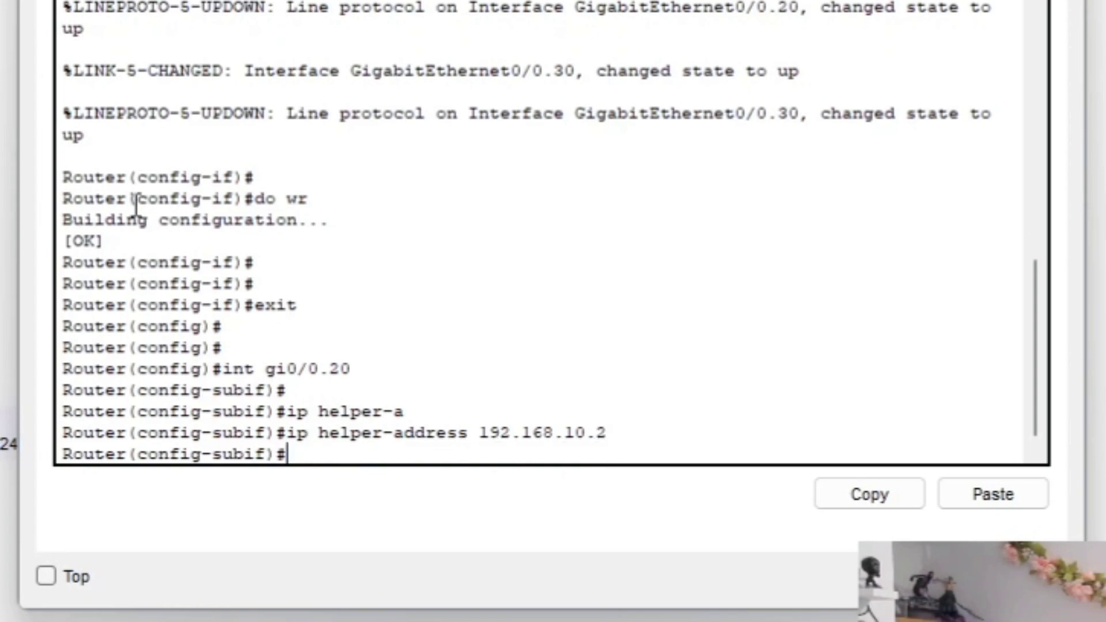
text(.)
key(Return)
key(Return)
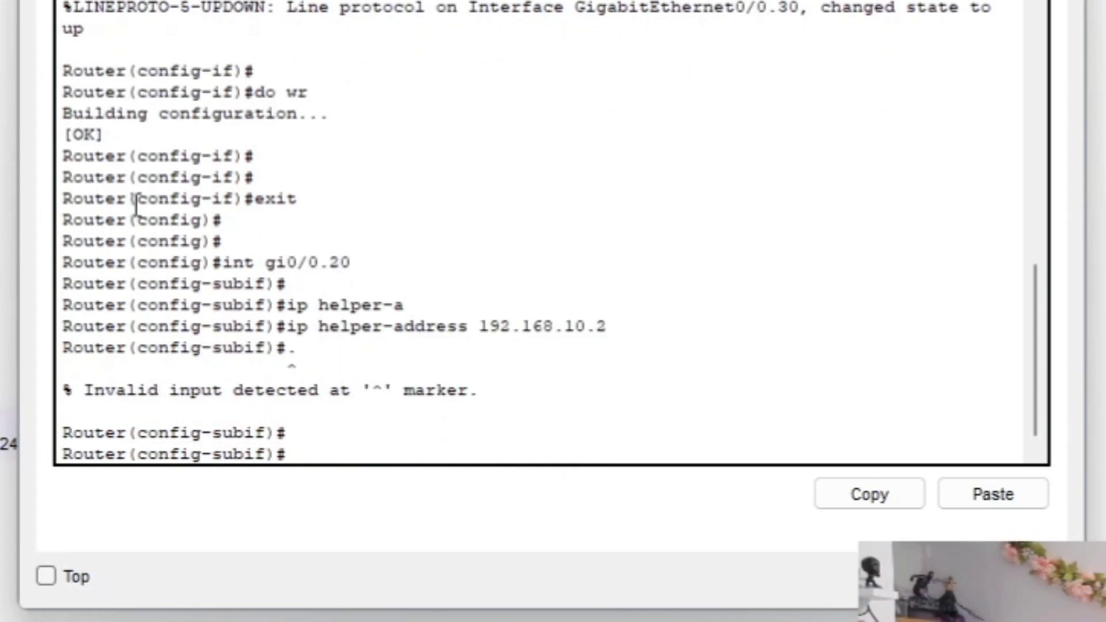
text(exit)
key(Return)
key(Return)
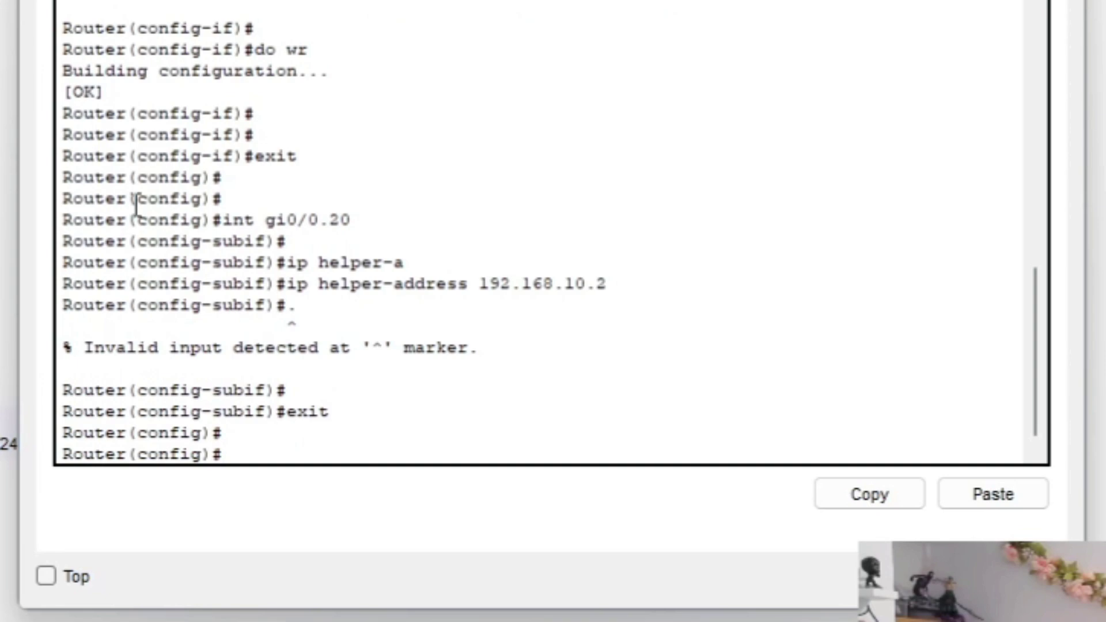
Step: Set the helper address of Router0's subinterface gi0/0.30 to 192.168.10.2 and exit the subinterface
text(int gi0/0.30)
key(Return)
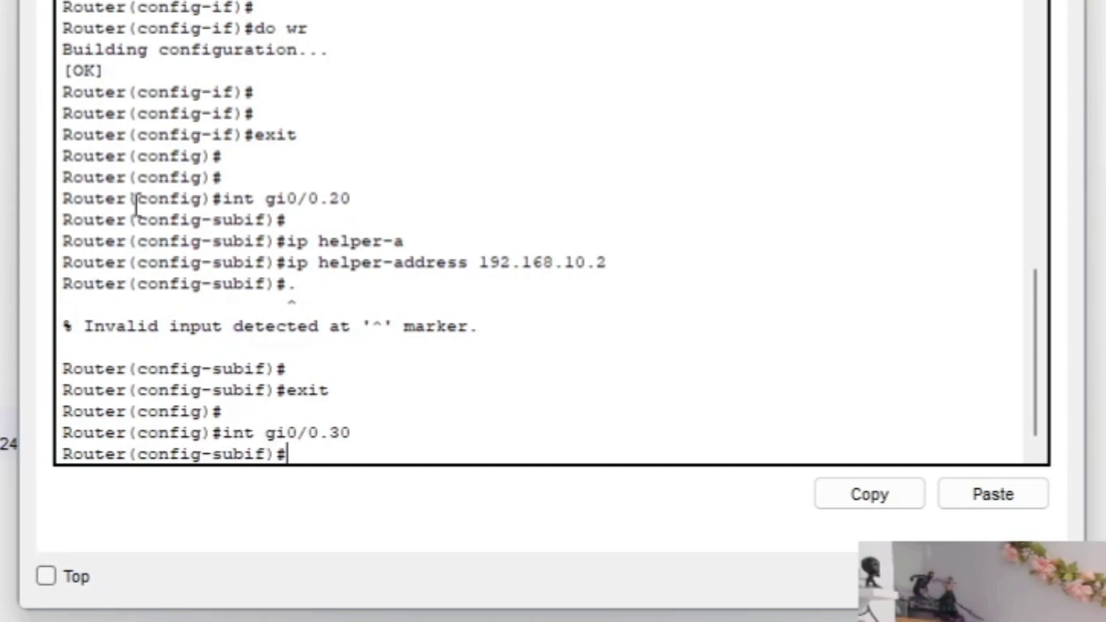
key(Return)
text(ip)
text(p)
key(Tab)
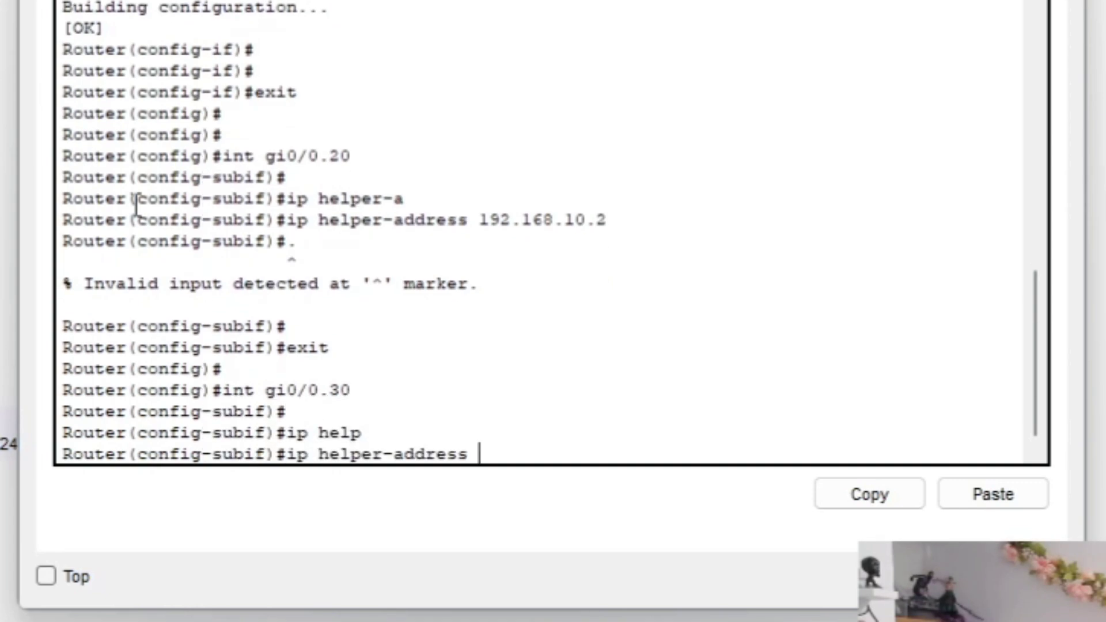
text(192.168.)
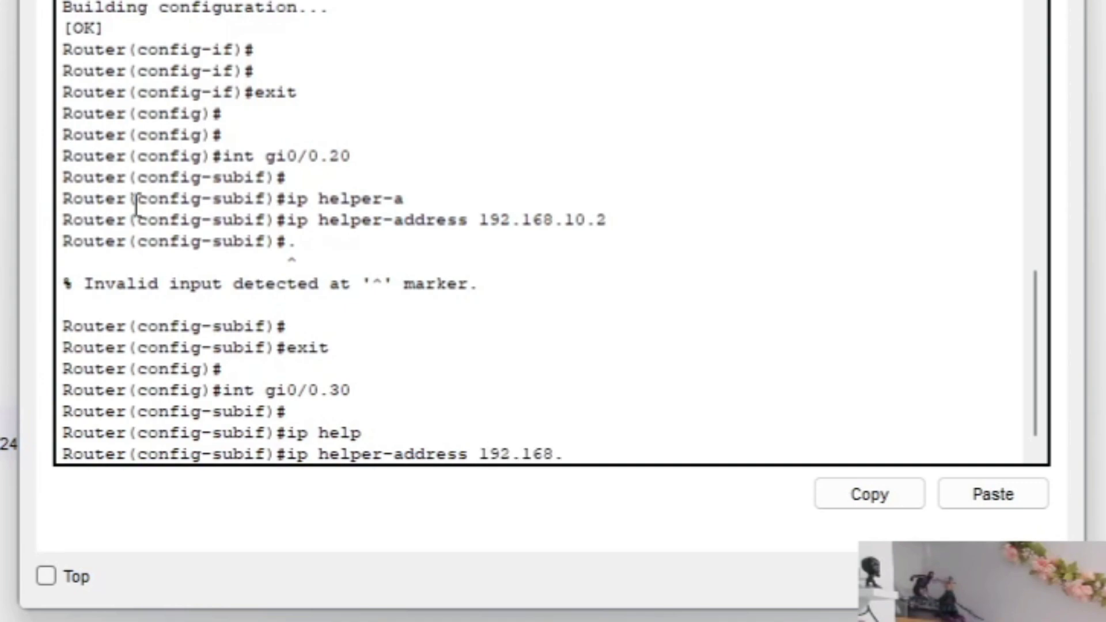
text(10.2)
key(Return)
key(Return)
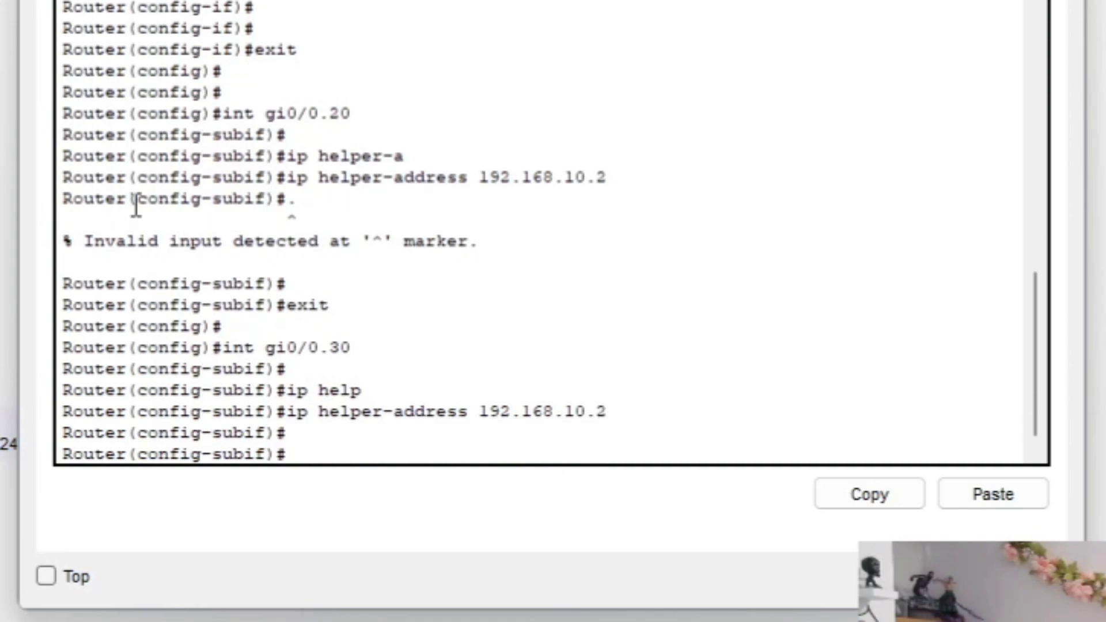
text(exitr)
key(BackSpace)
key(Return)
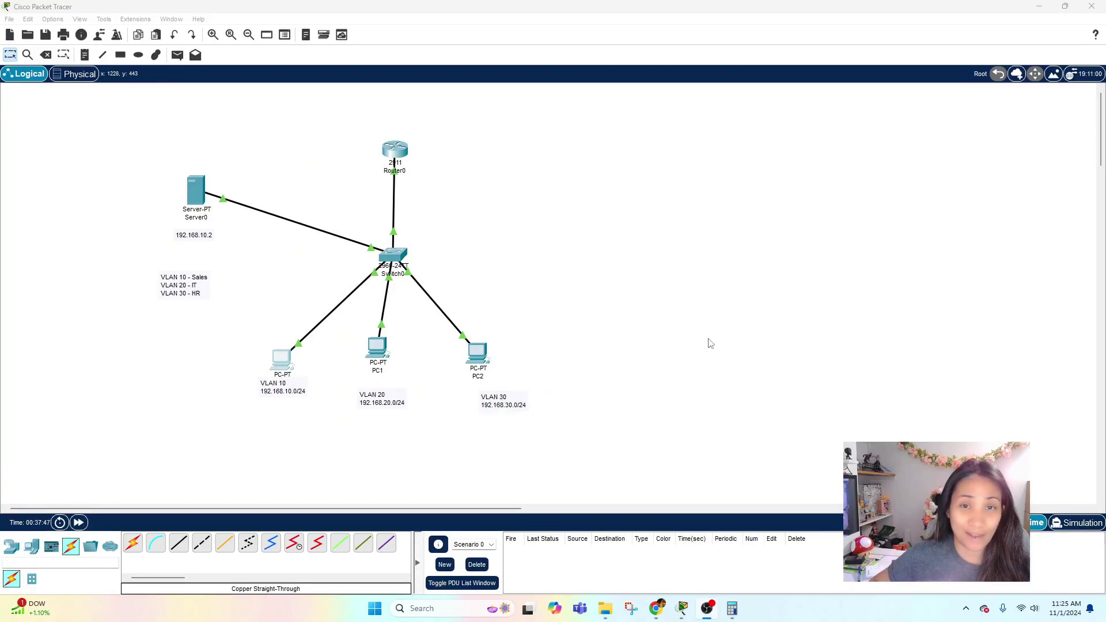
Step: Check the DHCP-assigned IP configuration of the PC in VLAN 10
click(282, 360)
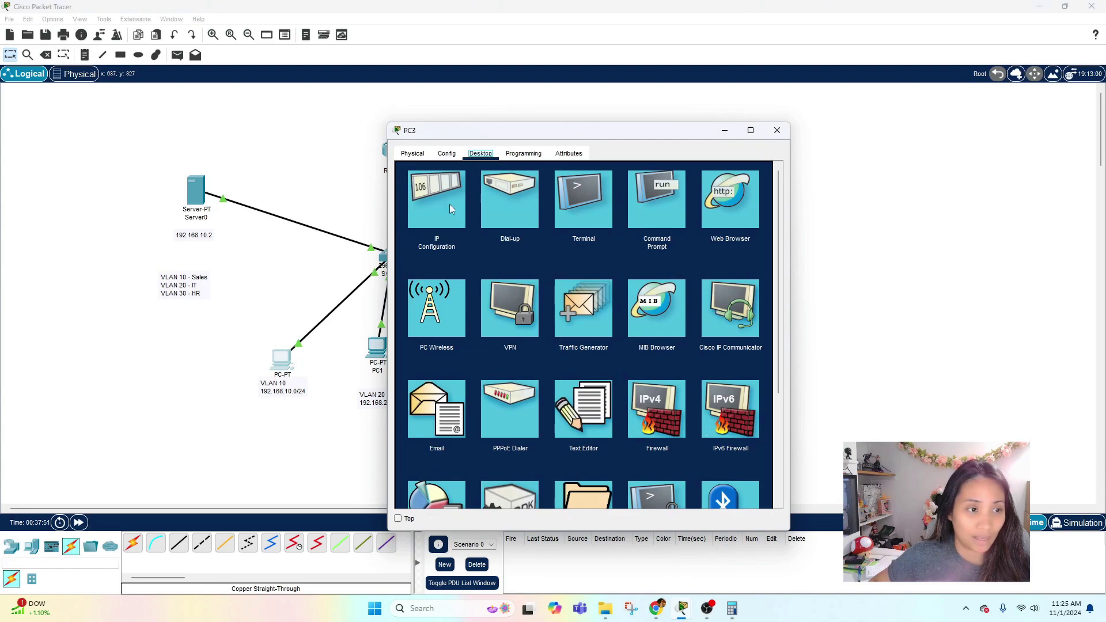
click(445, 207)
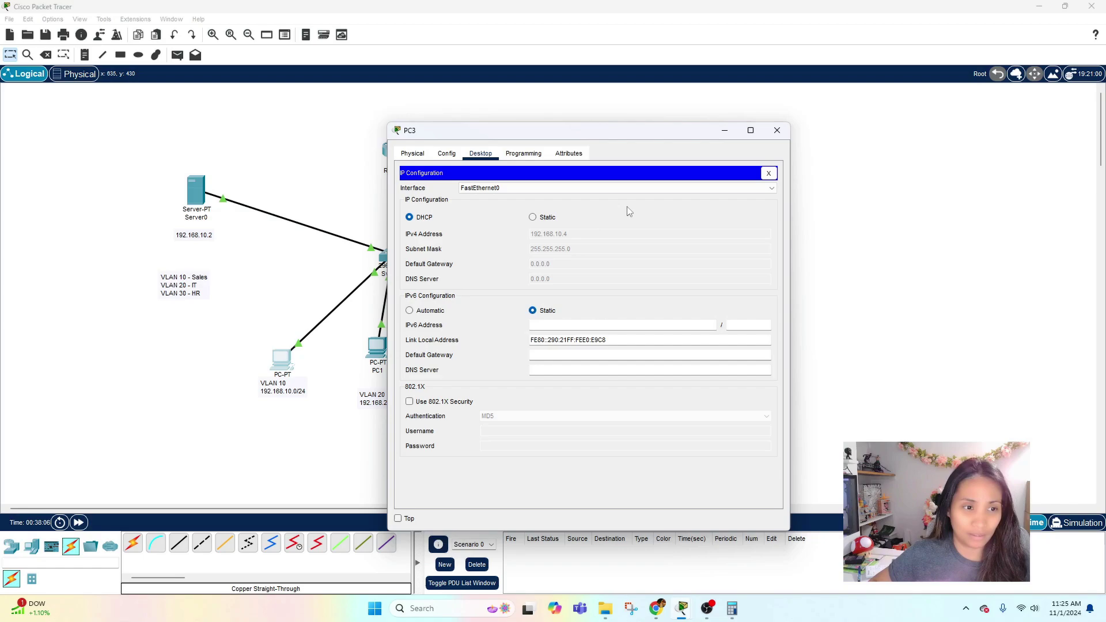
click(777, 130)
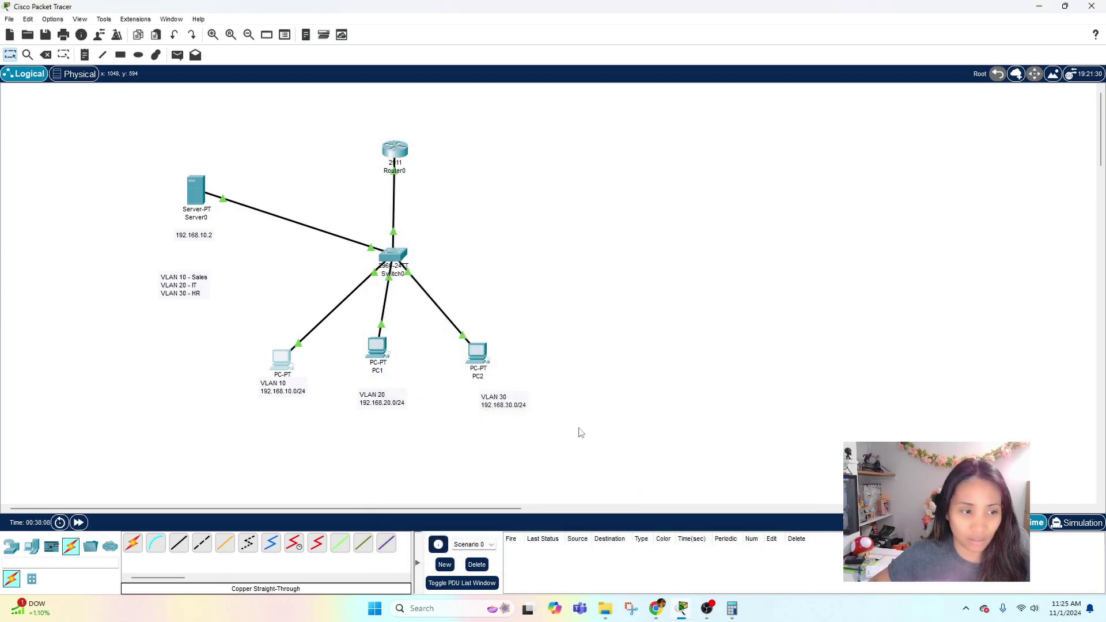
Step: Check the DHCP-assigned IP configuration of PC1 in VLAN 20, then close its window
click(372, 358)
click(437, 192)
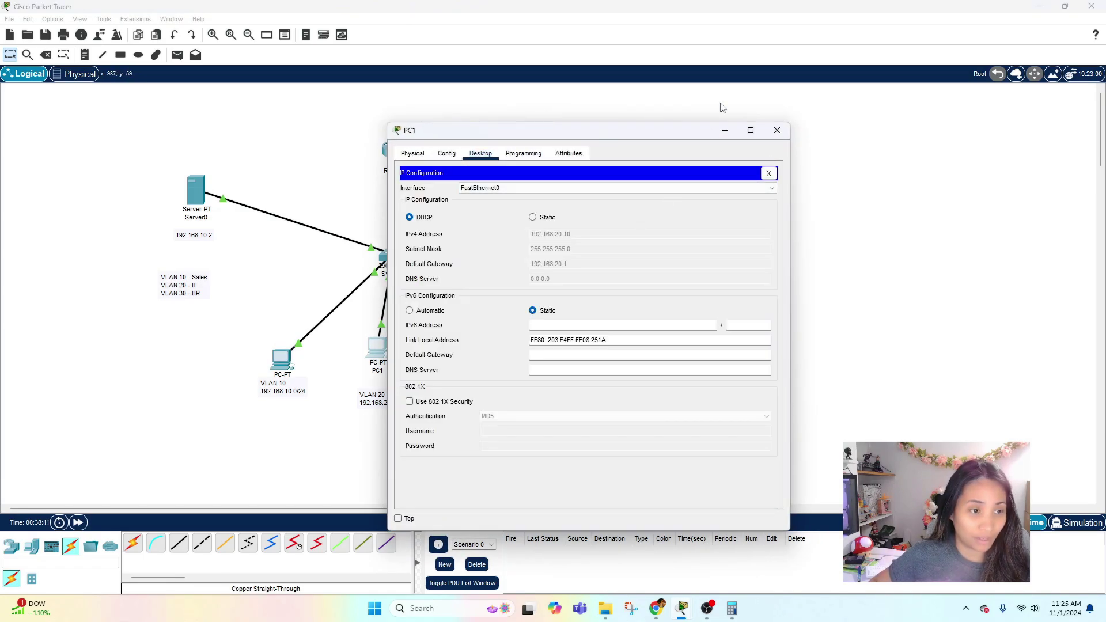
drag(661, 128, 739, 77)
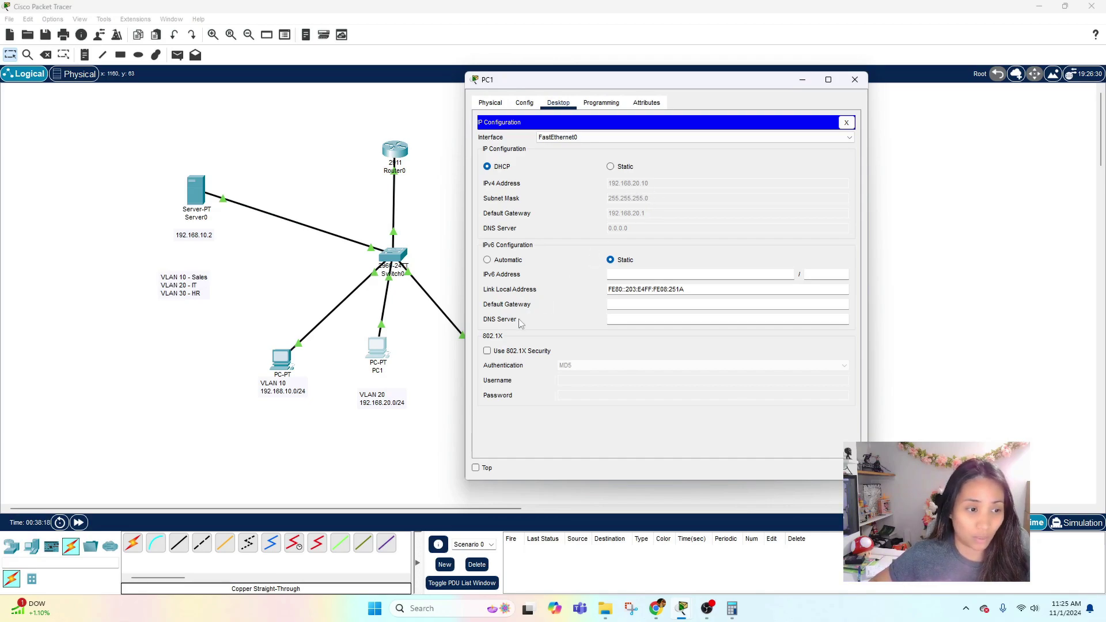
click(856, 81)
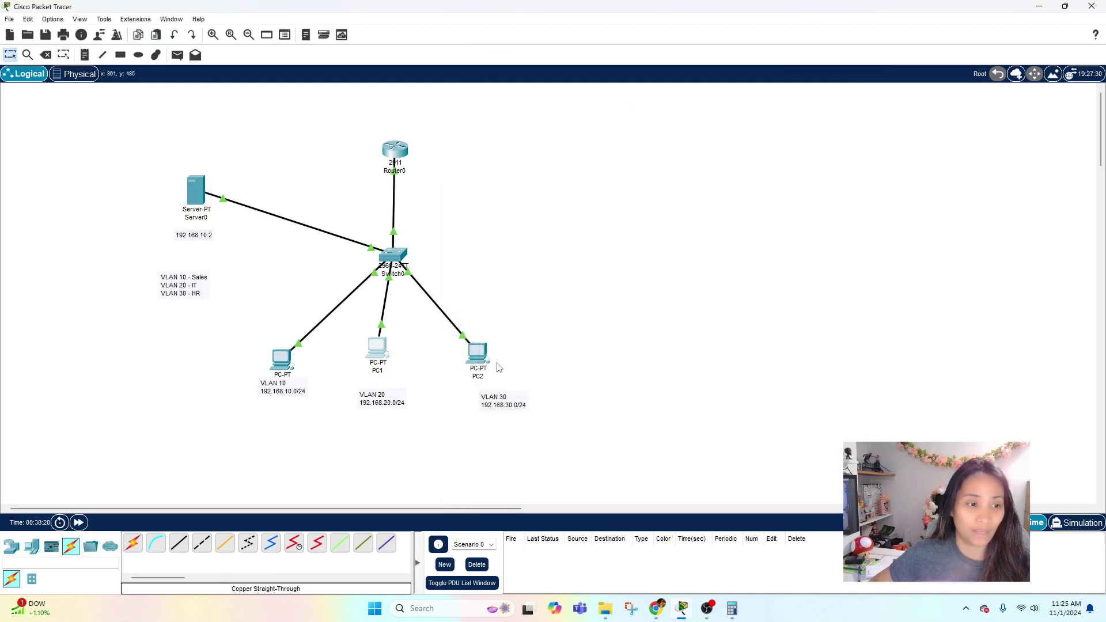
Step: Check the DHCP-assigned IP configuration of PC2 in VLAN 30 and close its window
click(479, 358)
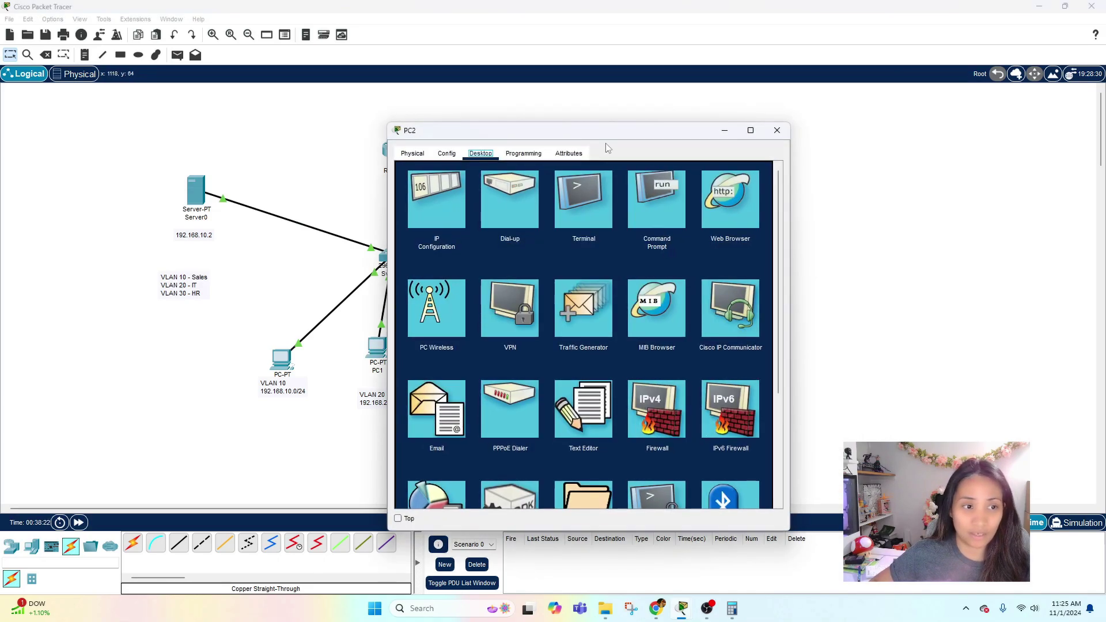
drag(604, 133, 695, 66)
click(547, 145)
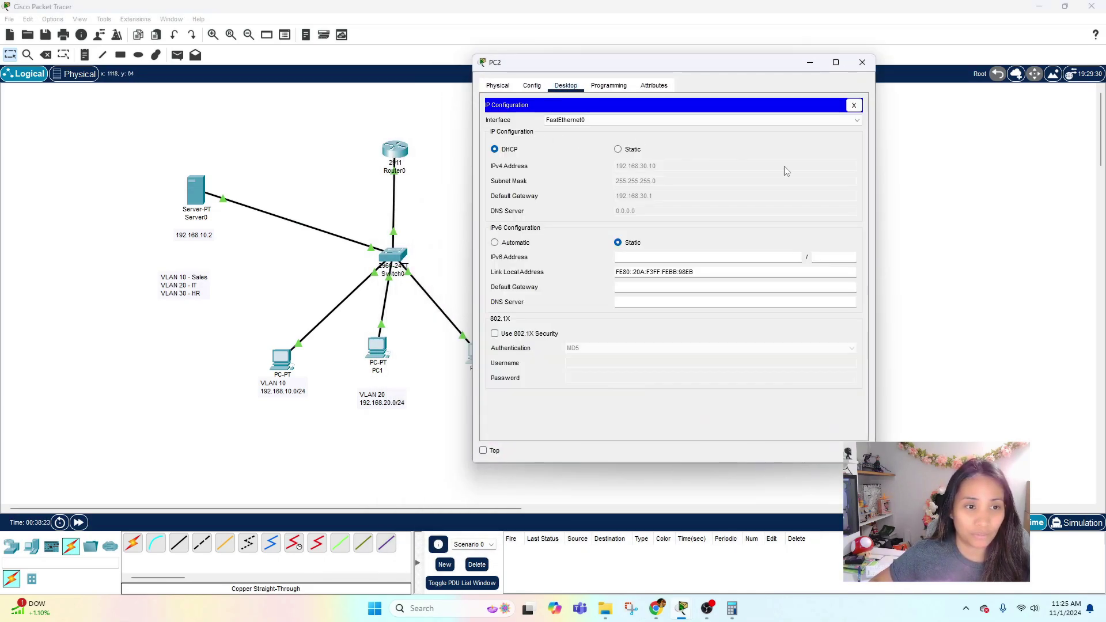
click(862, 63)
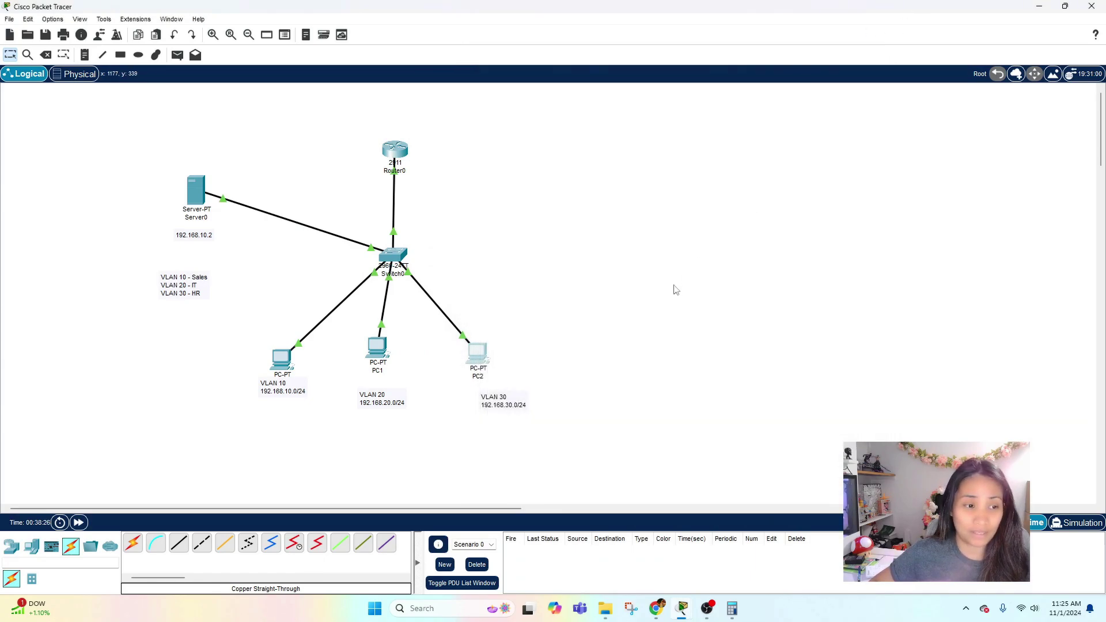
Step: Review the VLAN 10 pool in Server0's DHCP service and close the server window
click(197, 199)
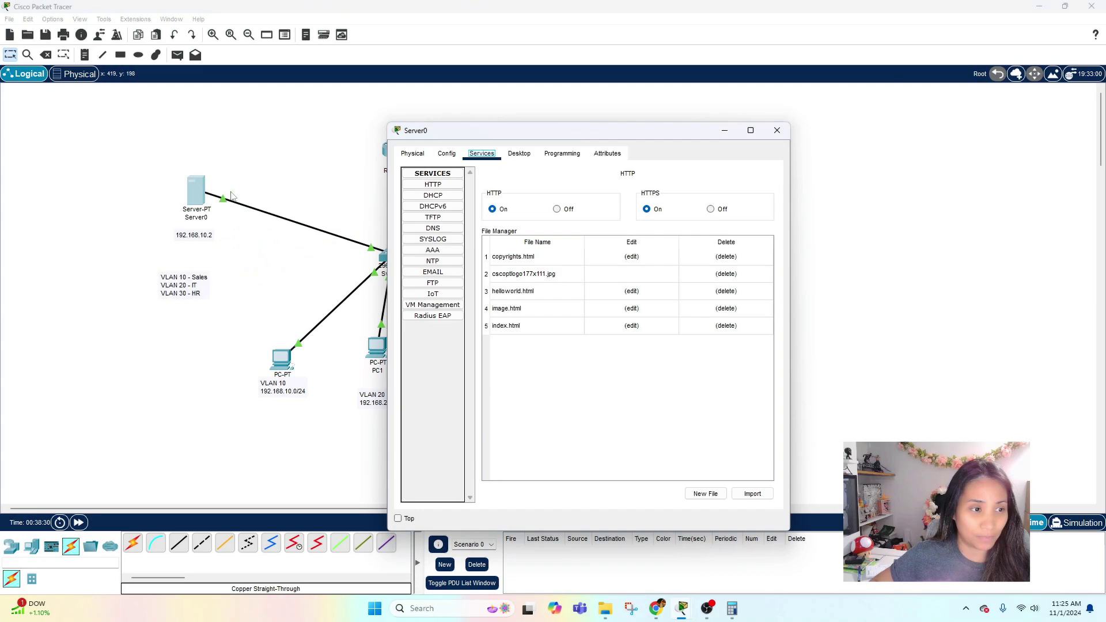
click(433, 196)
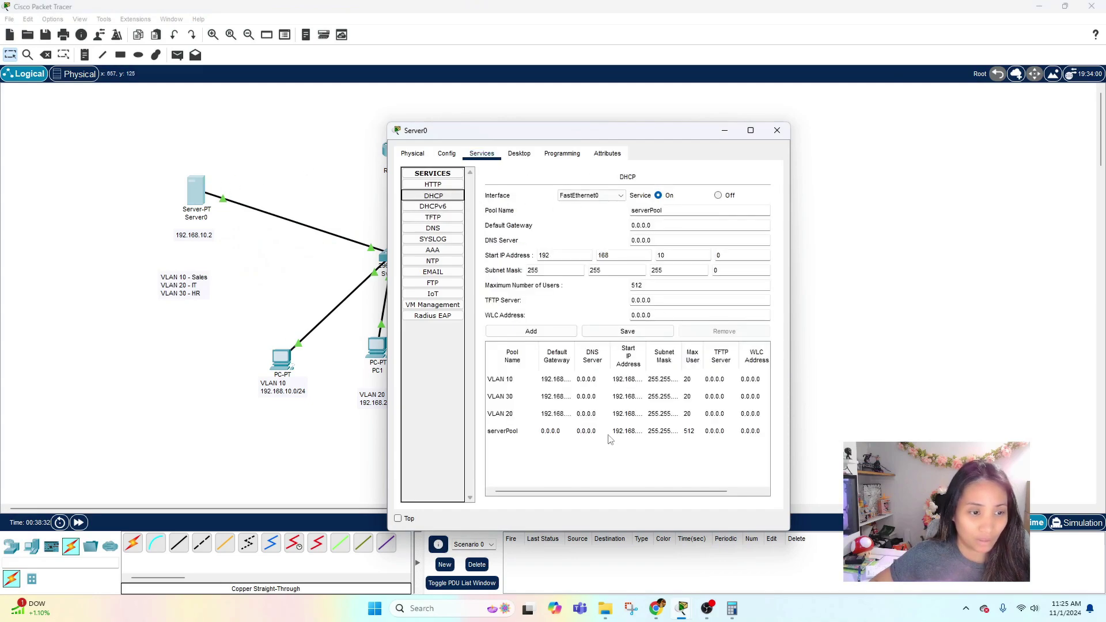
click(513, 381)
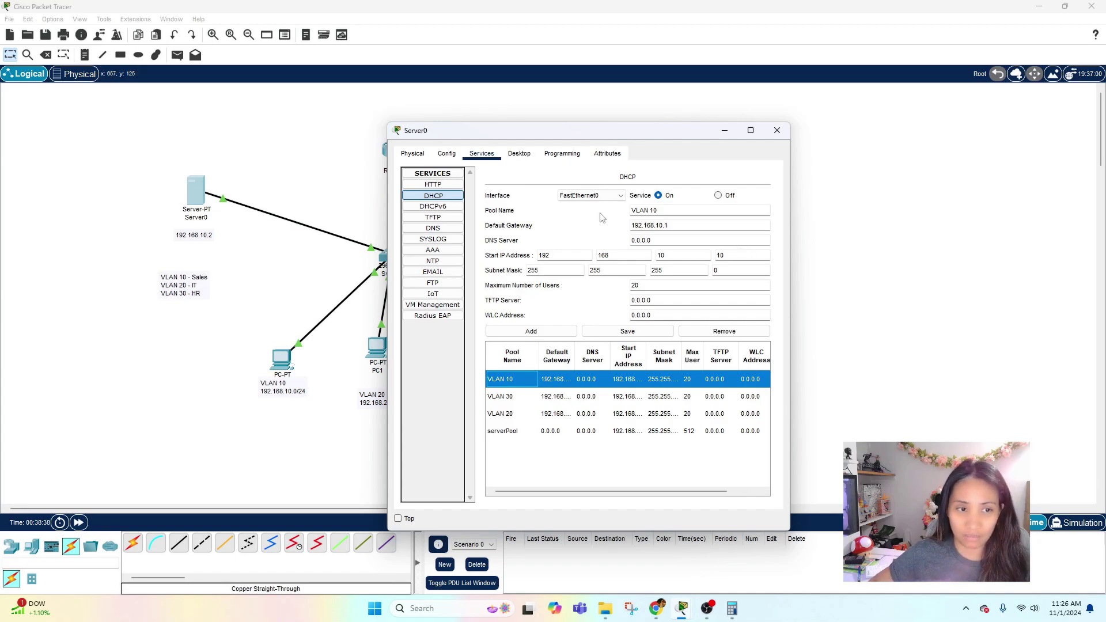
click(777, 130)
Step: Recheck the IPv4 address, subnet mask and default gateway that the VLAN 10 PC obtained through DHCP
click(282, 368)
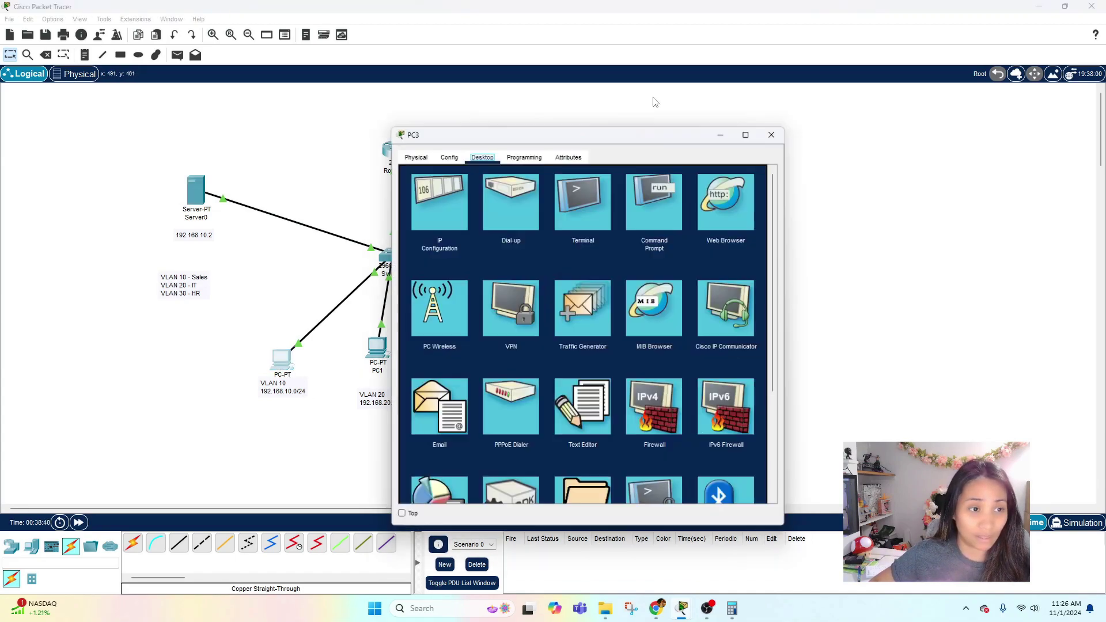
click(452, 185)
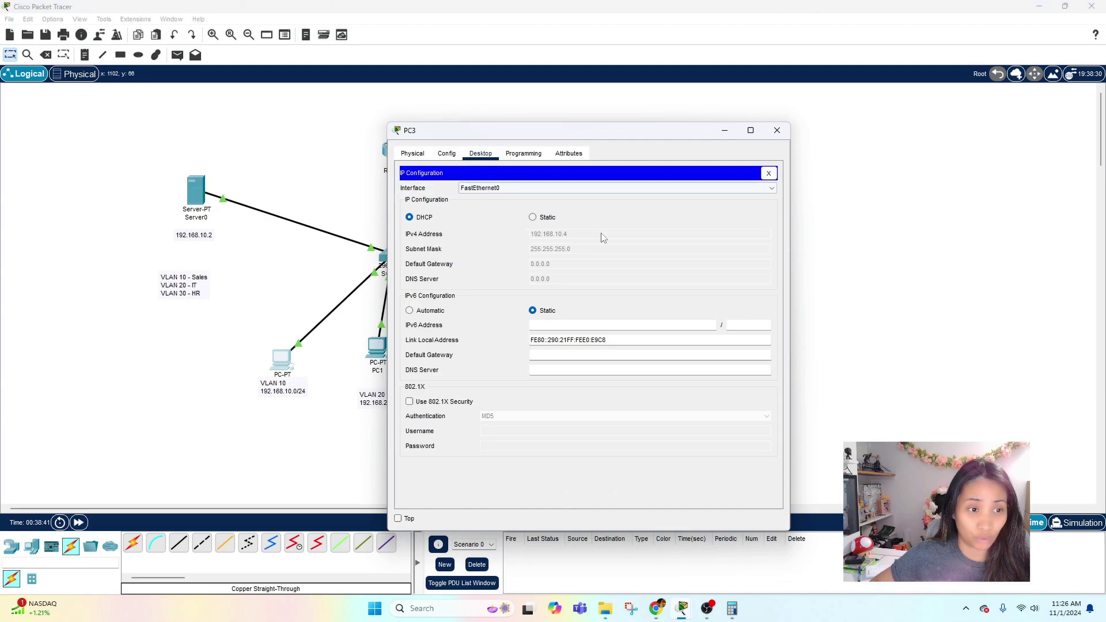
click(777, 132)
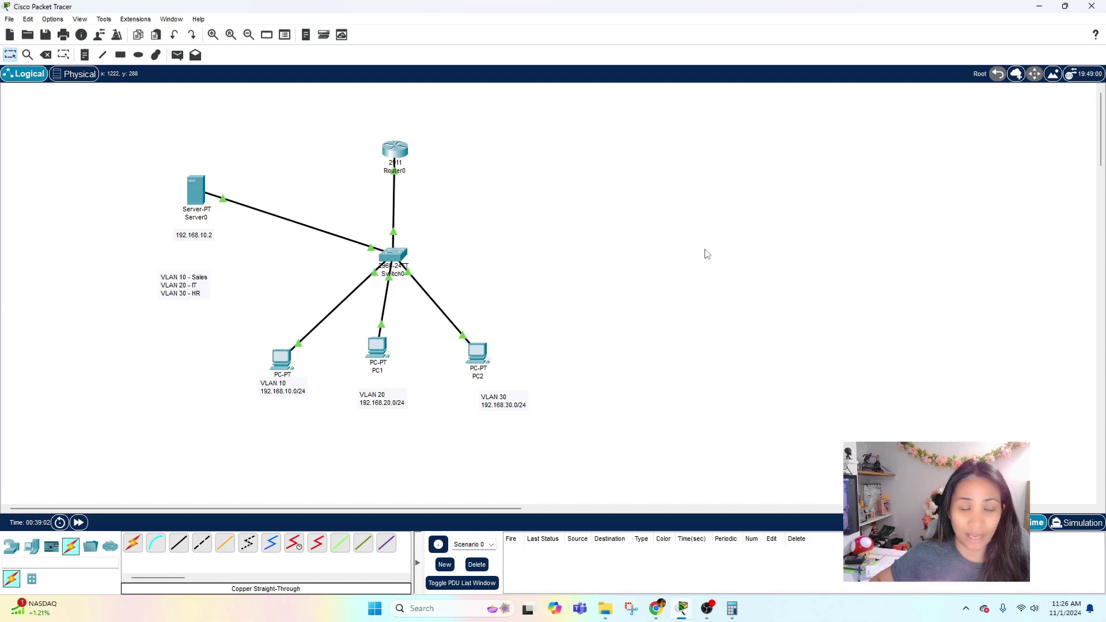
key(alt+Tab)
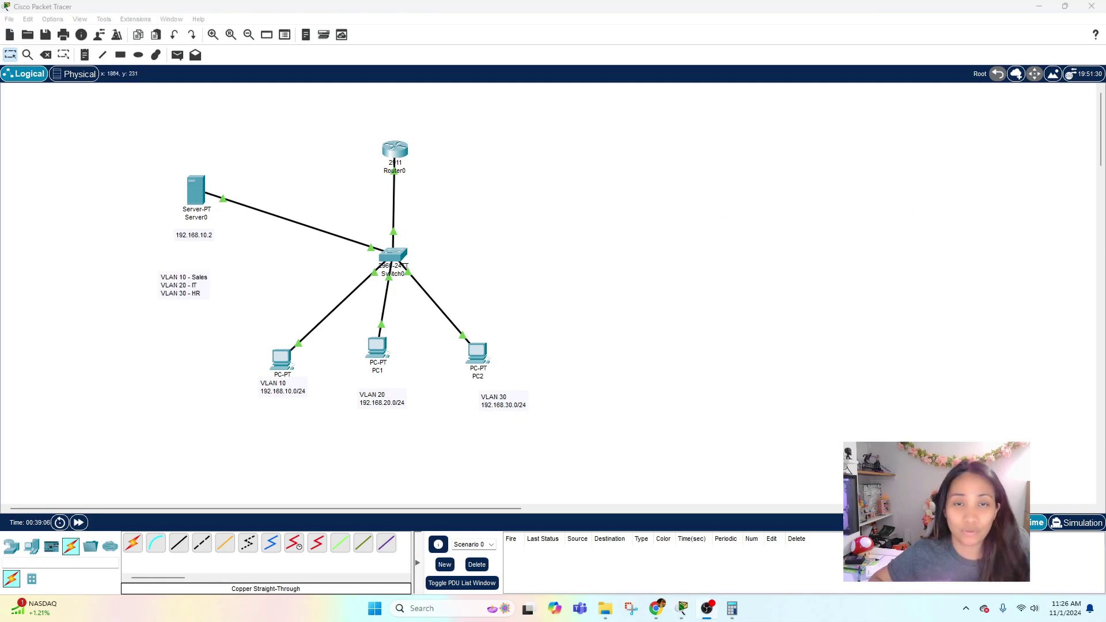